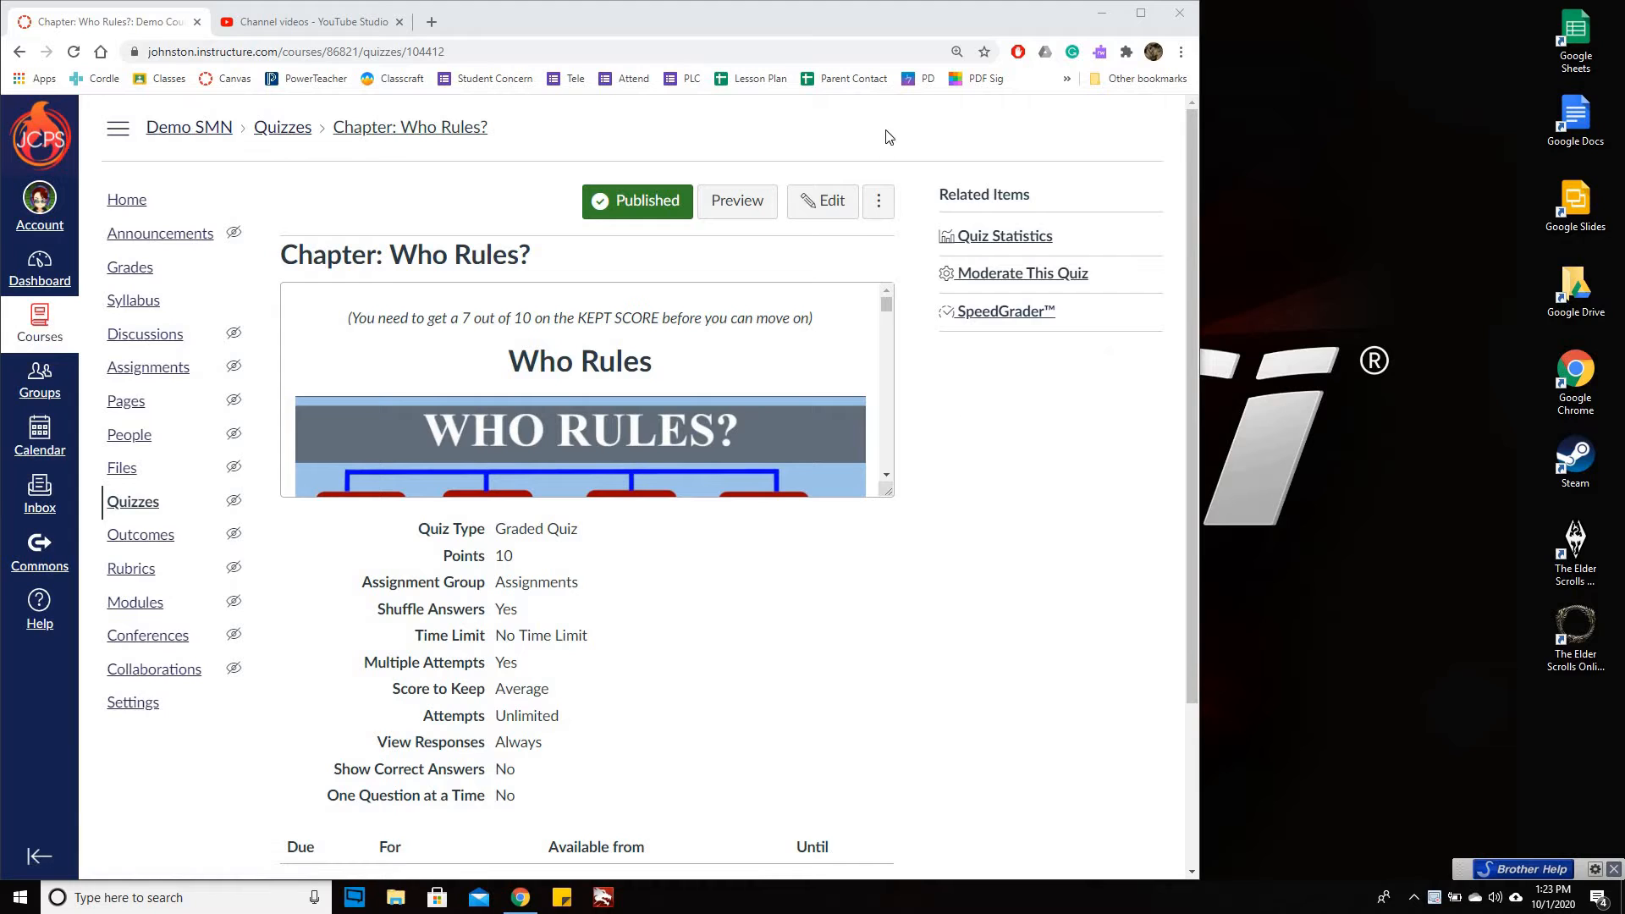
Start a preview of the "Chapter: Who Rules?" quiz and go past the reading passage to Question 1.
left_click(822, 201)
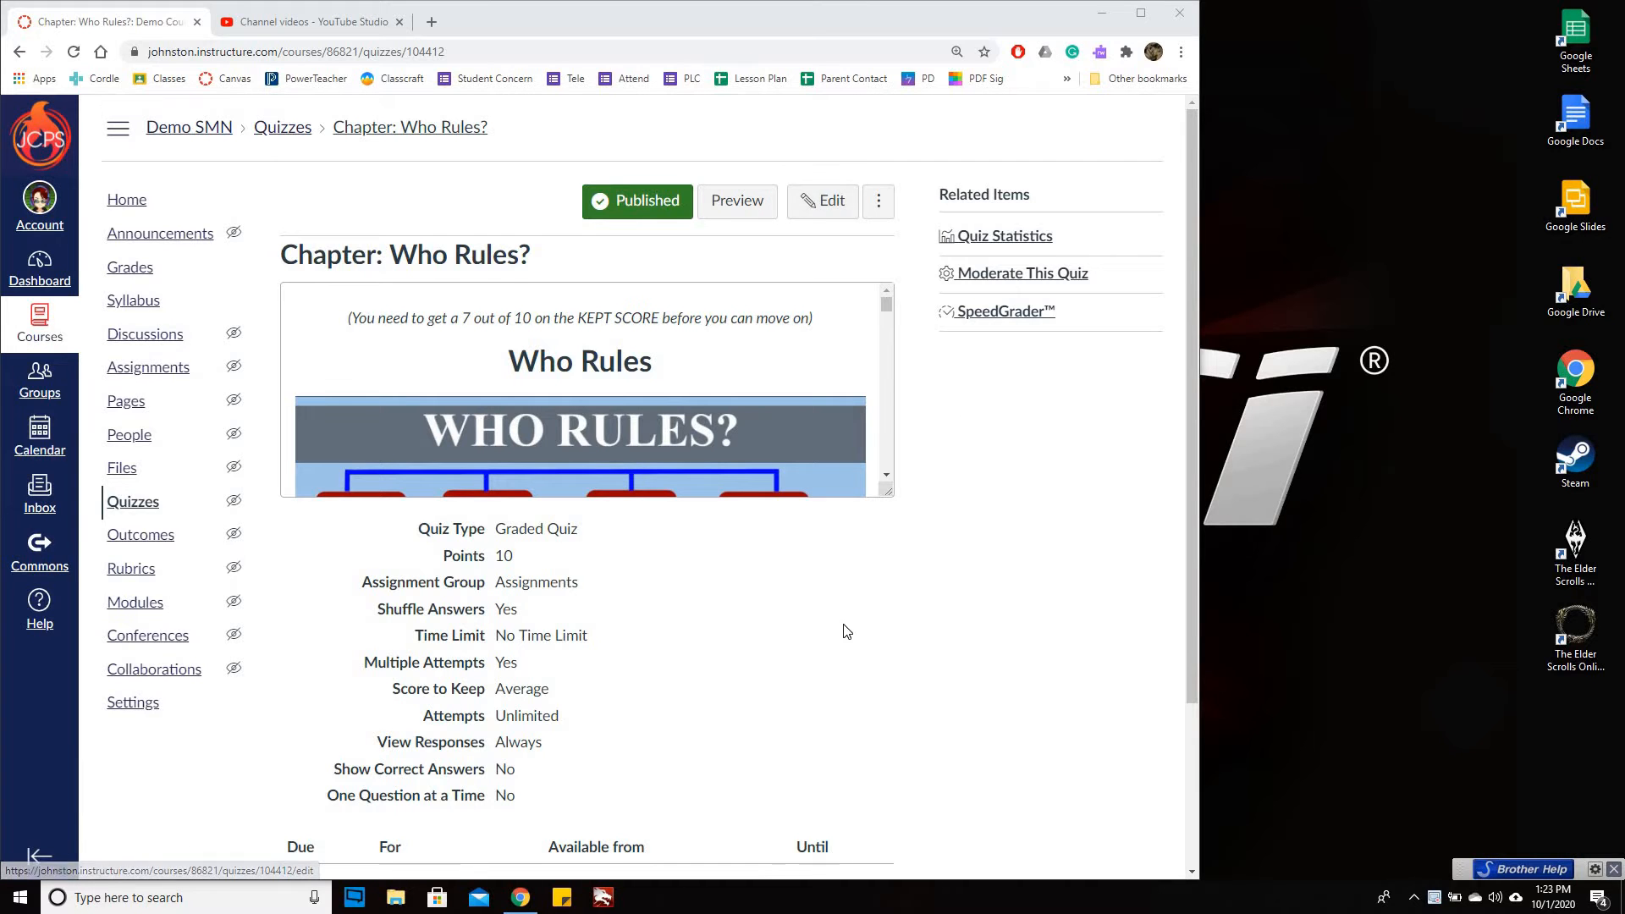
scroll(597, 743, "down", 3)
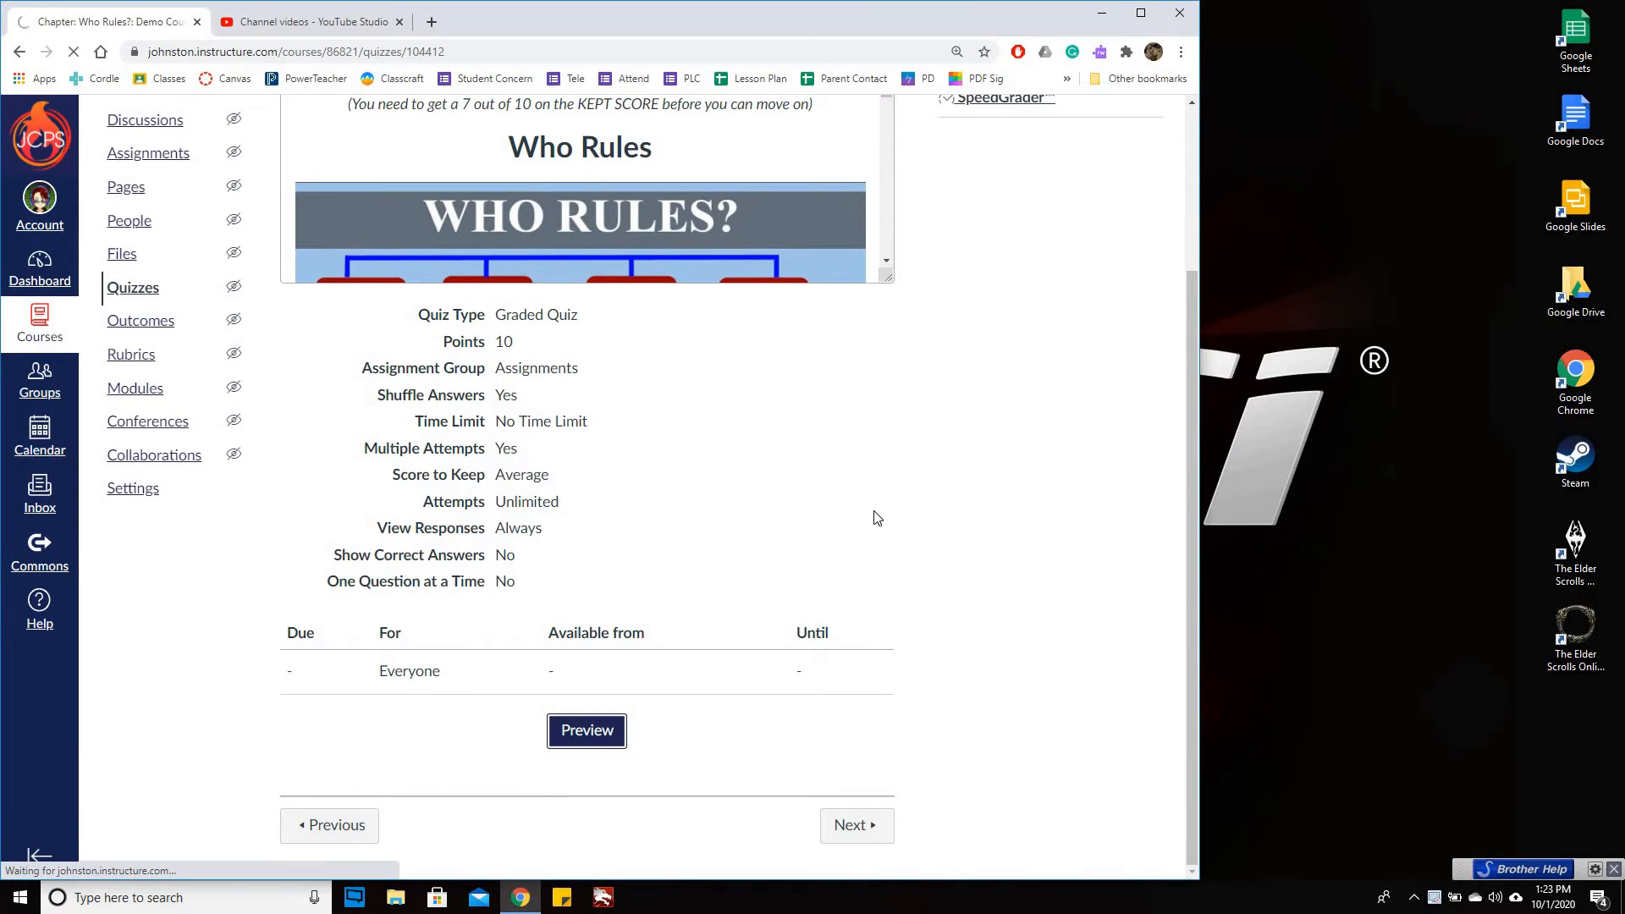
scroll(911, 617, "down", 5)
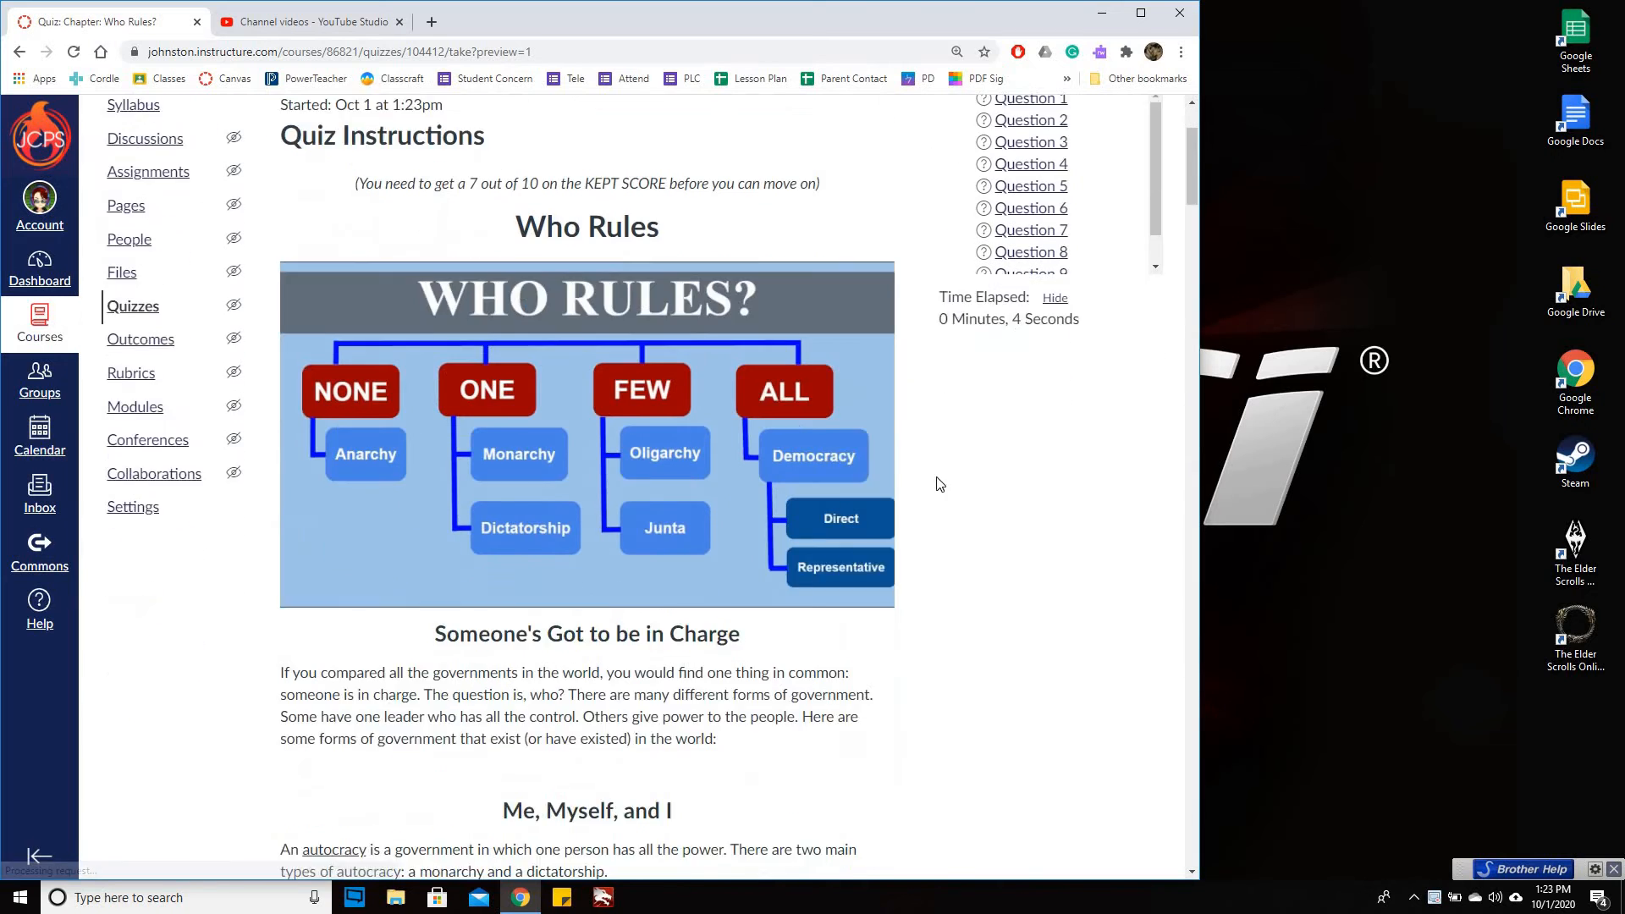
scroll(1170, 265, "down", 20)
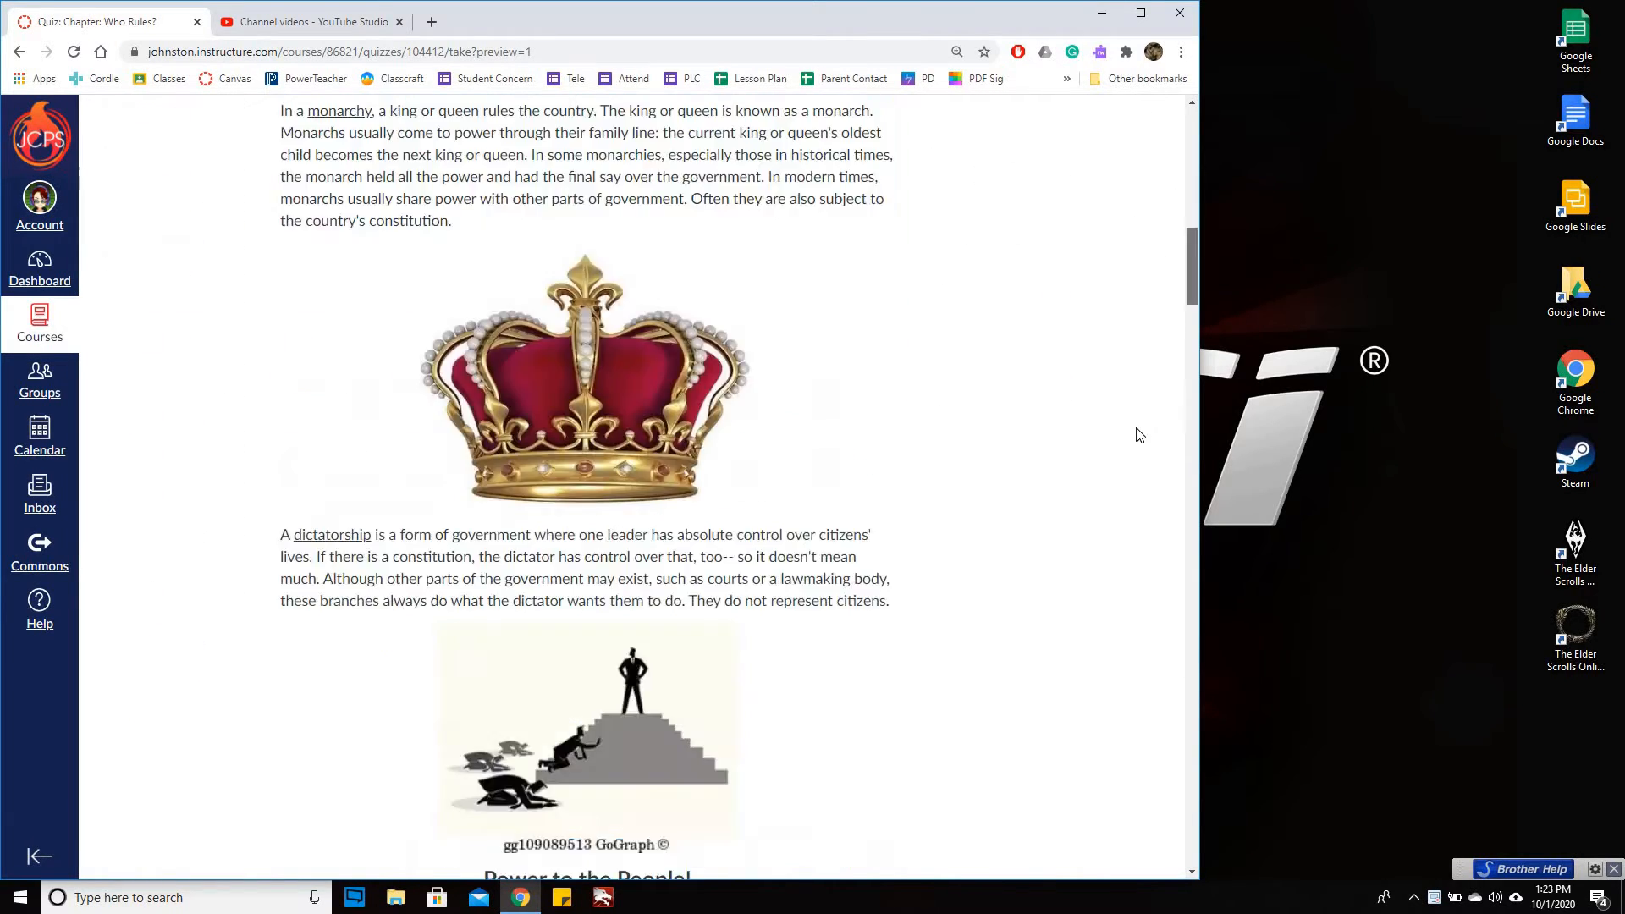
scroll(345, 279, "up", 1)
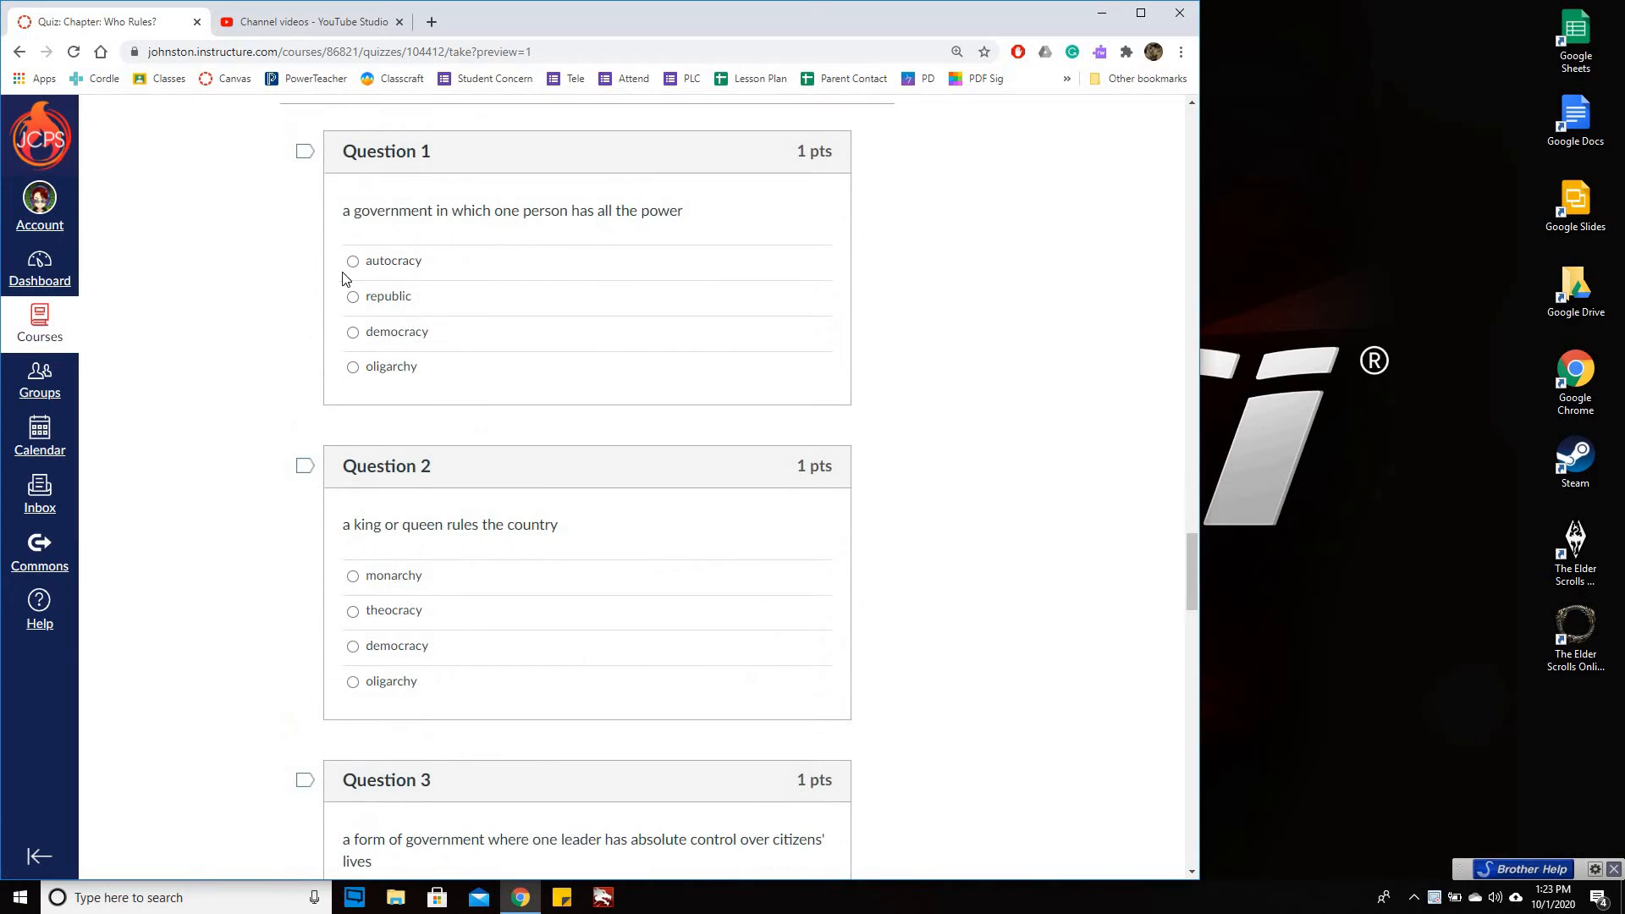
Answer Question 1 with autocracy, Question 2 with monarchy and Question 3 with dictatorship.
left_click(353, 261)
scroll(443, 228, "down", 3)
left_click(368, 321)
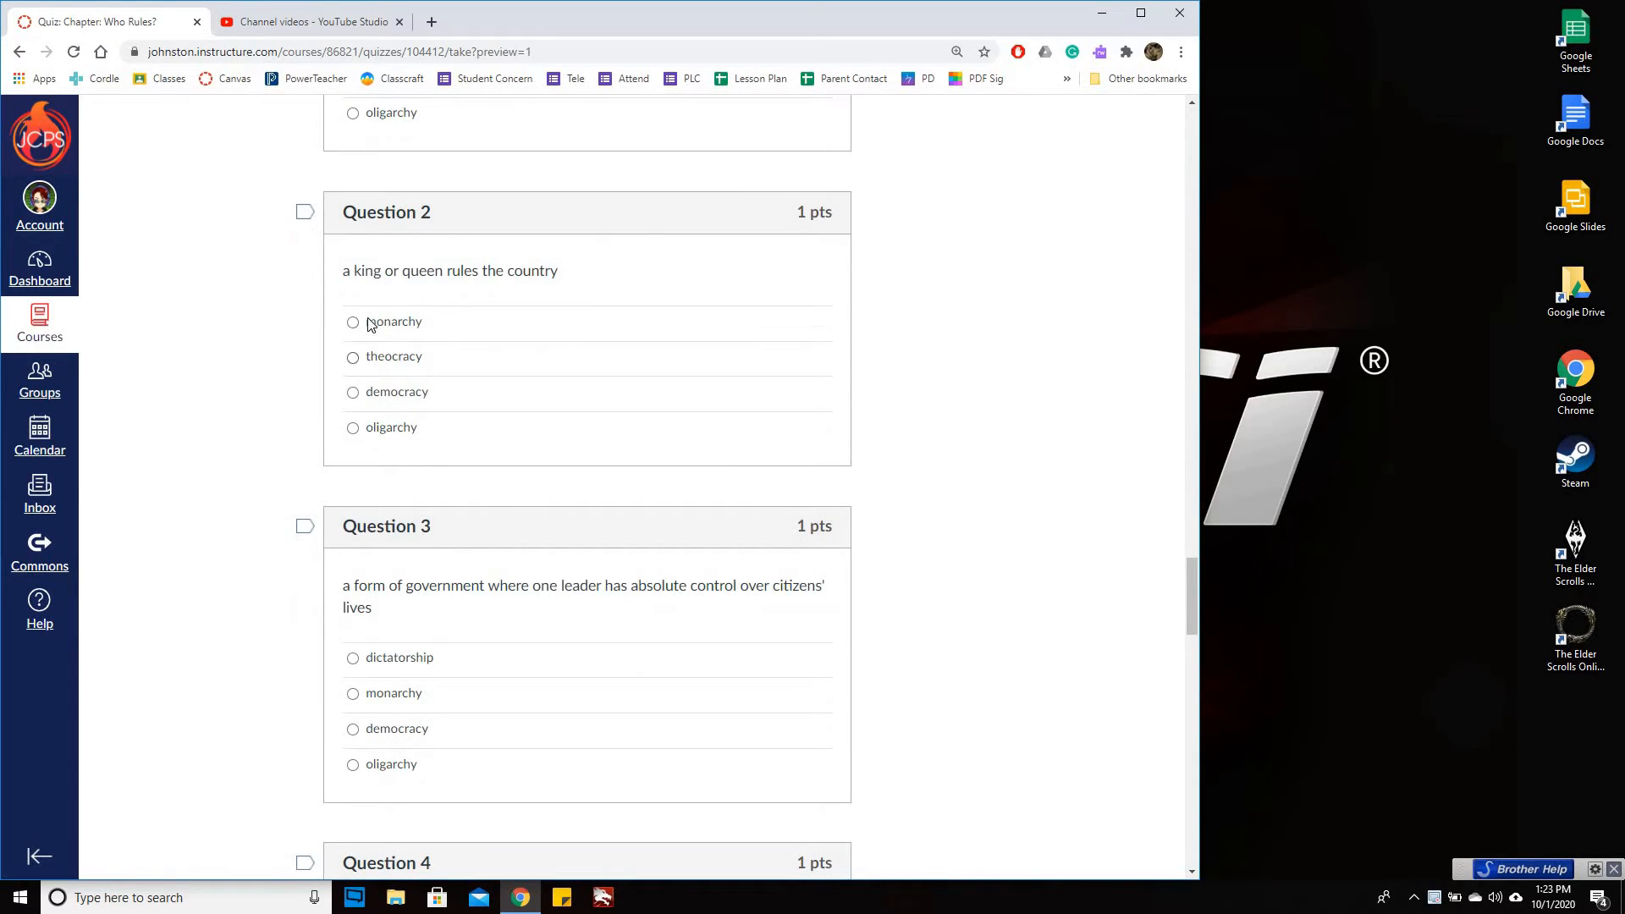
scroll(507, 356, "down", 4)
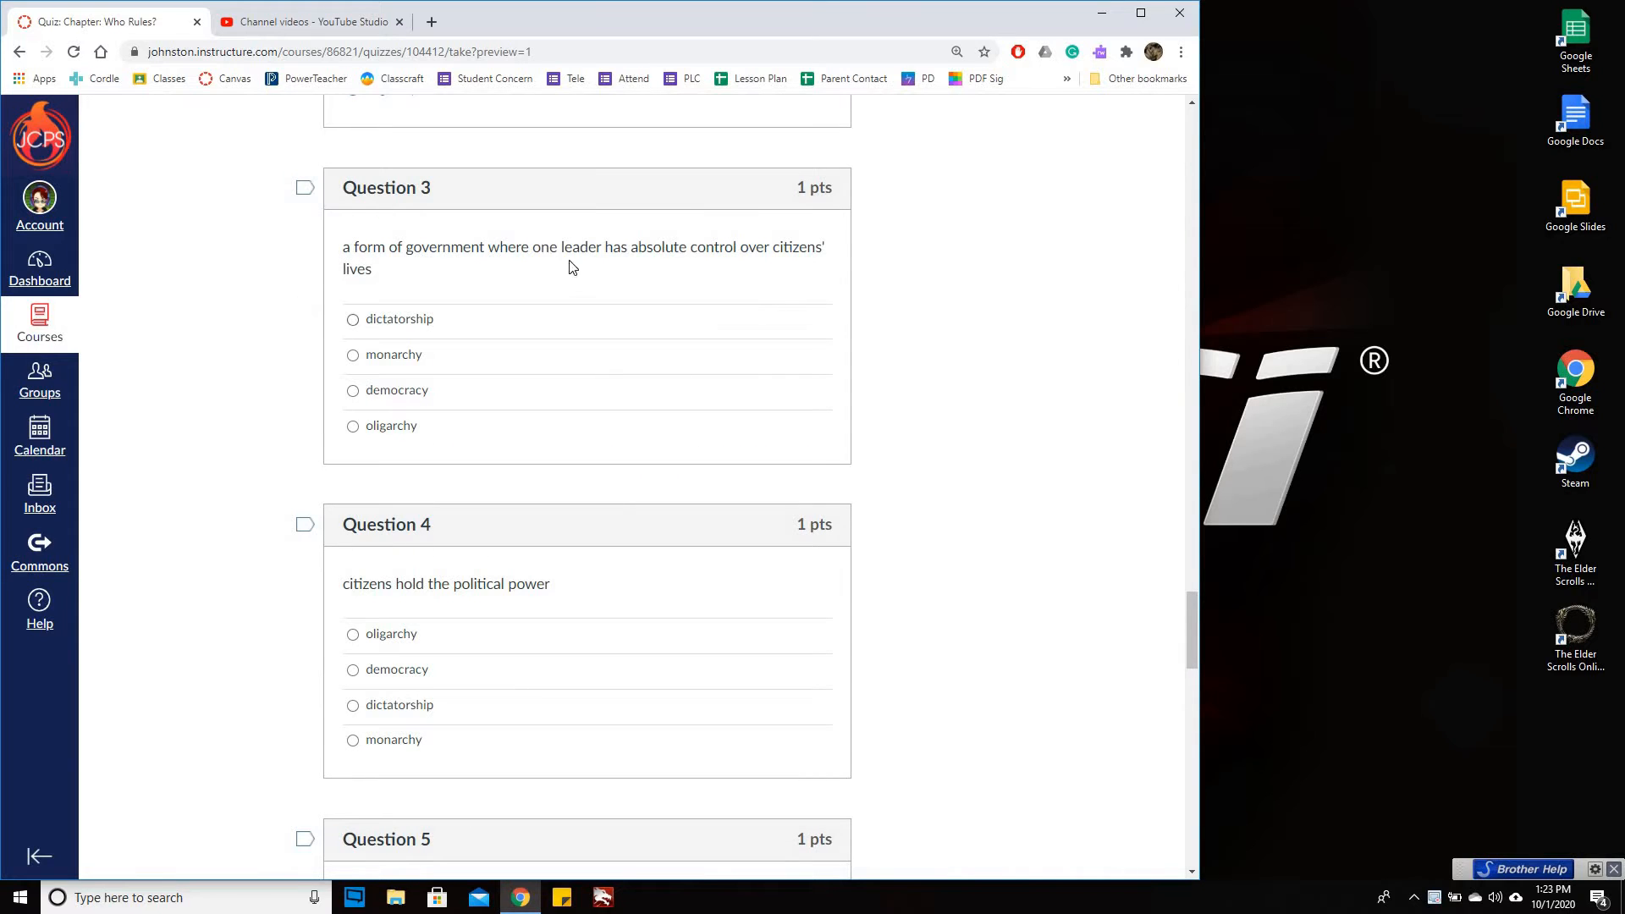
left_click(385, 321)
scroll(450, 406, "down", 3)
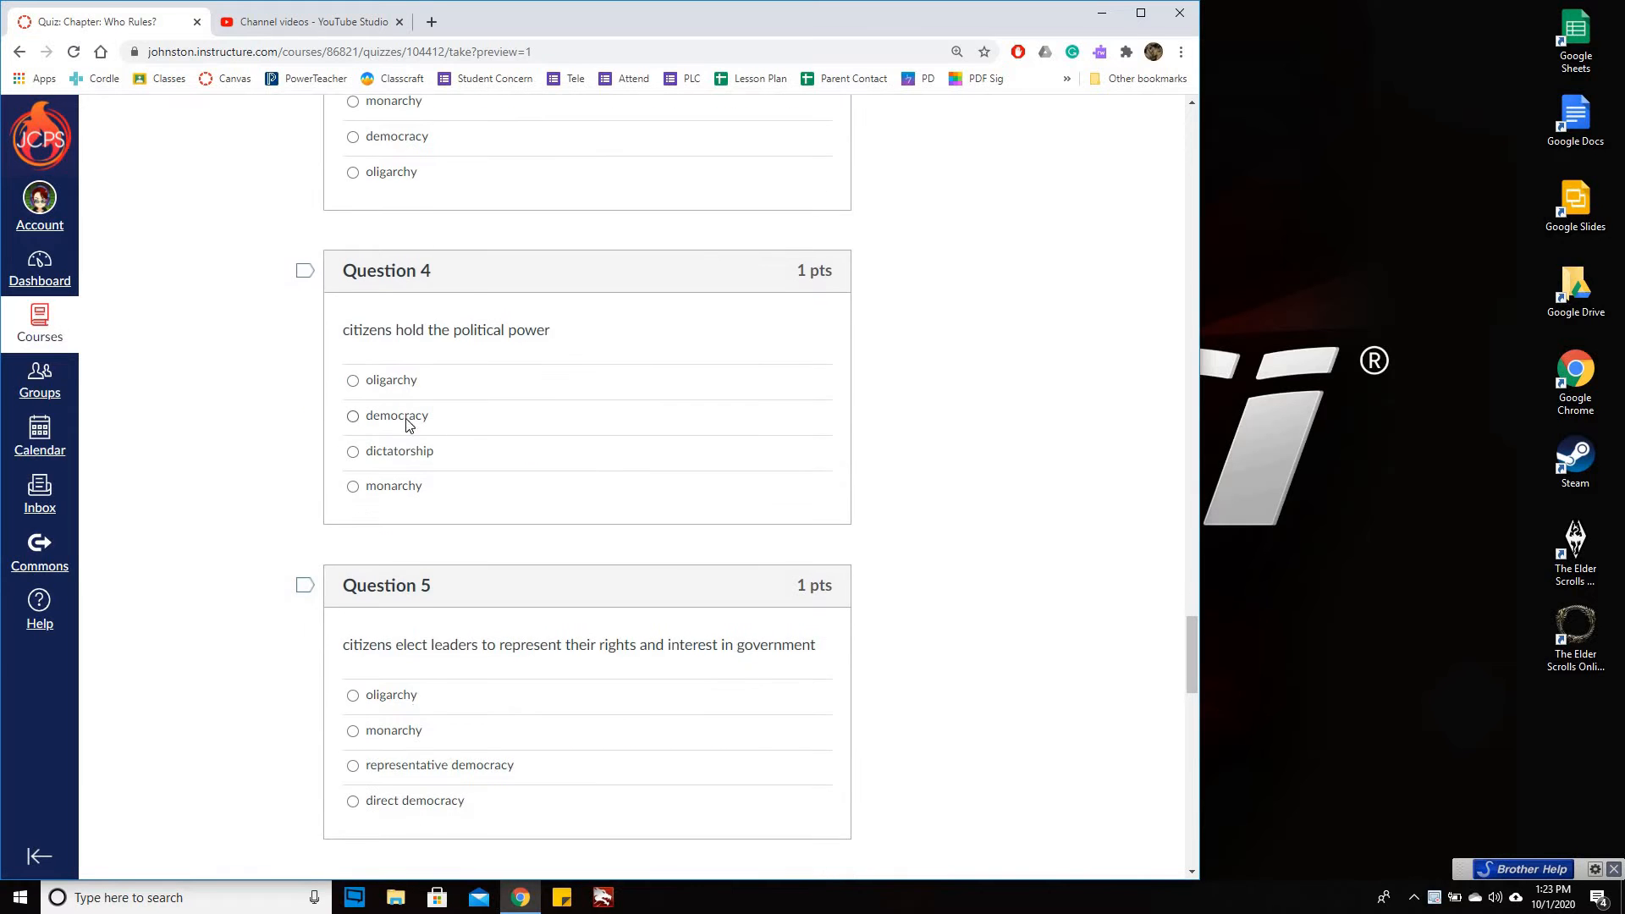
Answer Question 4 with democracy, Question 5 with representative democracy and Question 6 with direct democracy.
left_click(461, 416)
scroll(462, 245, "down", 5)
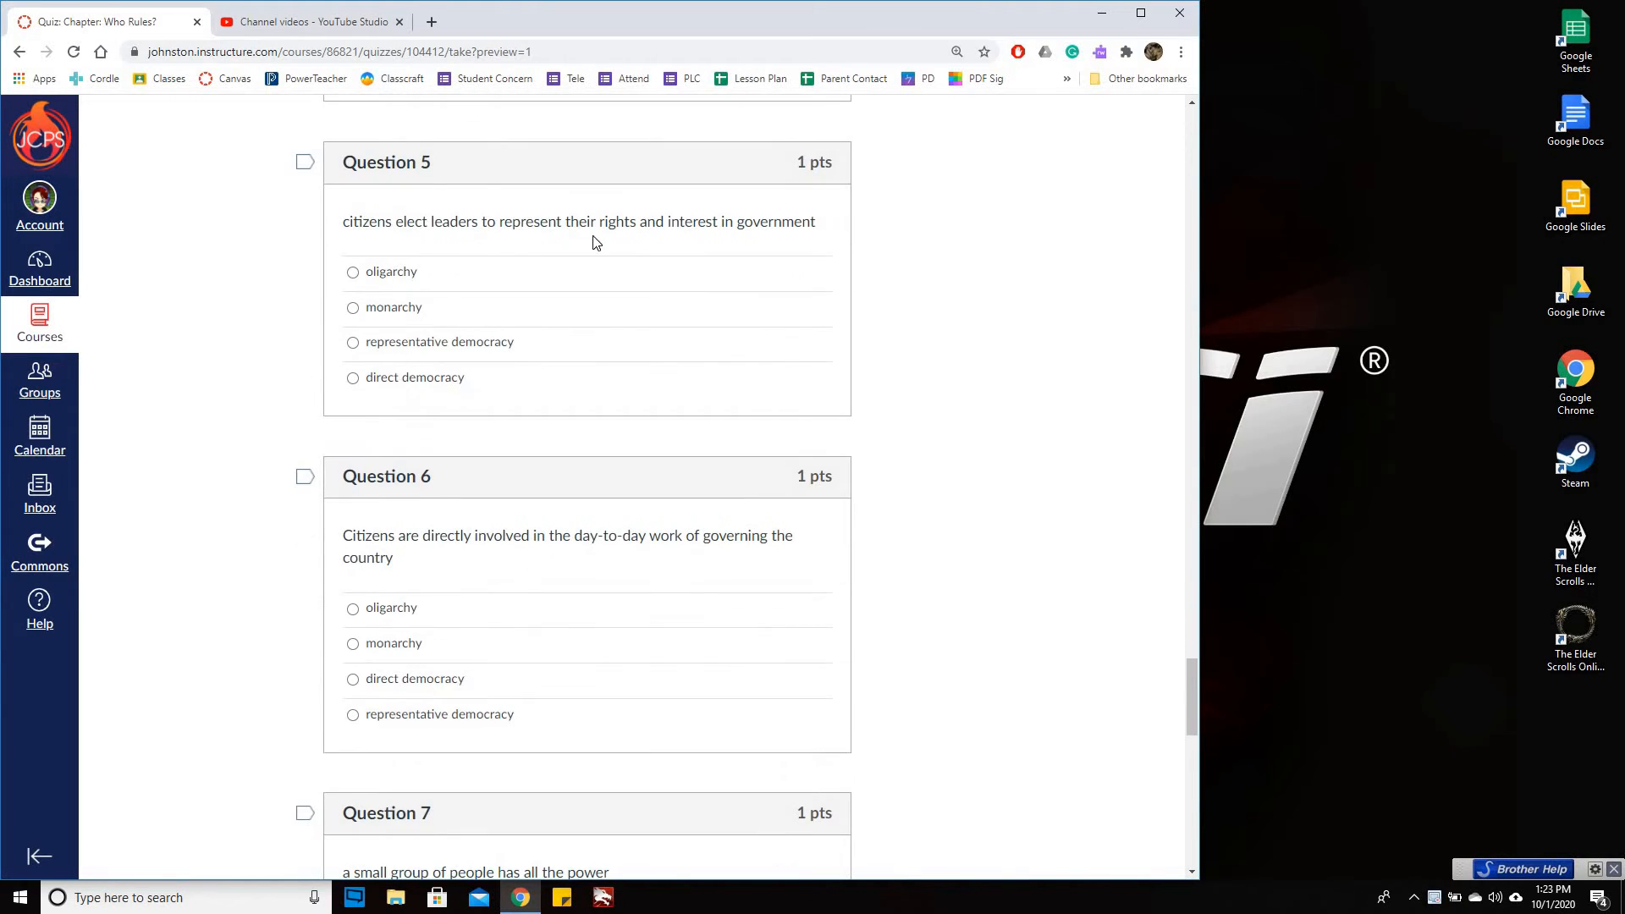
left_click(408, 347)
scroll(478, 423, "down", 2)
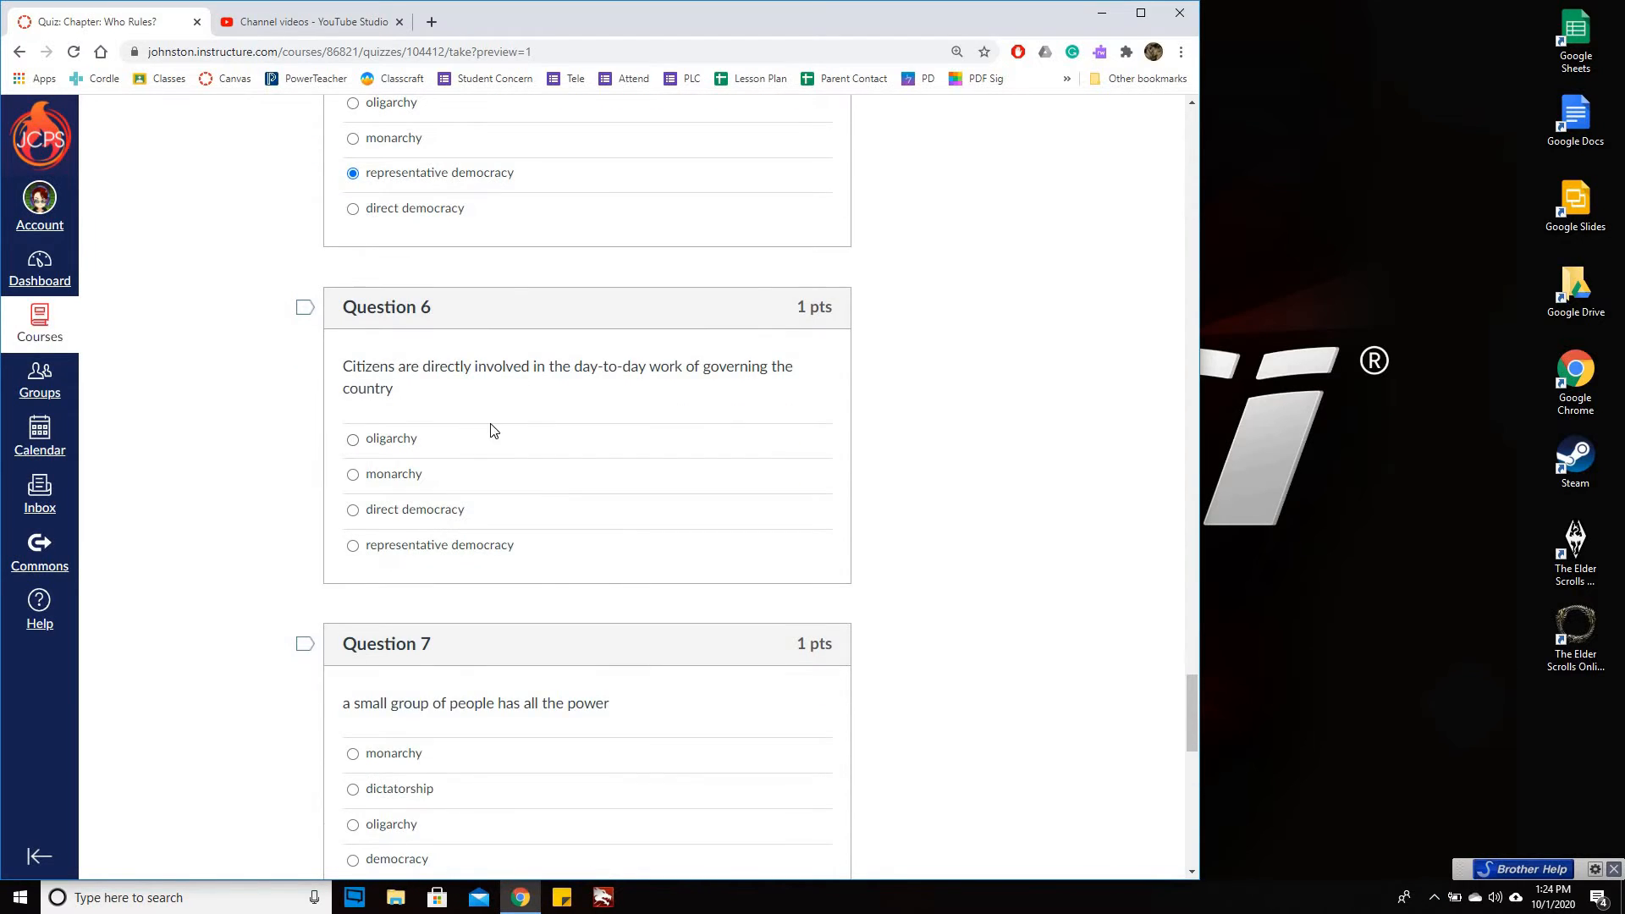
scroll(439, 286, "down", 2)
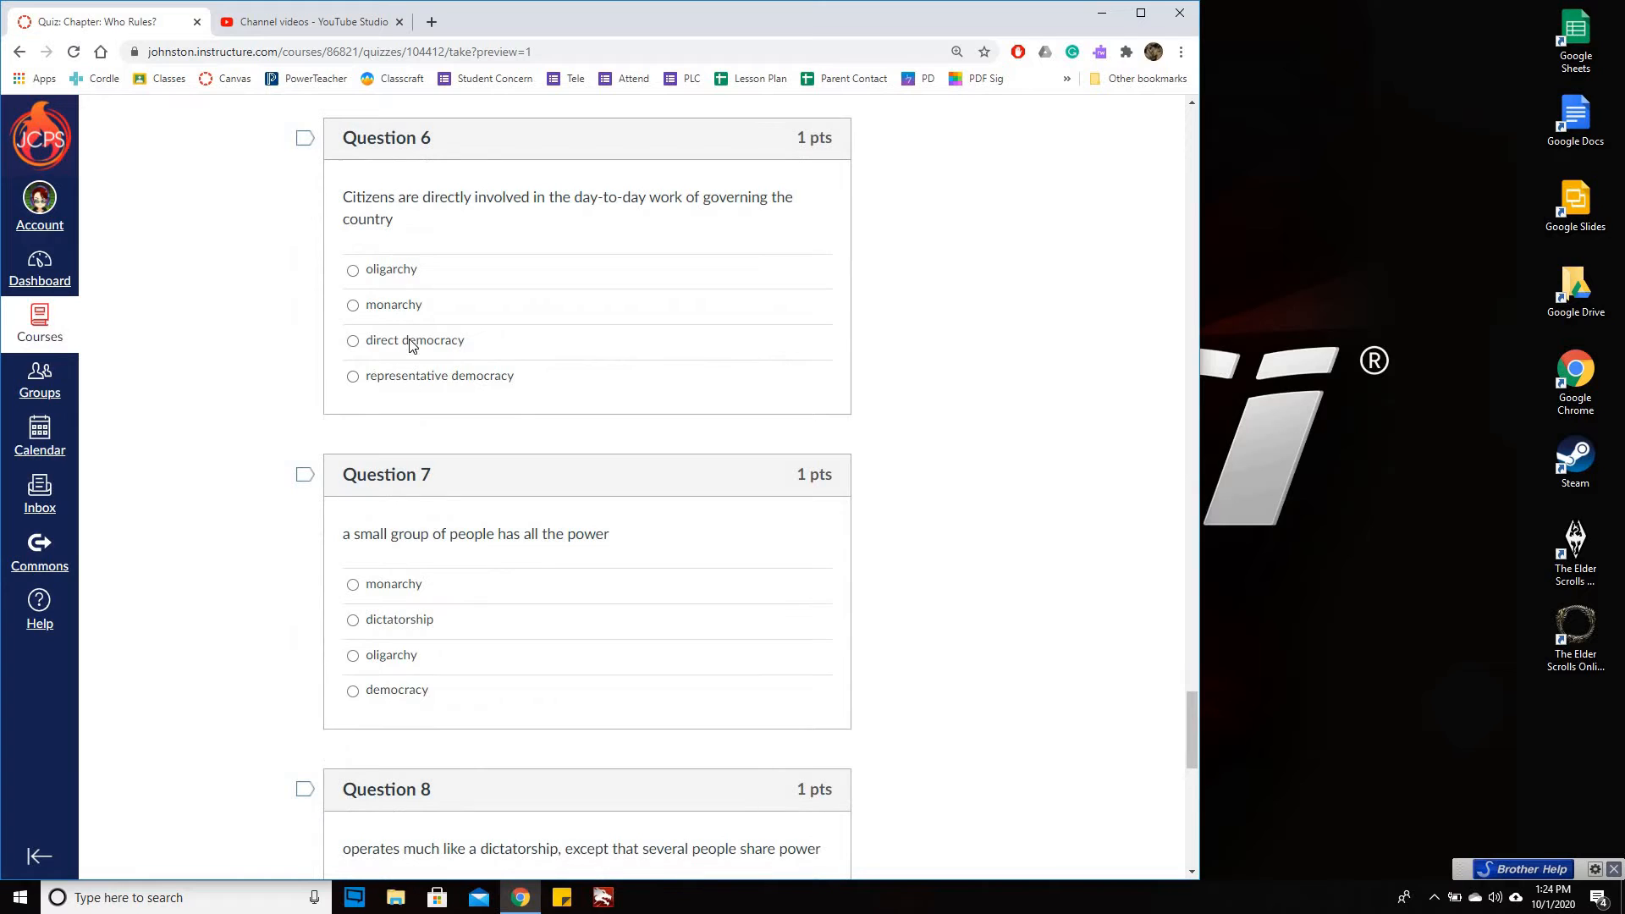
scroll(598, 345, "down", 3)
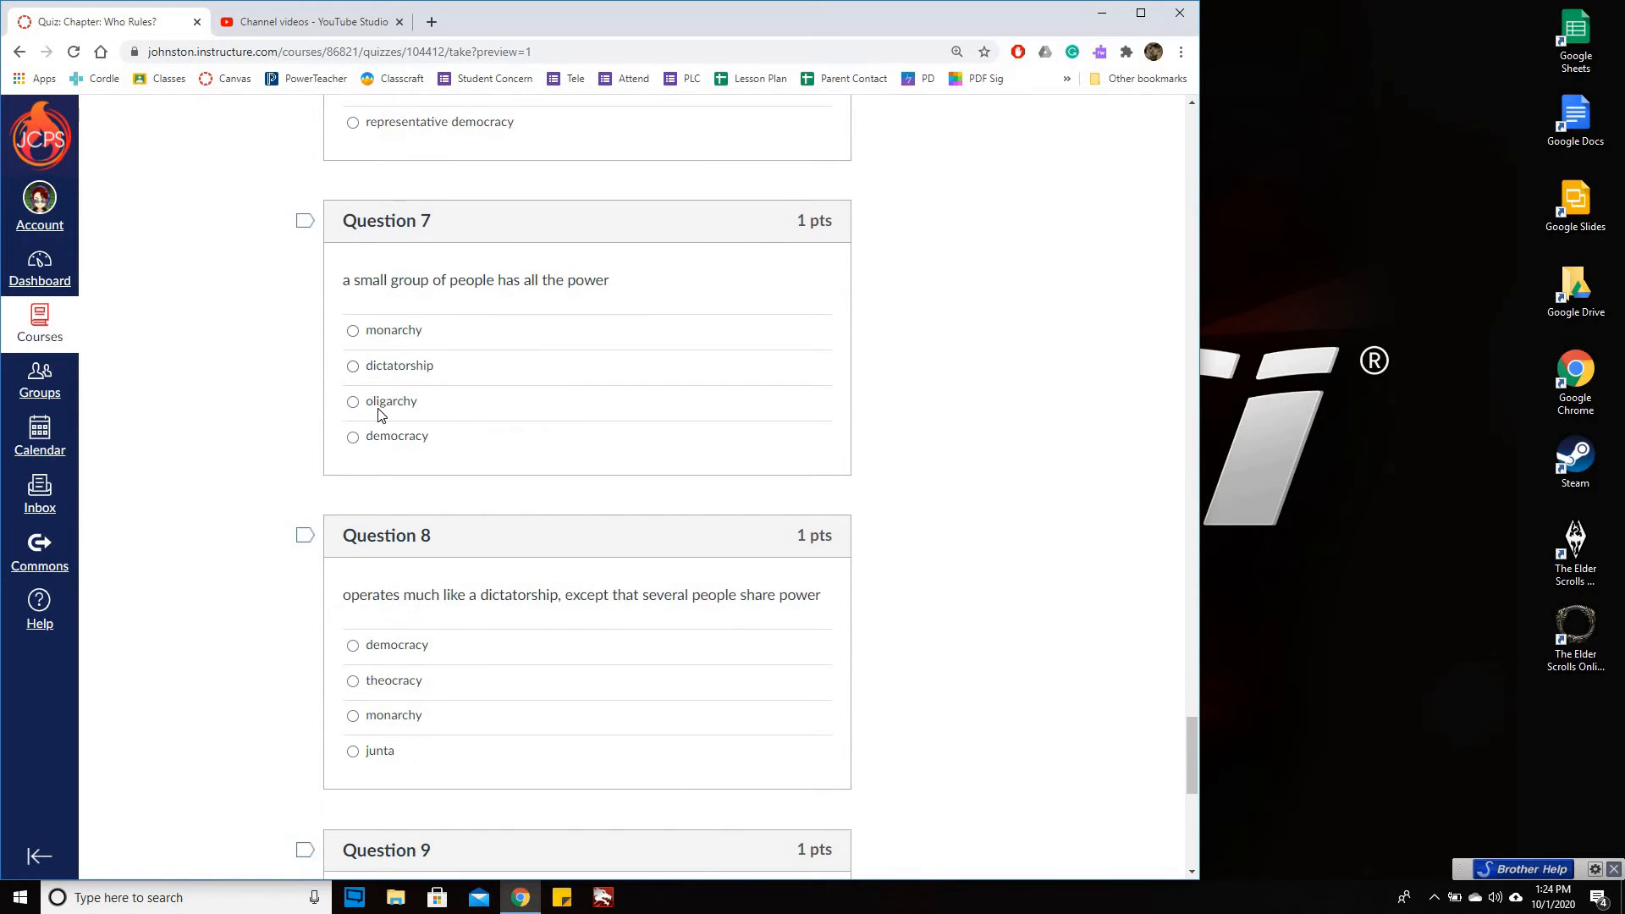
Answer the remaining questions, choosing oligarchy for Question 7, theocracy for Question 9 and anarchy for Question 10, and submit the quiz preview.
scroll(630, 451, "down", 4)
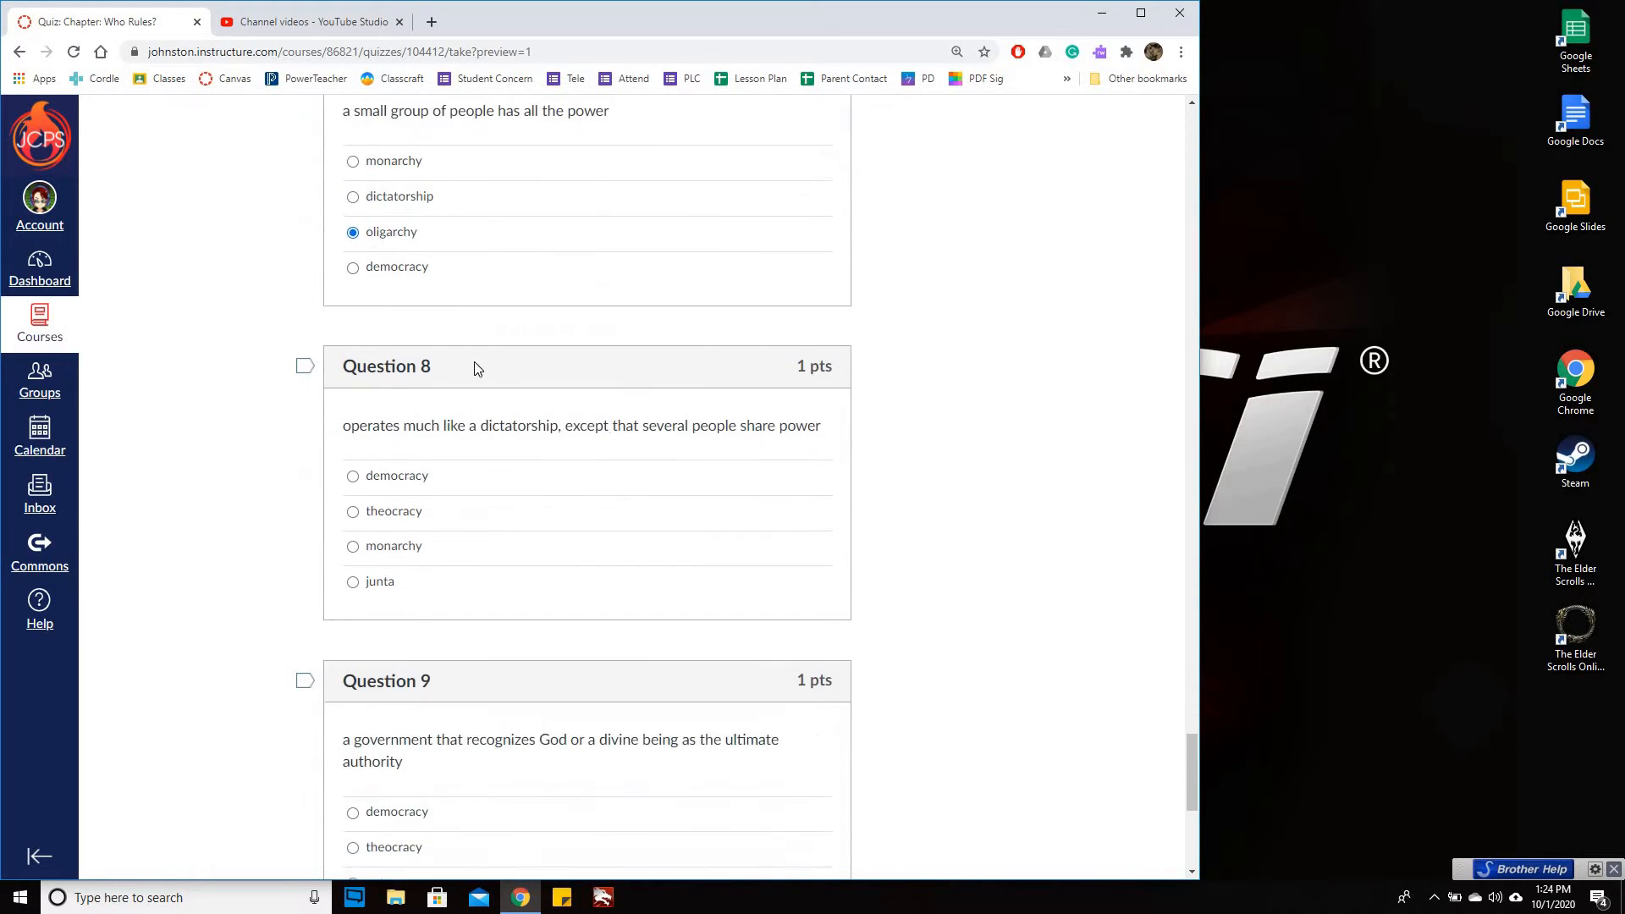
scroll(403, 272, "down", 4)
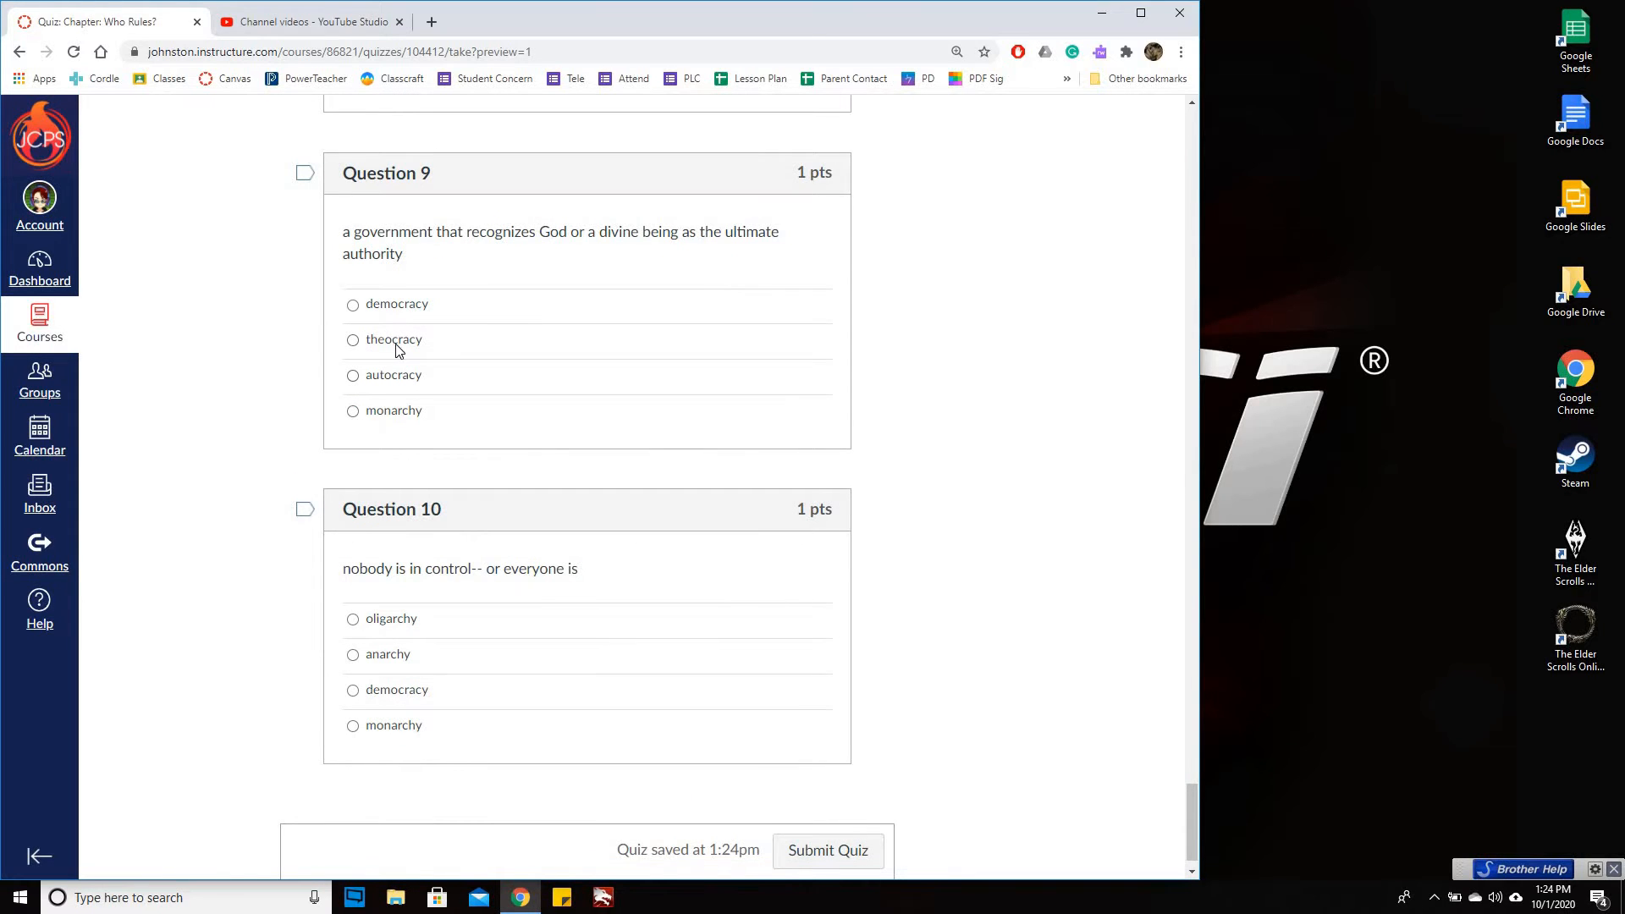
left_click(397, 350)
scroll(507, 525, "down", 1)
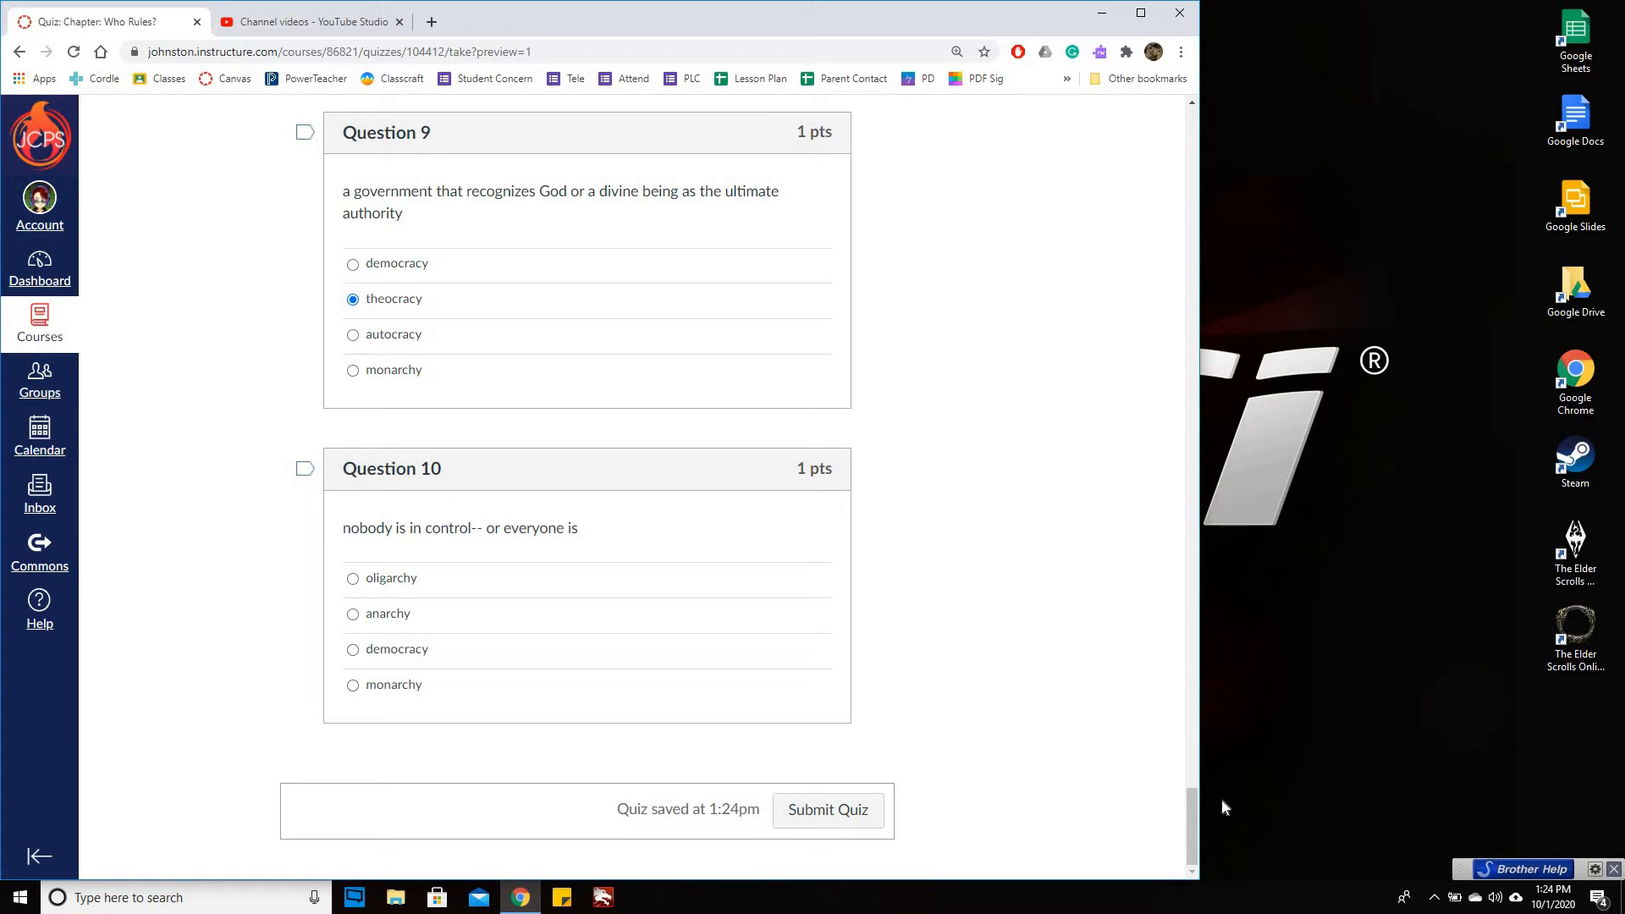
left_click_drag(378, 618, 354, 624)
left_click(354, 623)
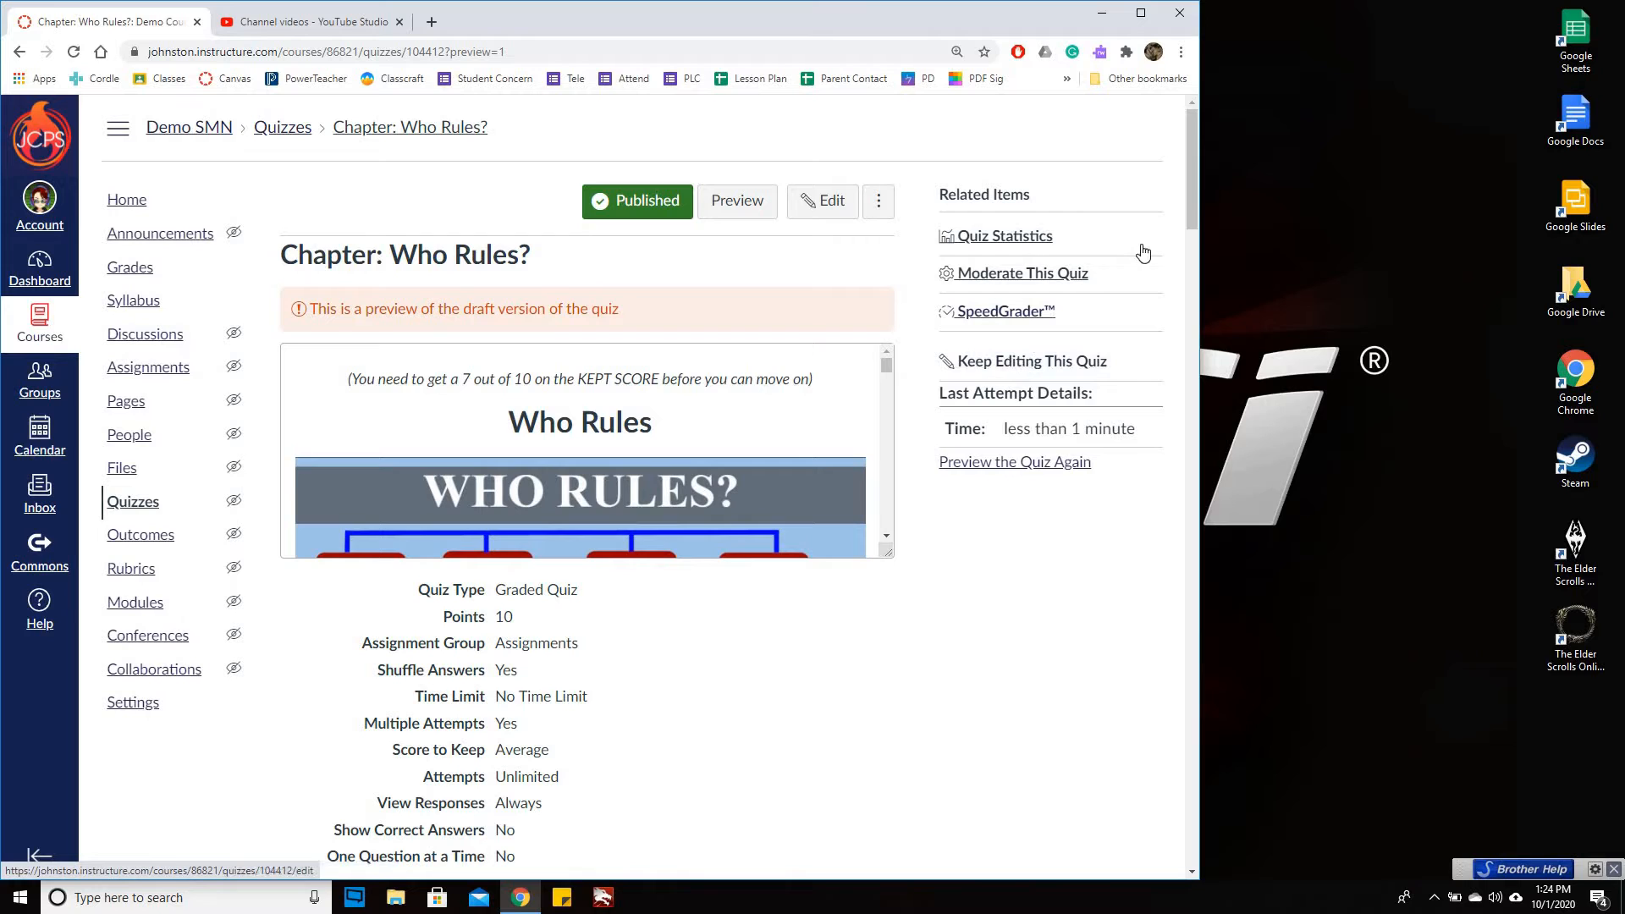
Go to the course grades and open Test Student's "Chapter: Who Rules?" submission in SpeedGrader.
left_click(121, 273)
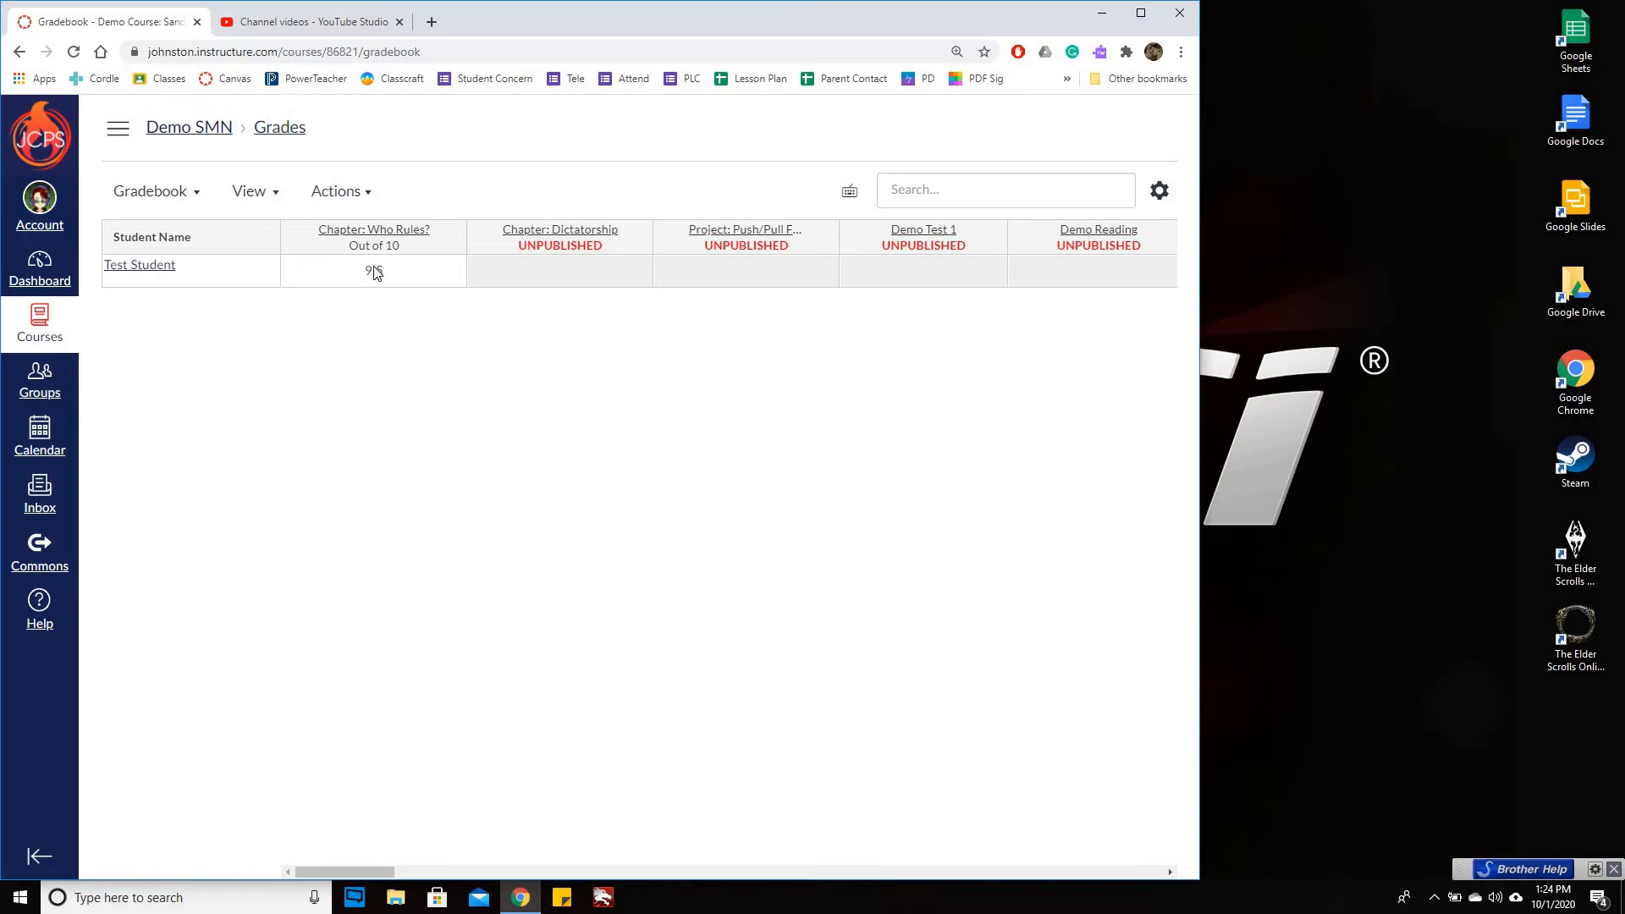
left_click(413, 279)
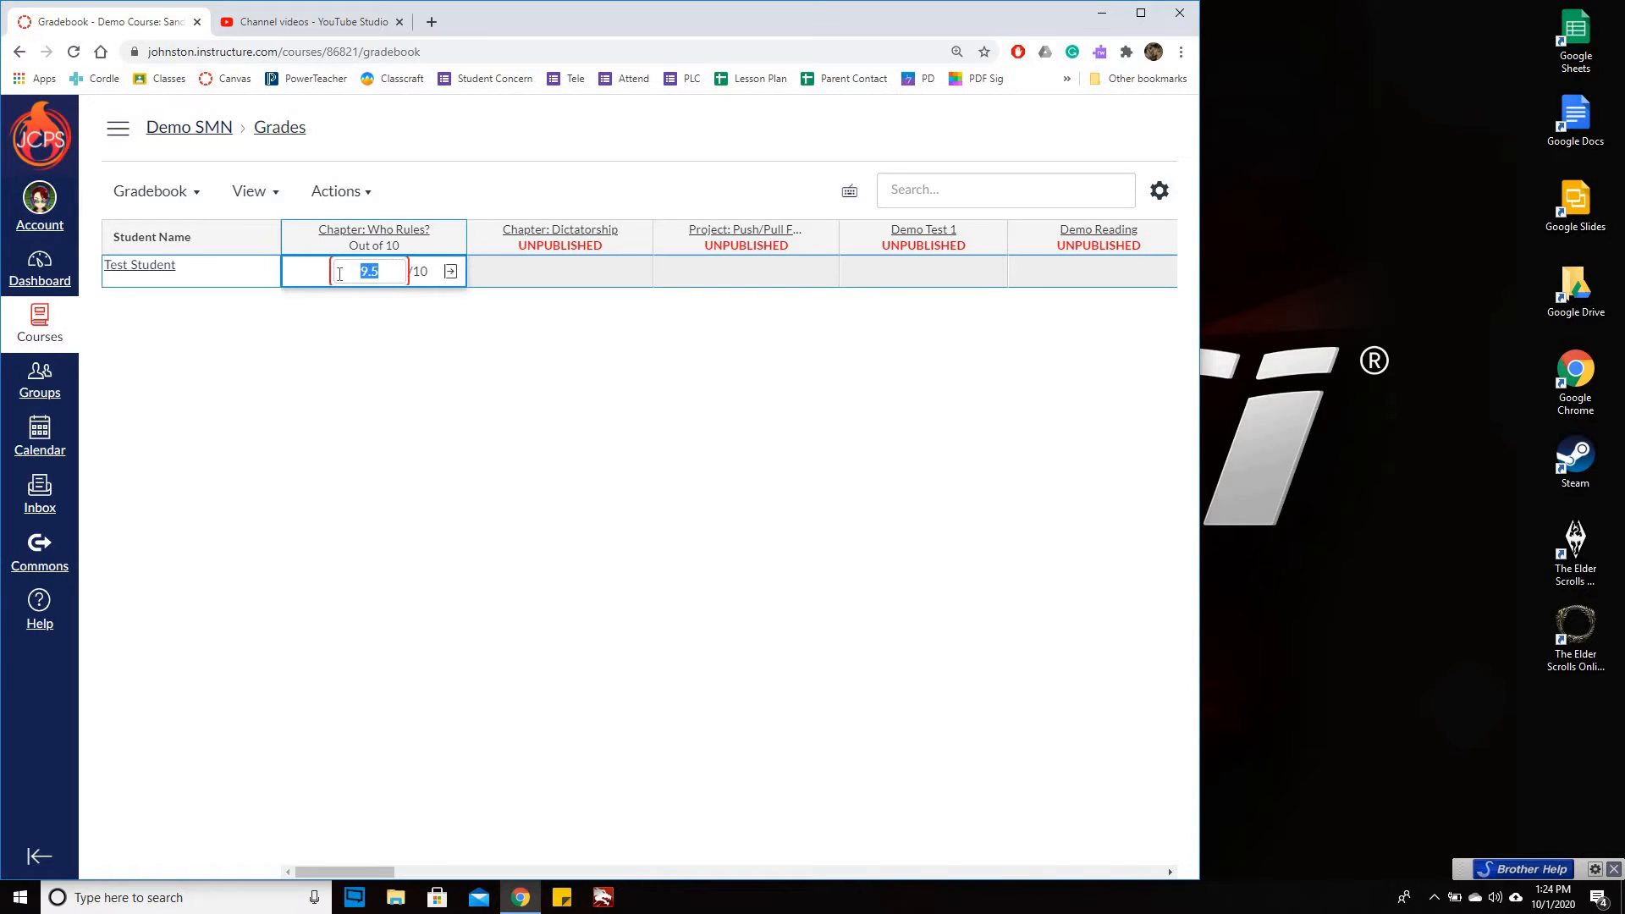
left_click(450, 272)
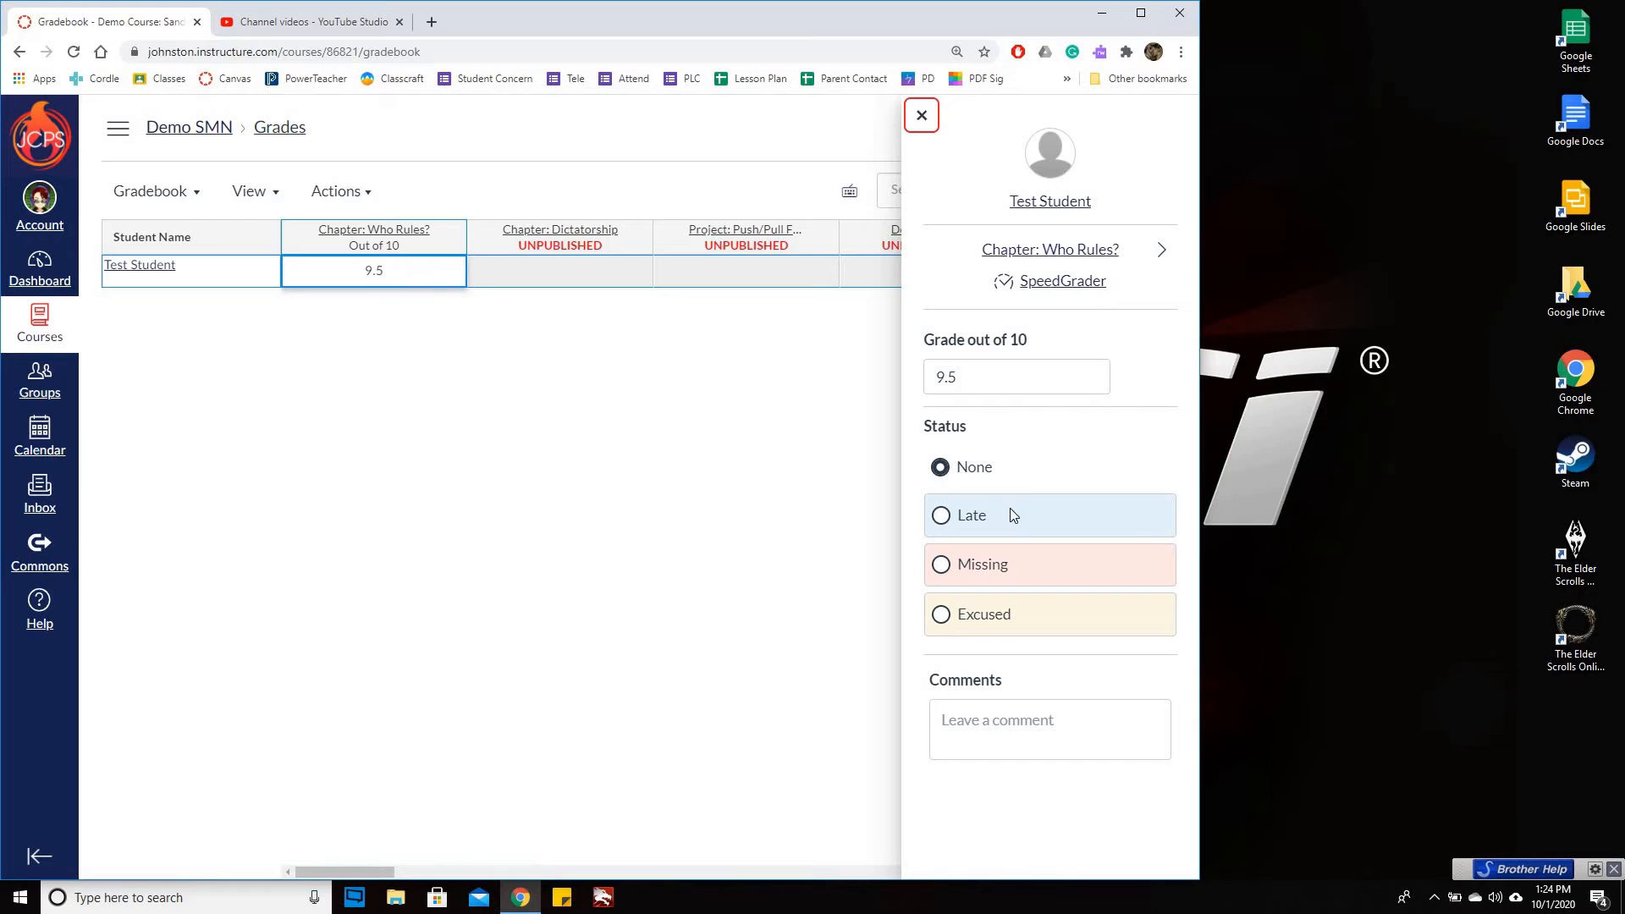
left_click(1055, 283)
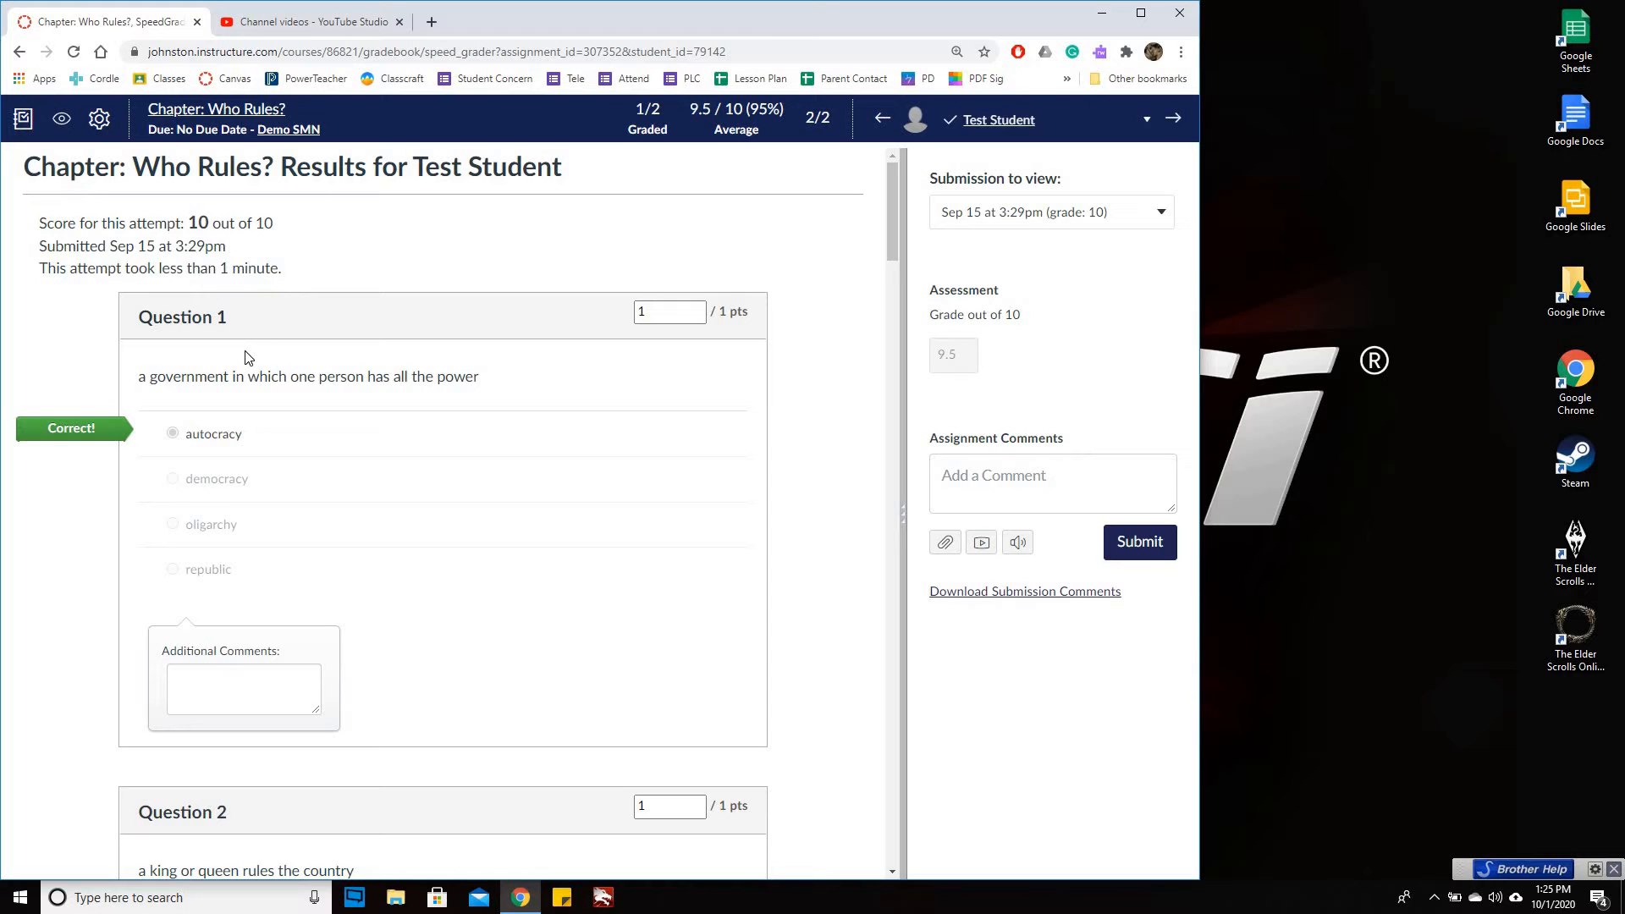
Examine the attempt's score and submission time and the list of submissions, keeping the Sep 15 at 3:29pm attempt in view.
scroll(248, 357, "down", 1)
scroll(356, 344, "up", 1)
mouse_move(273, 226)
left_mouse_down()
mouse_move(18, 228)
mouse_move(243, 239)
left_mouse_up()
left_click_drag(38, 246, 243, 253)
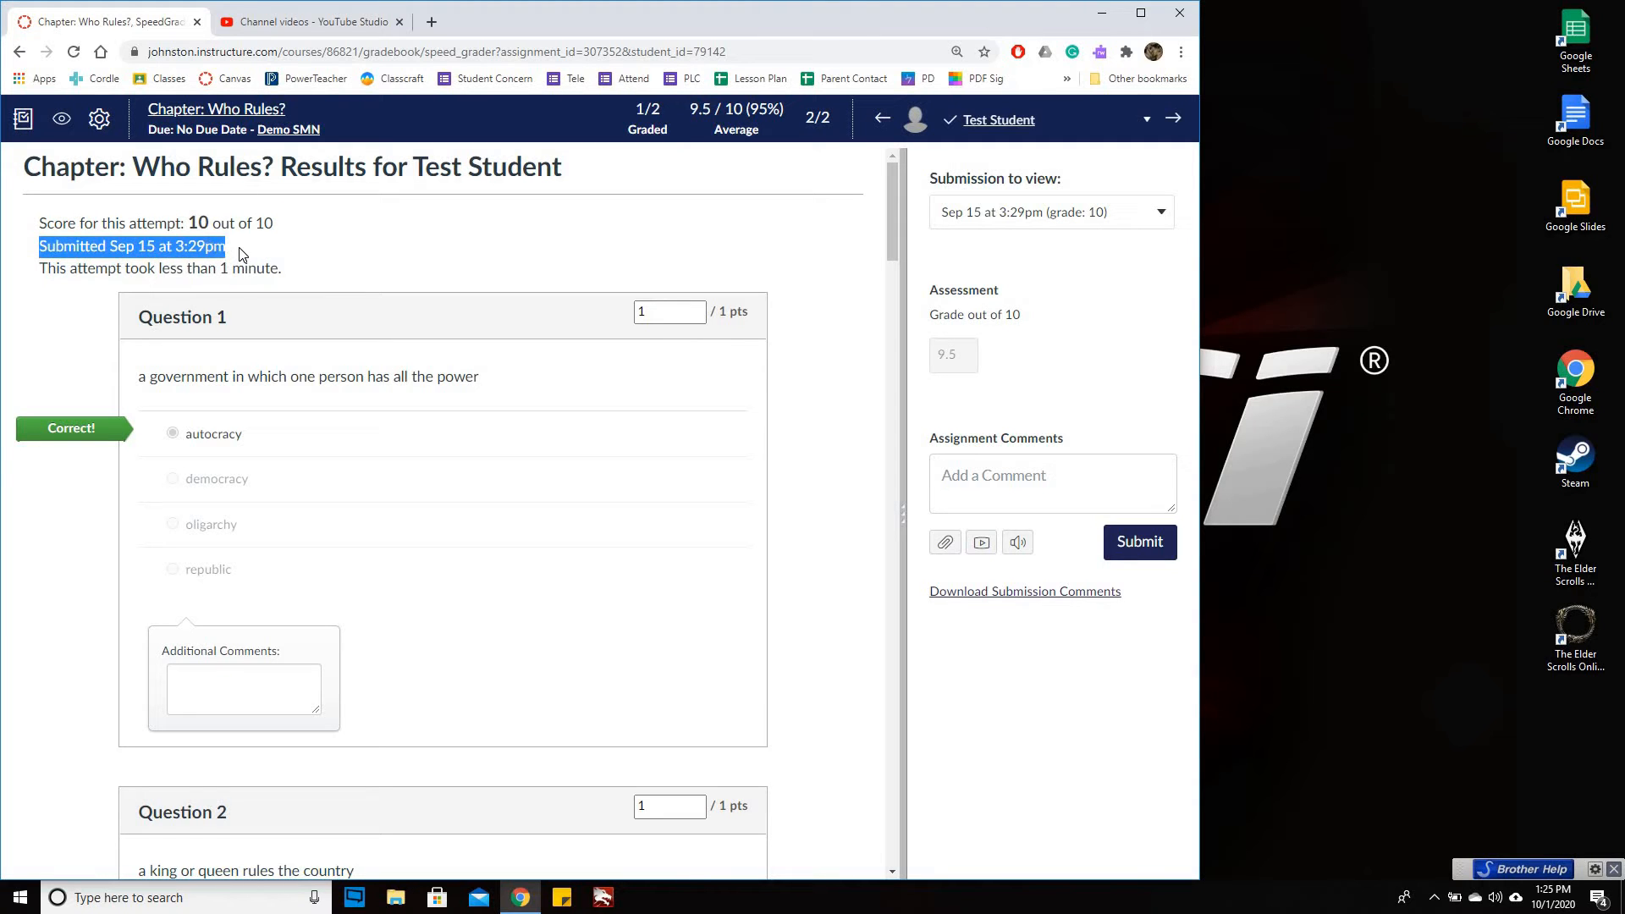
left_click(243, 302)
left_click(1032, 219)
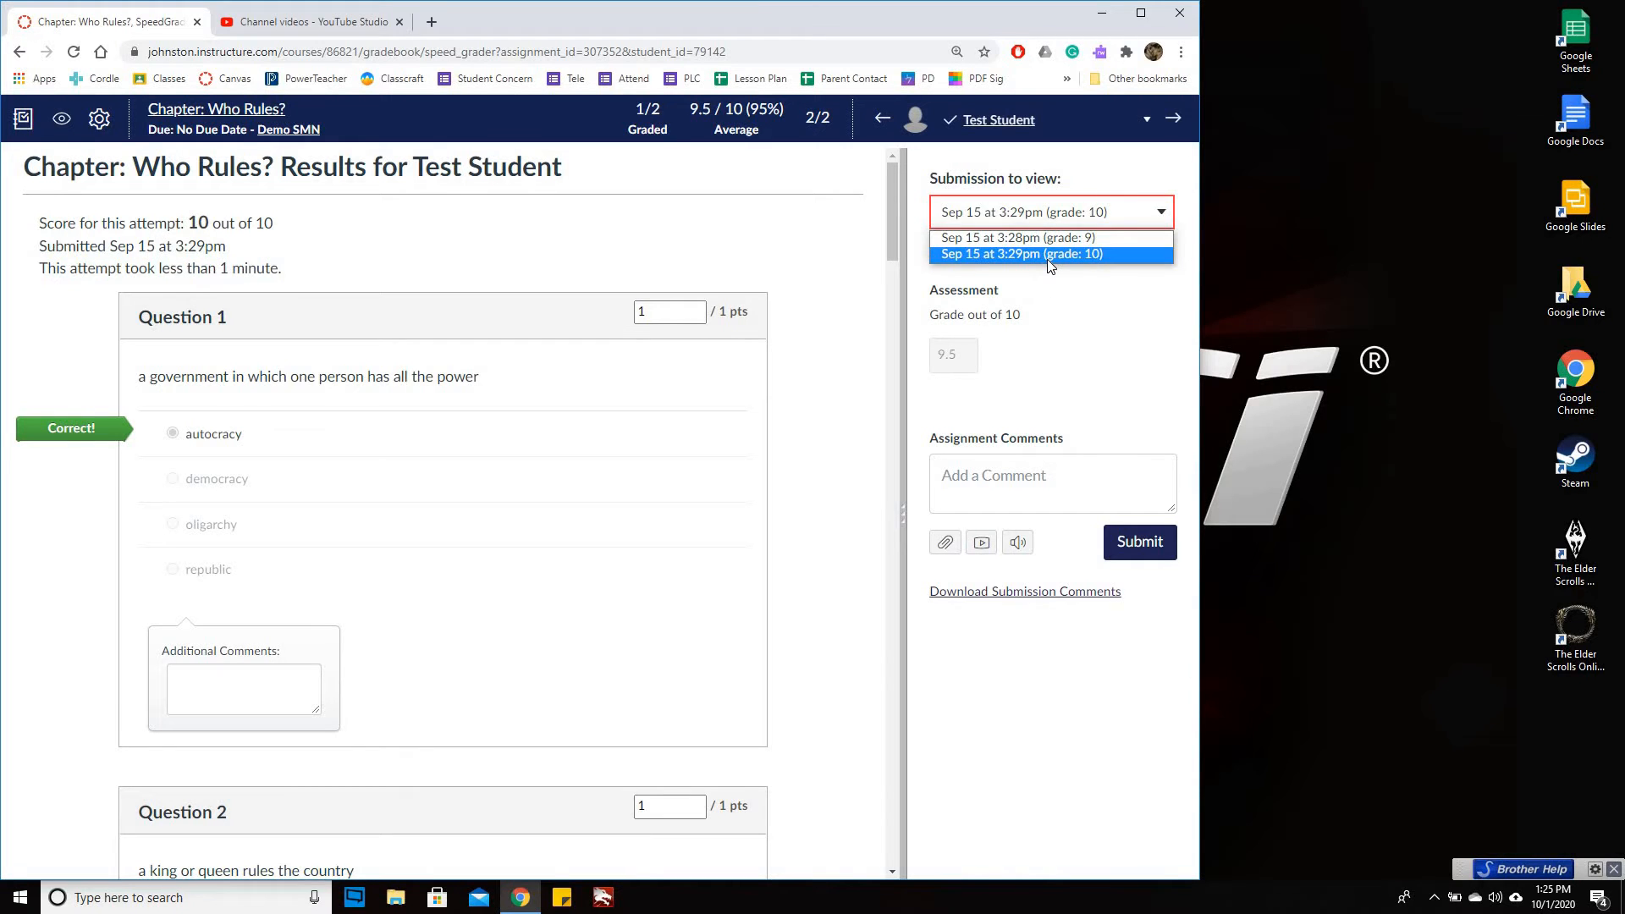
left_click(1049, 255)
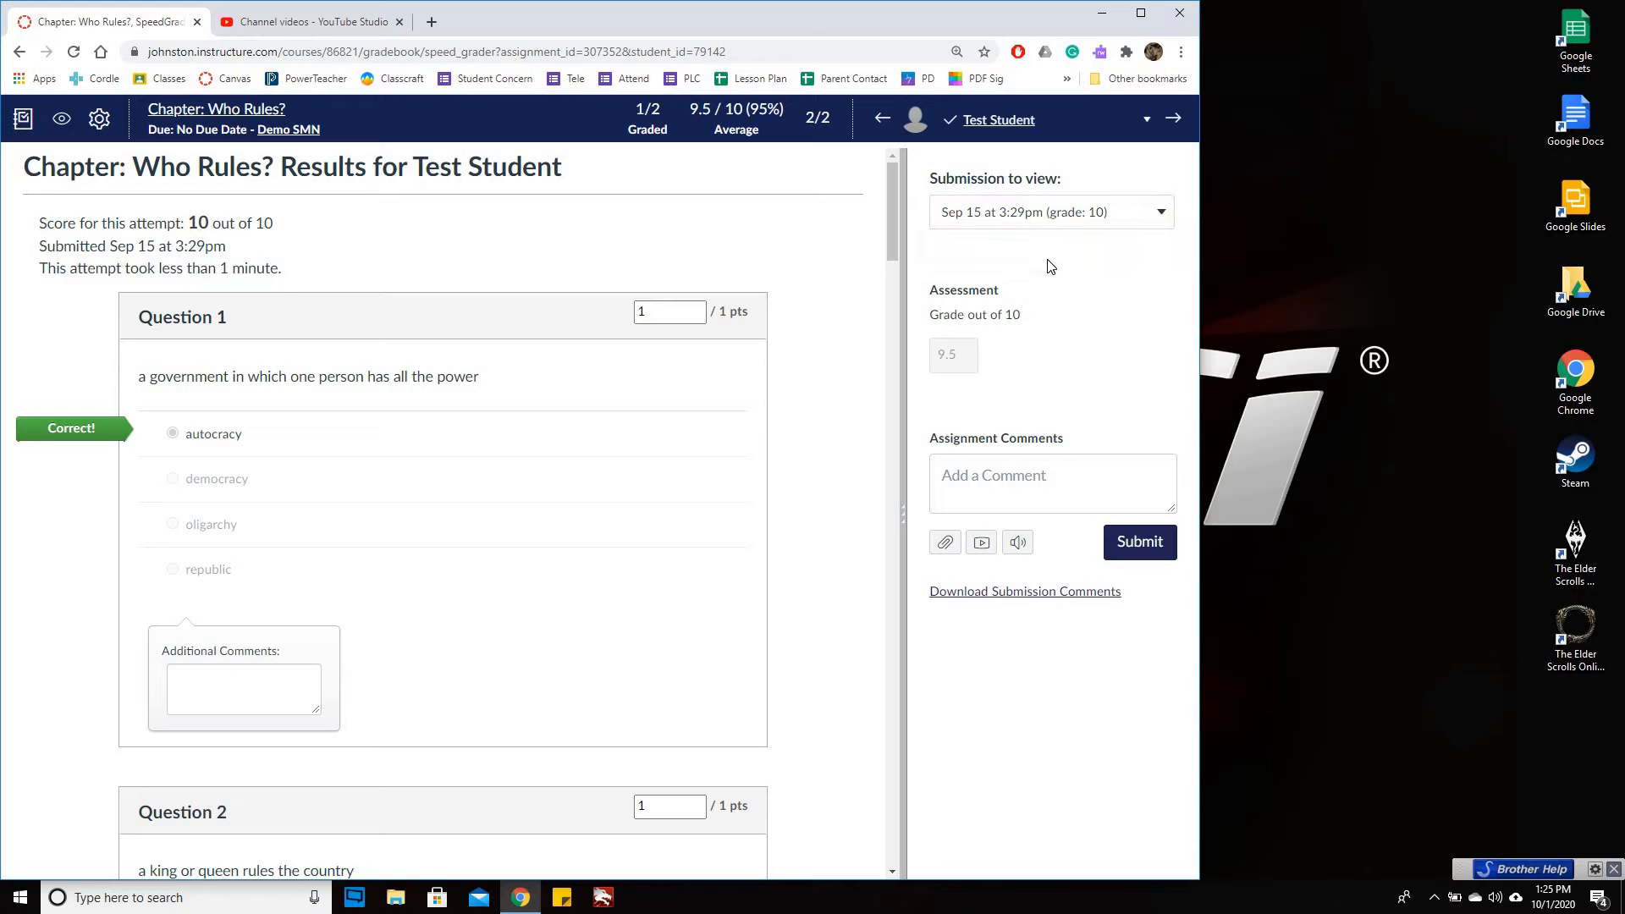
left_click(1056, 217)
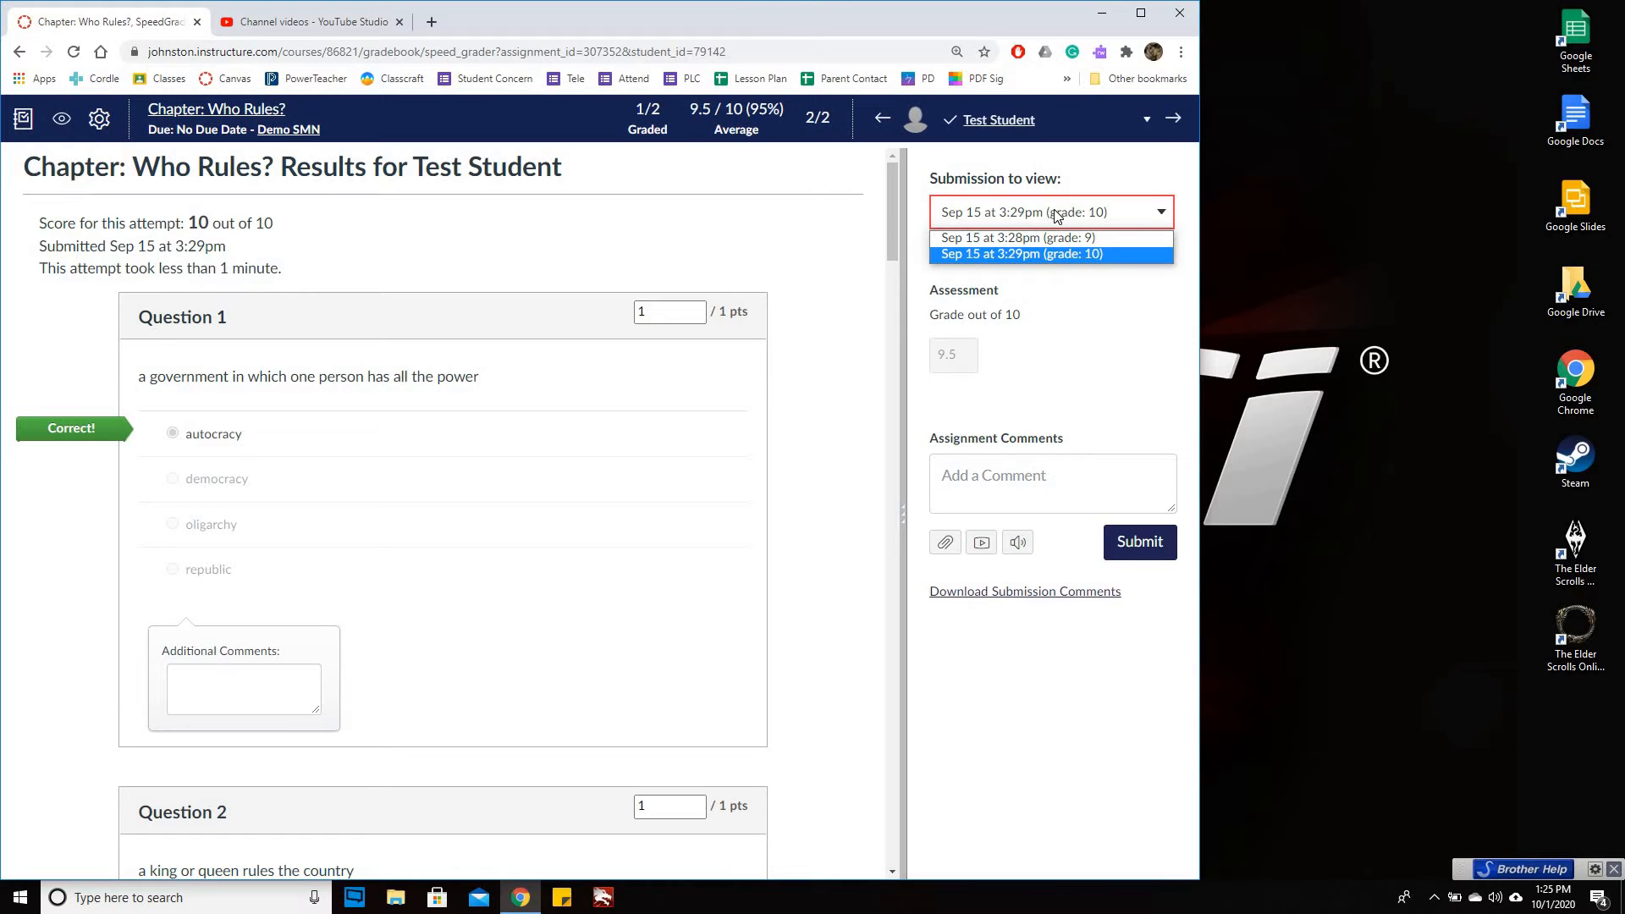
left_click(1056, 216)
left_click(1056, 217)
left_click(989, 252)
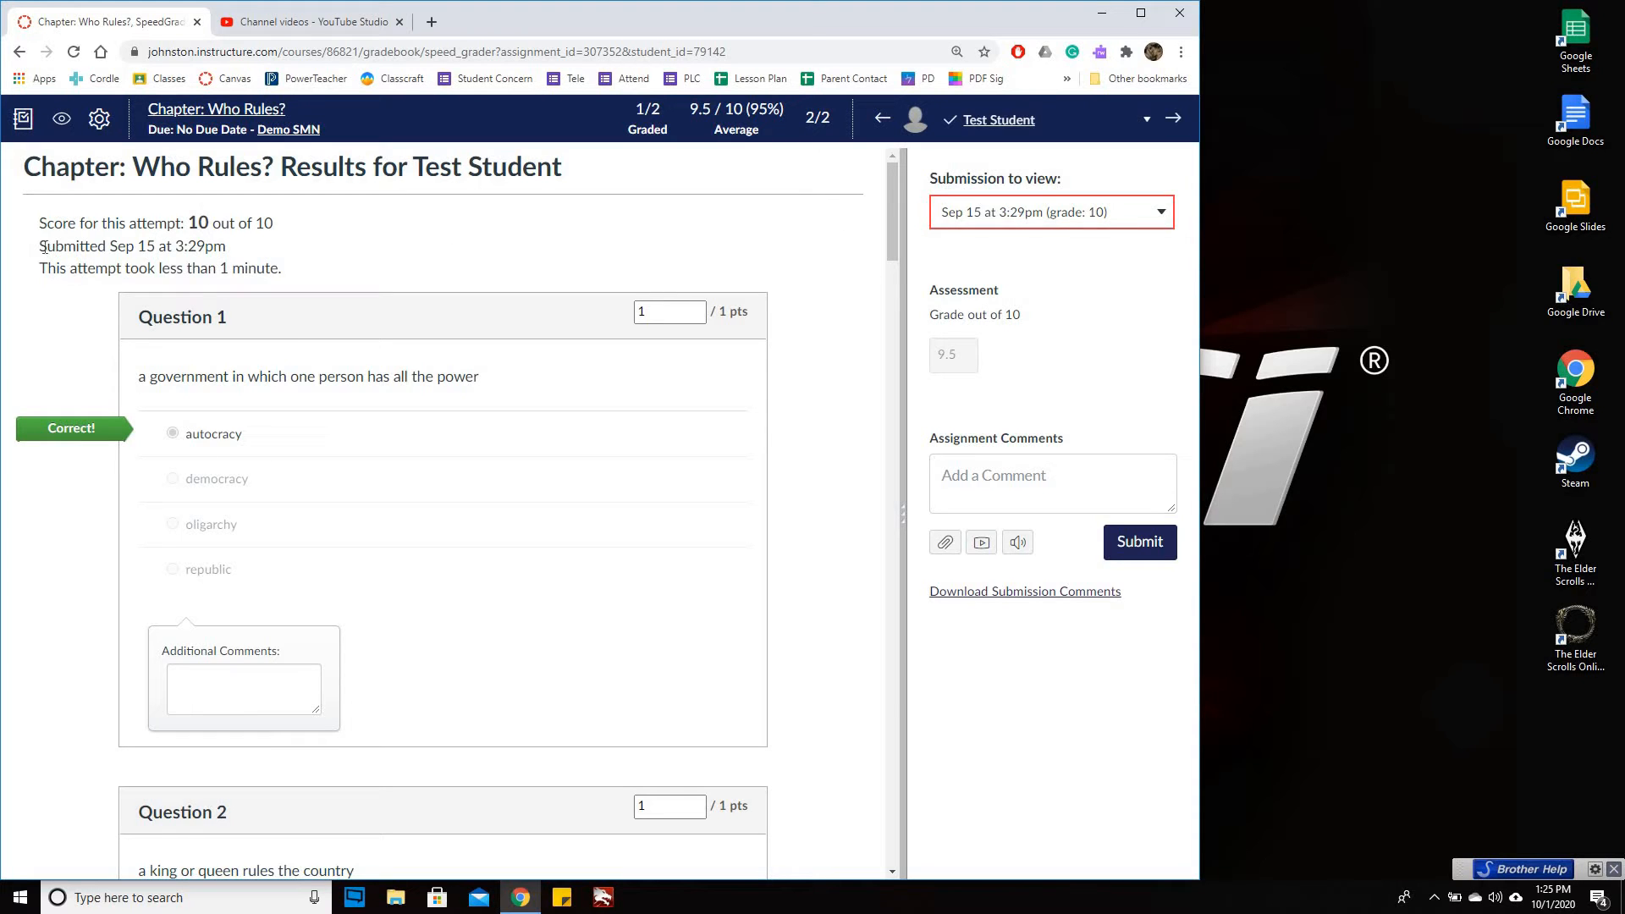
Examine the attempt's submission time, its duration and the result of each question down to Question 10.
left_click_drag(40, 245, 244, 251)
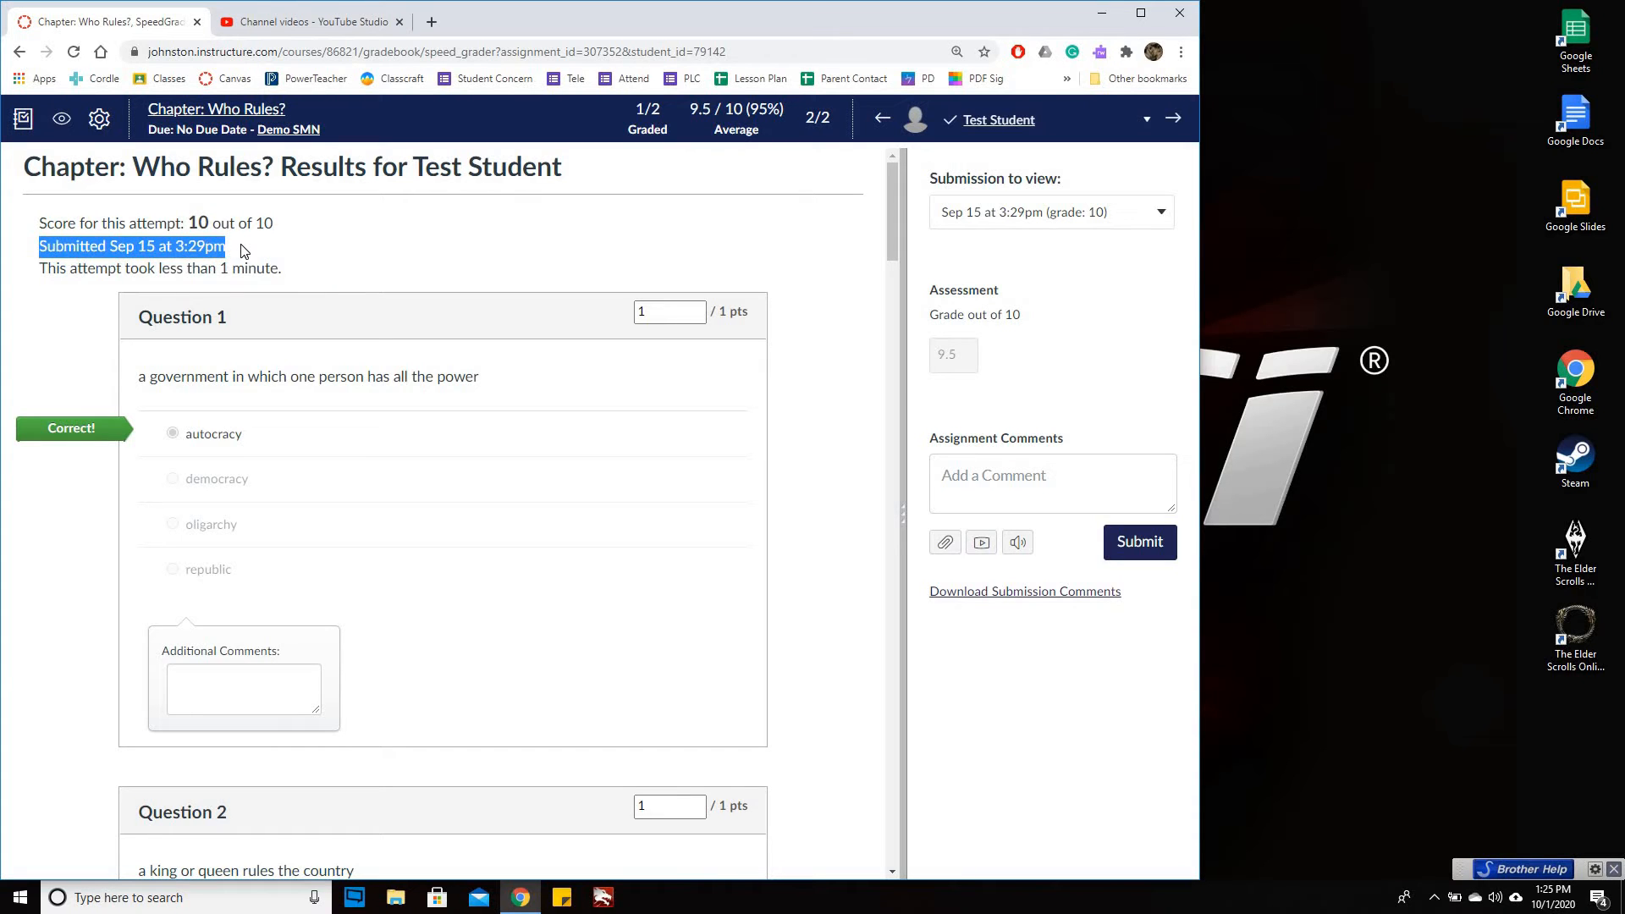
left_click(123, 228)
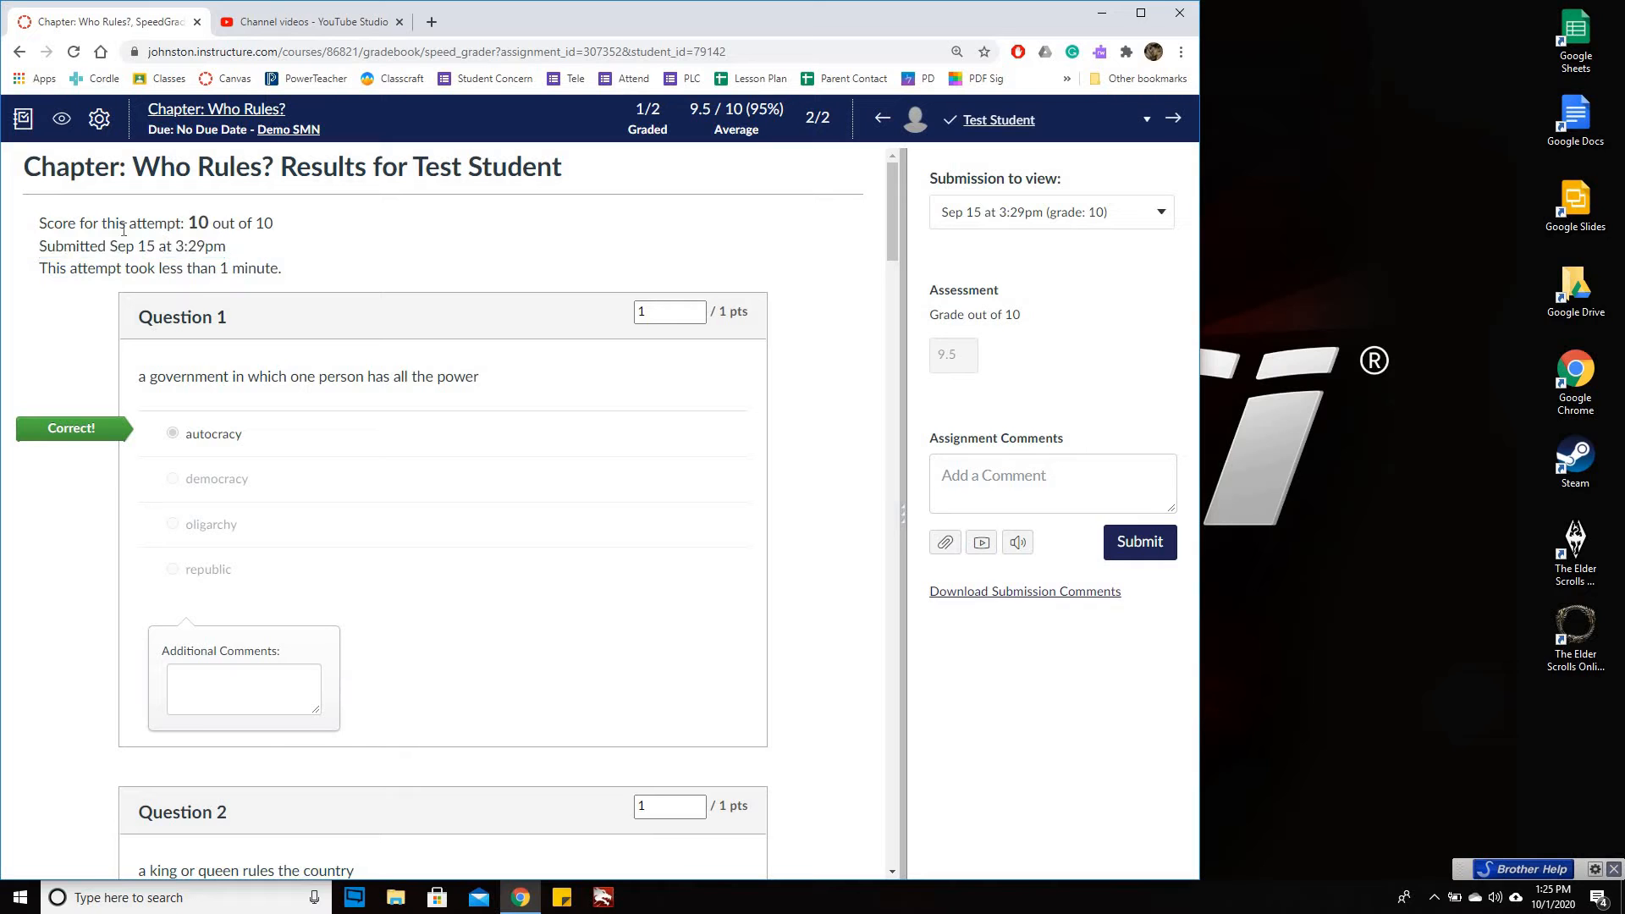
left_click_drag(45, 246, 225, 254)
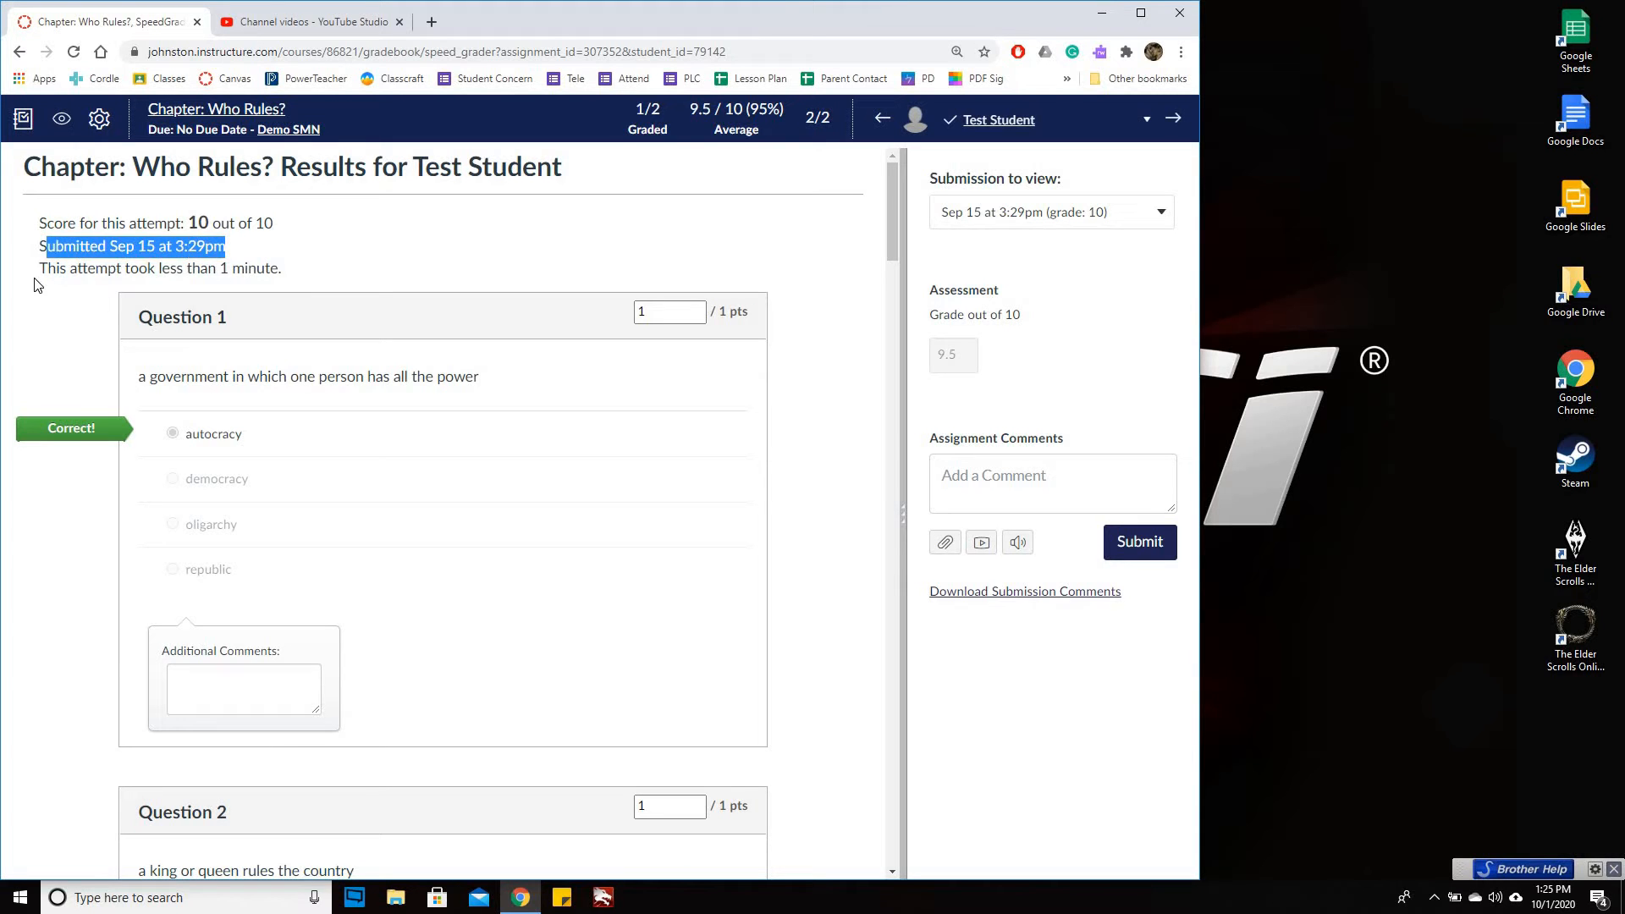
left_click_drag(39, 268, 293, 272)
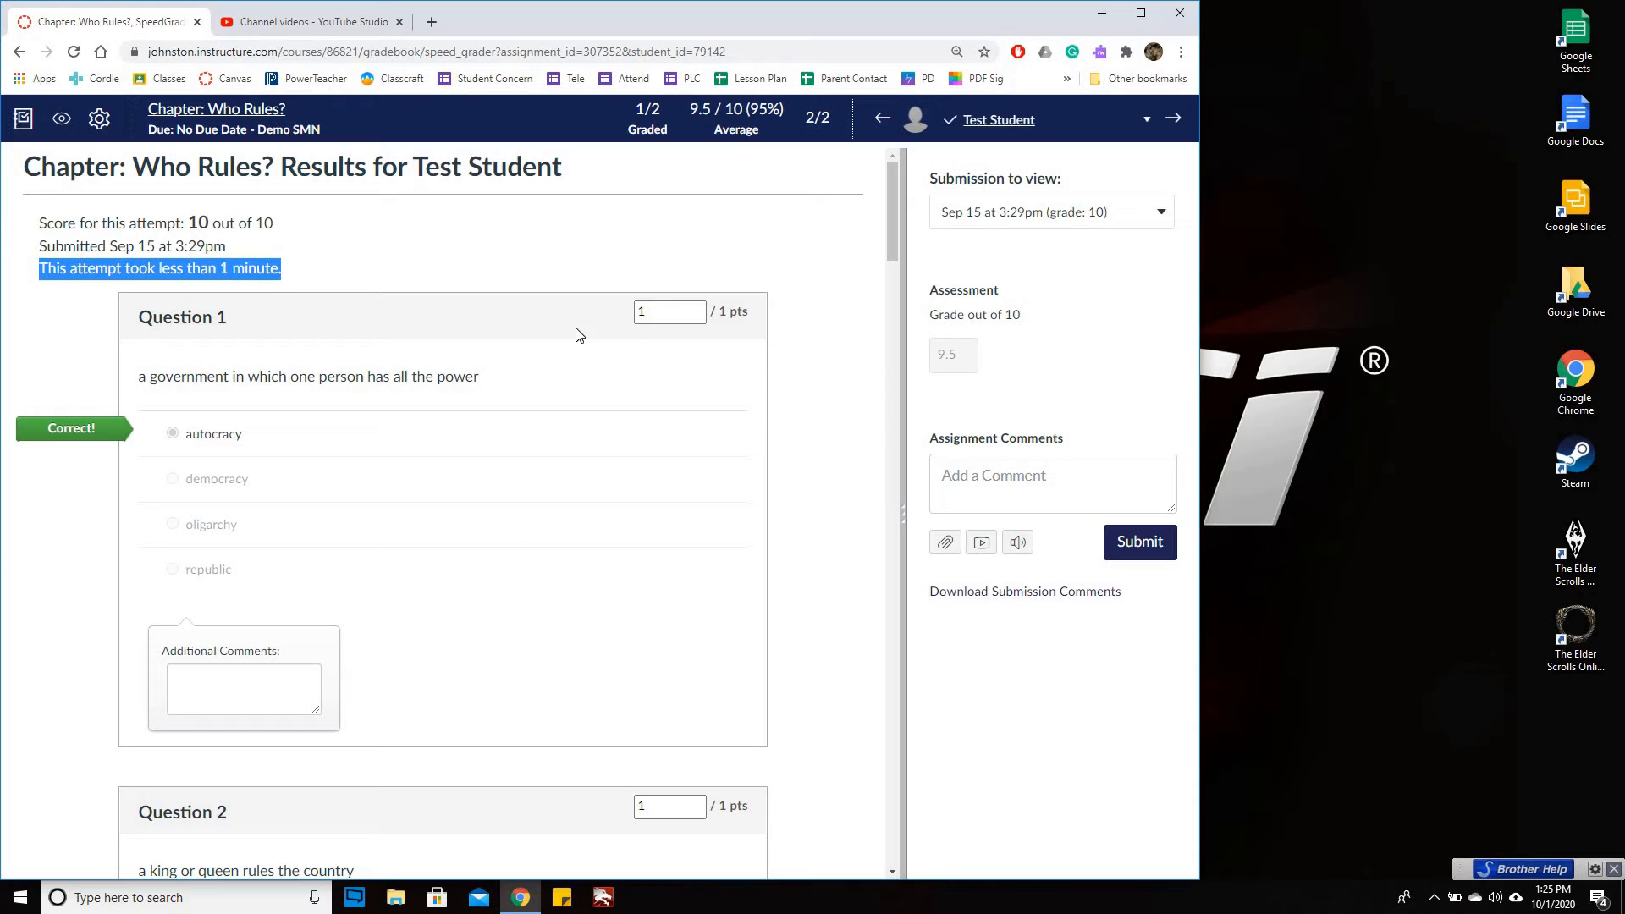
scroll(646, 462, "down", 14)
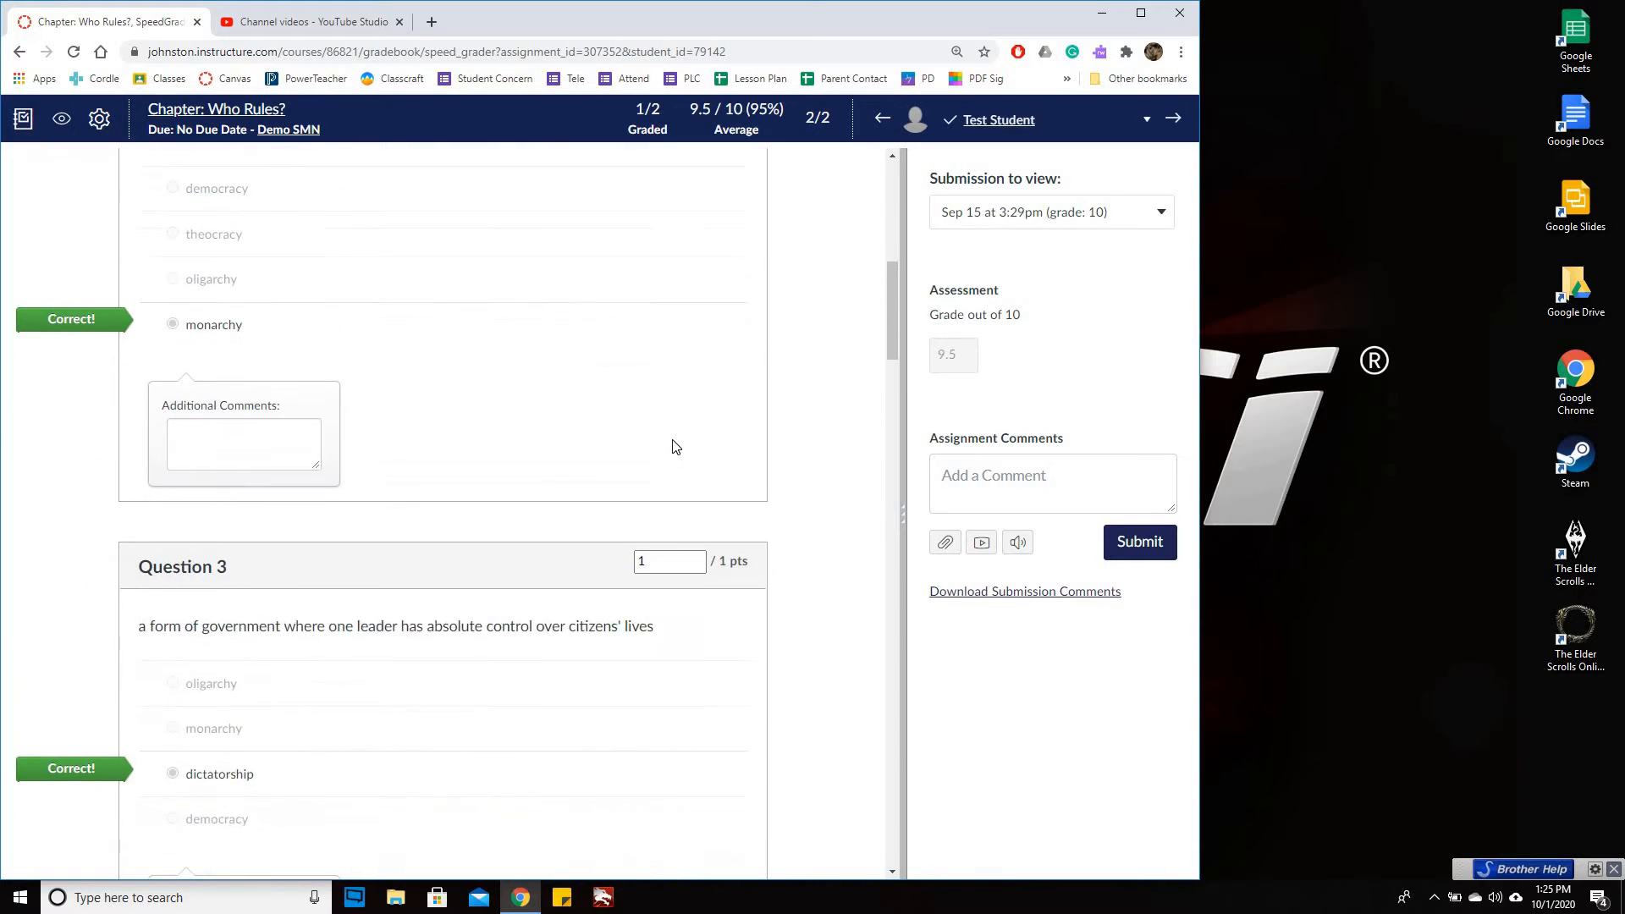
scroll(699, 406, "down", 20)
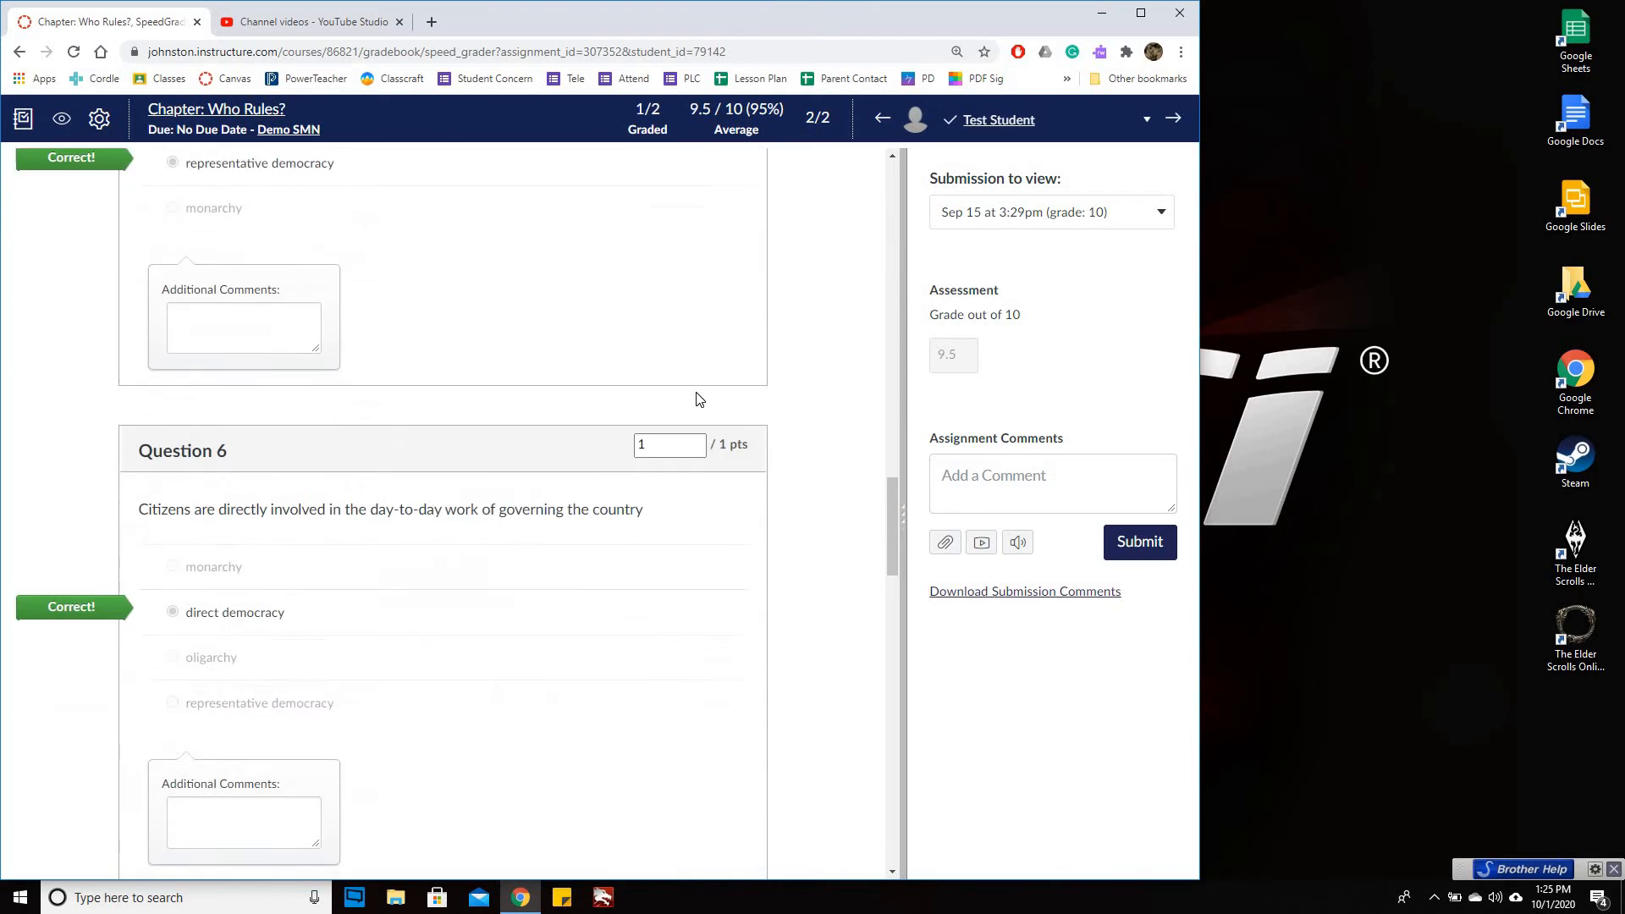
scroll(699, 402, "down", 15)
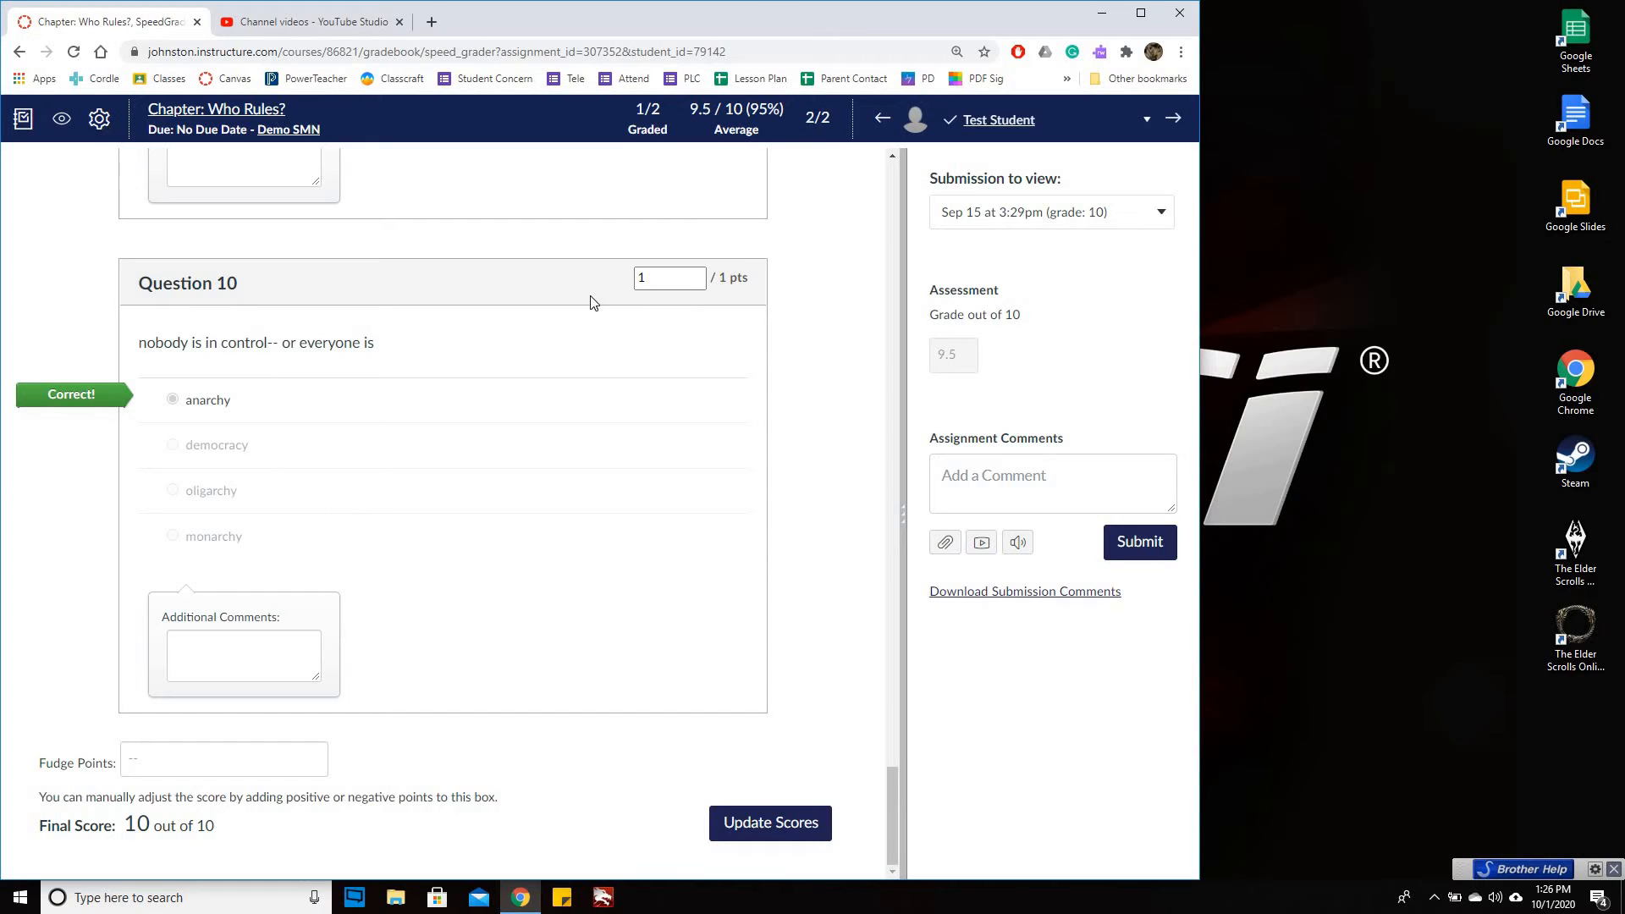
Re-enter 1 point as the score for Question 10 of the Sep 15 at 3:29pm attempt.
left_click(659, 280)
type("1")
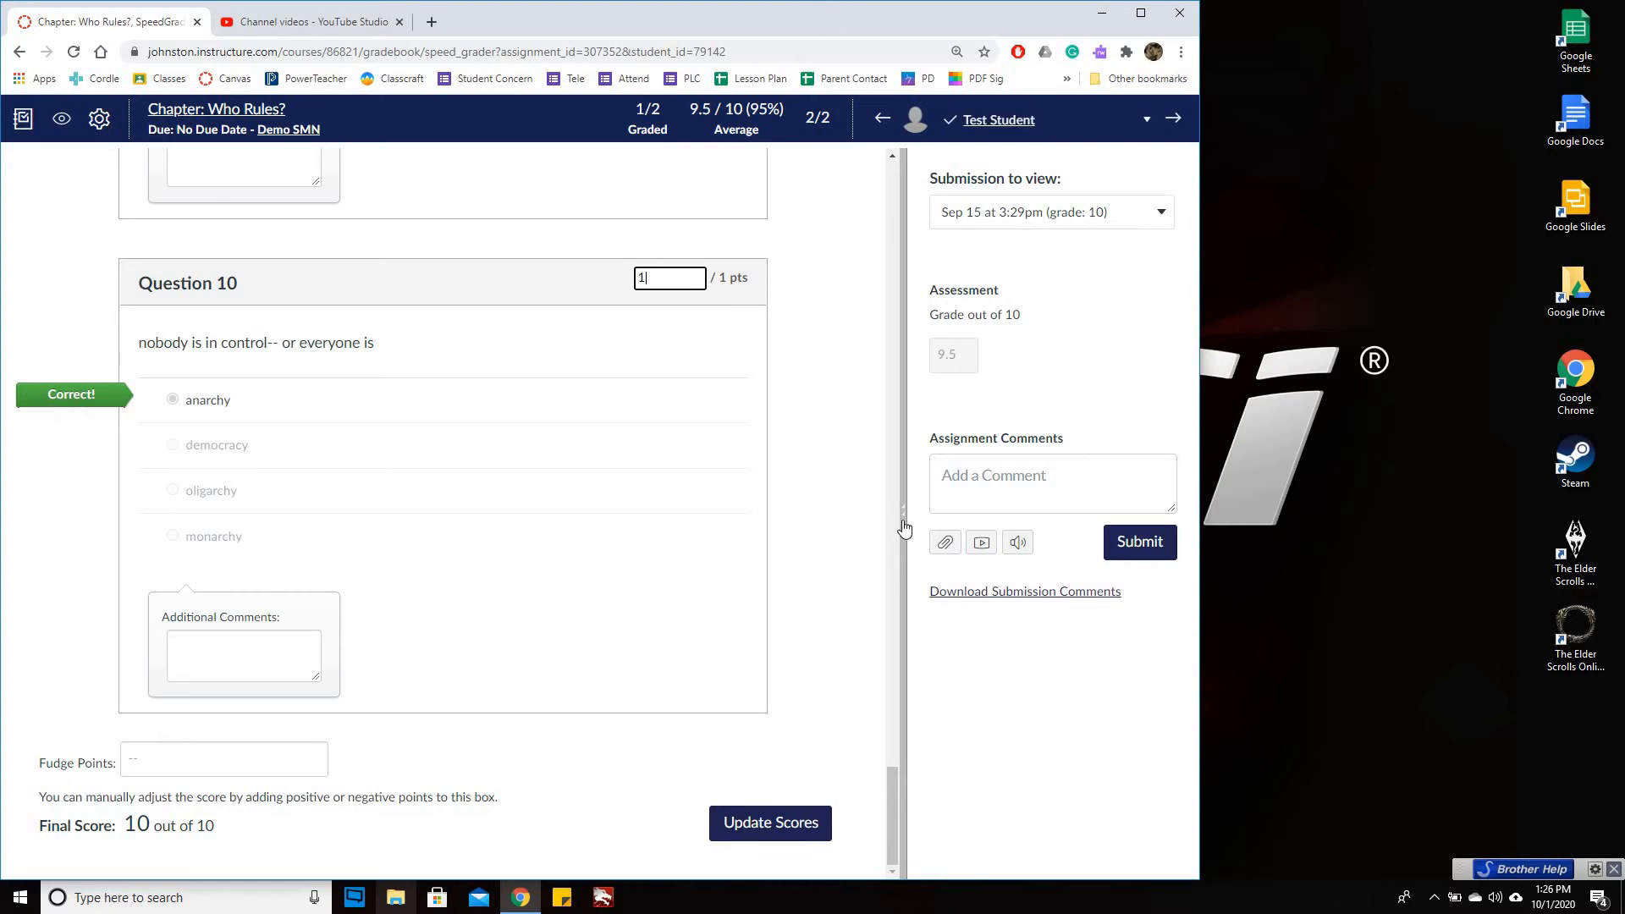
left_click(983, 334)
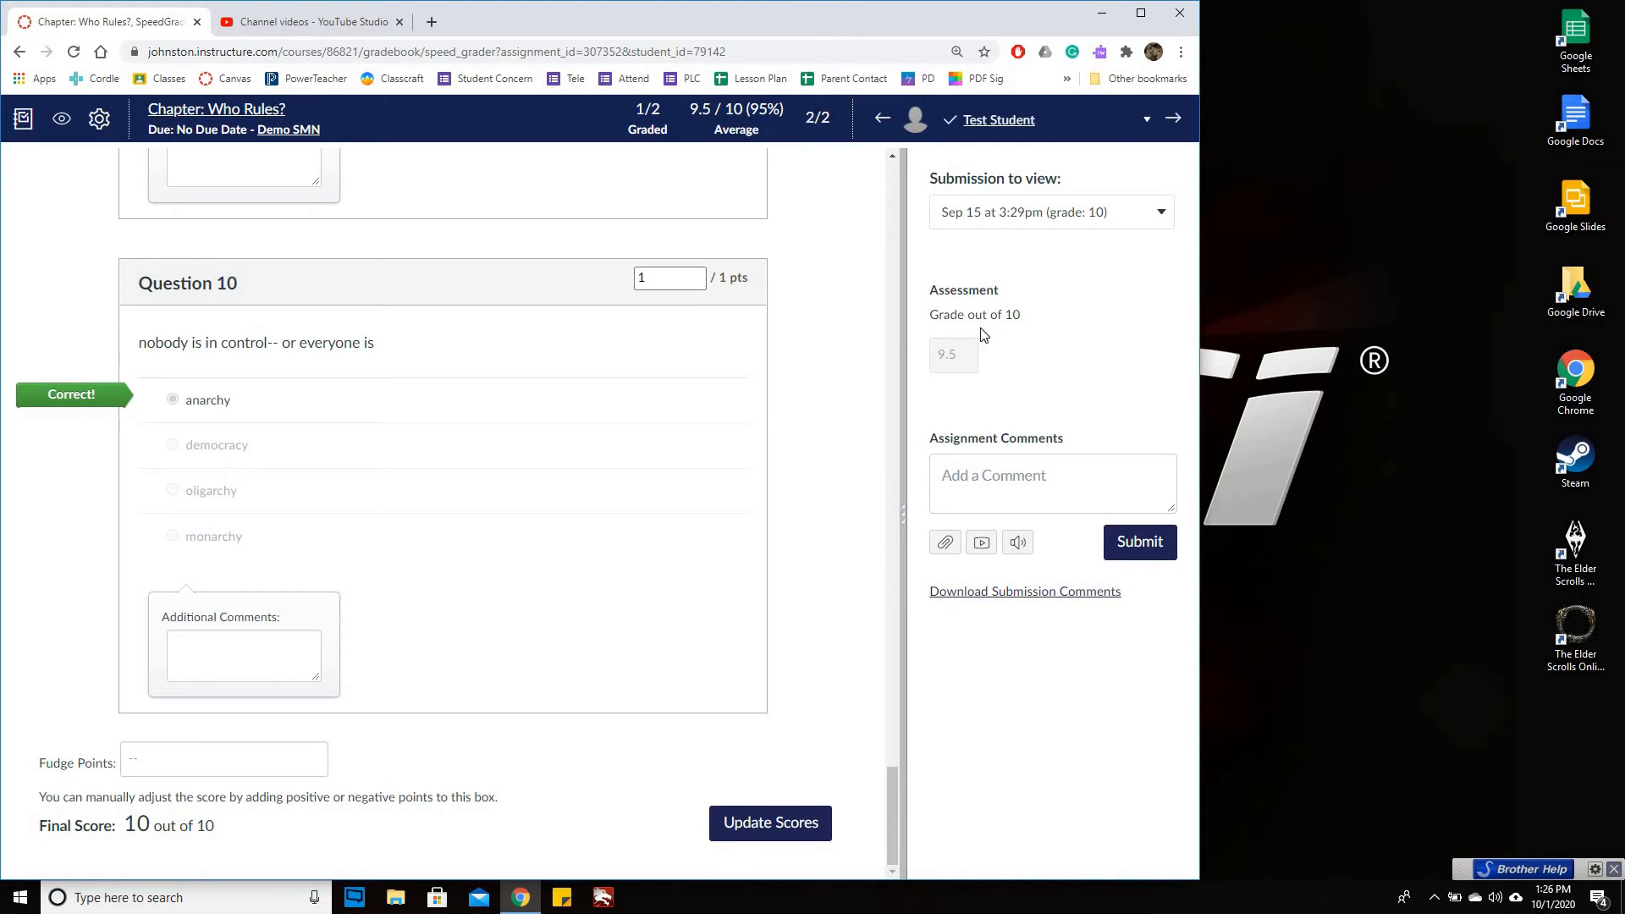
Switch to the Sep 15 at 3:28pm attempt and examine its submission note, score, duration and question results.
left_click(1030, 210)
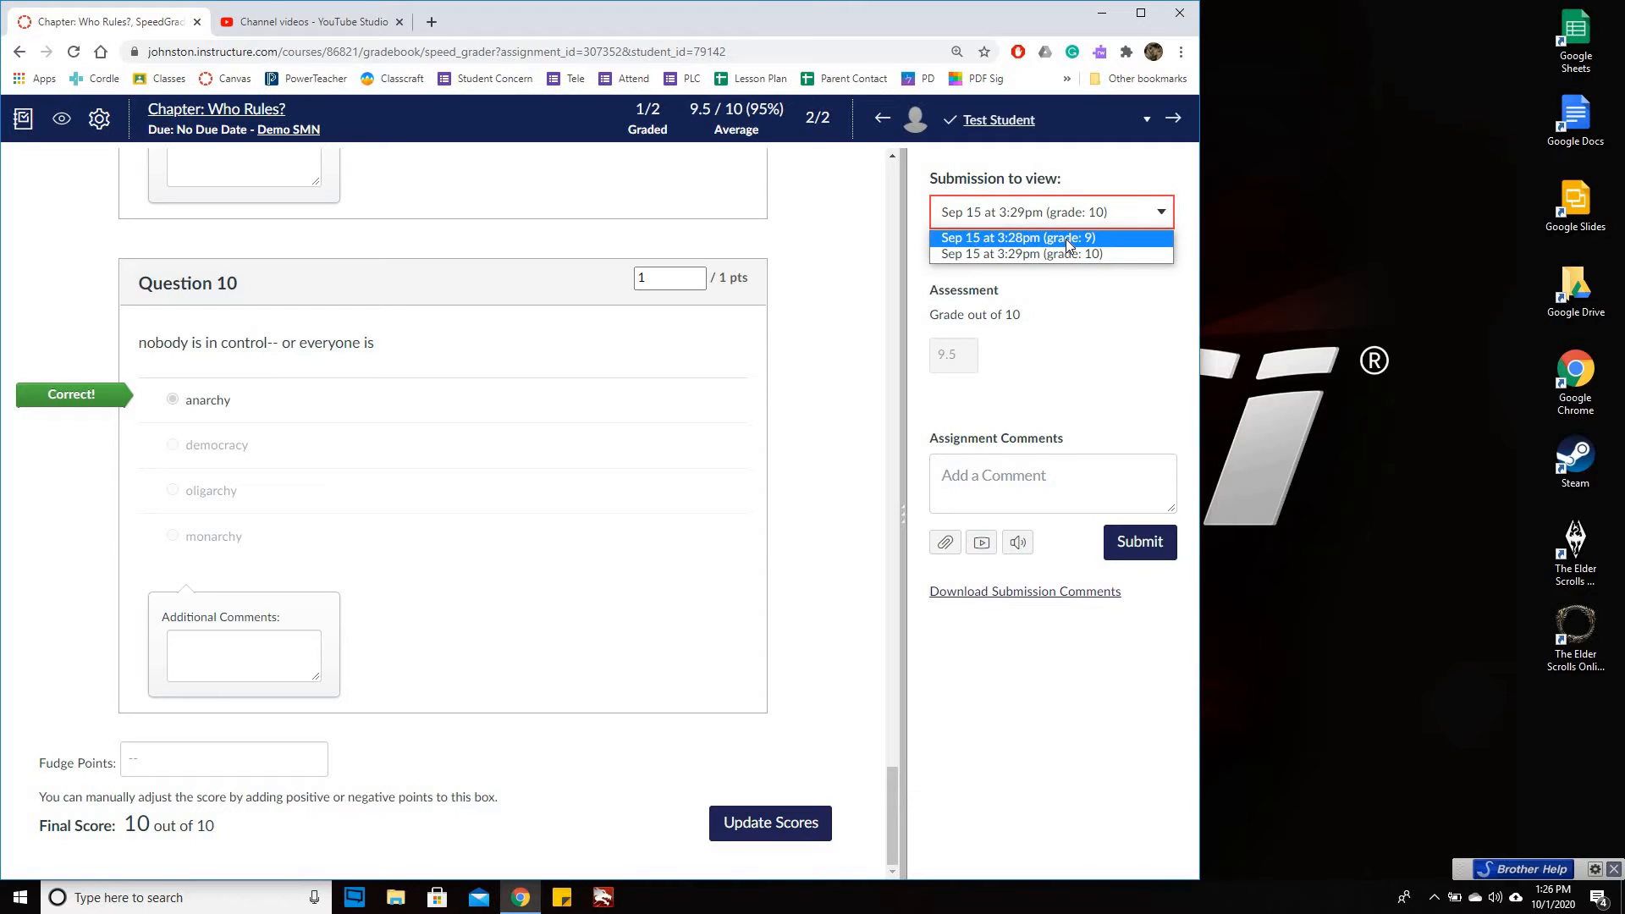
left_click(1064, 238)
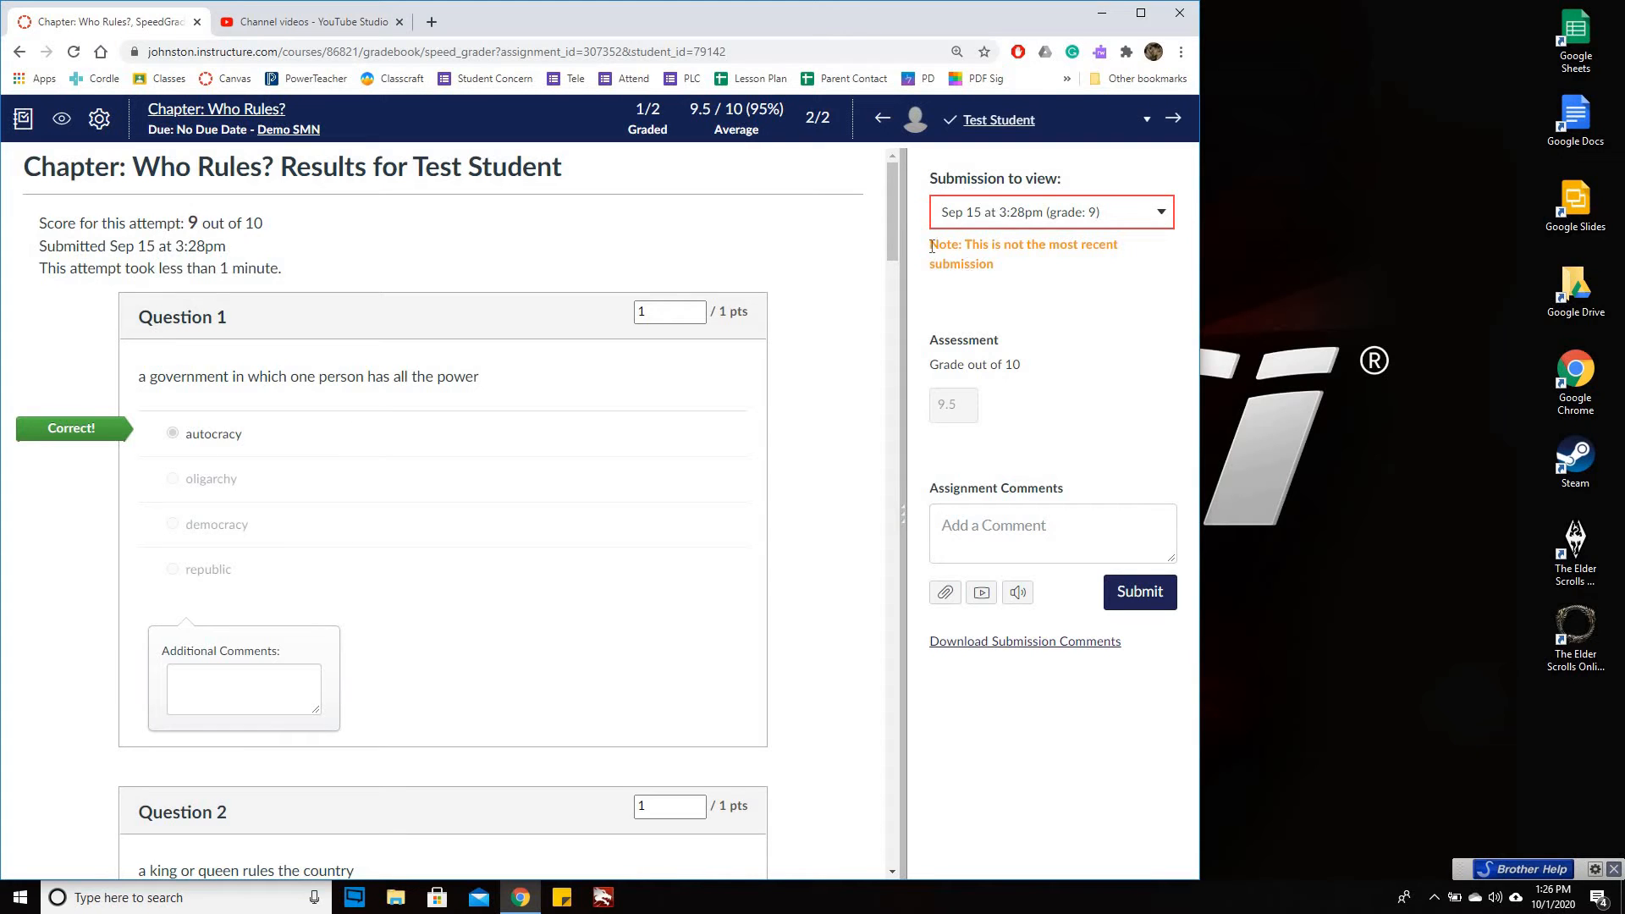
triple_click(1034, 291)
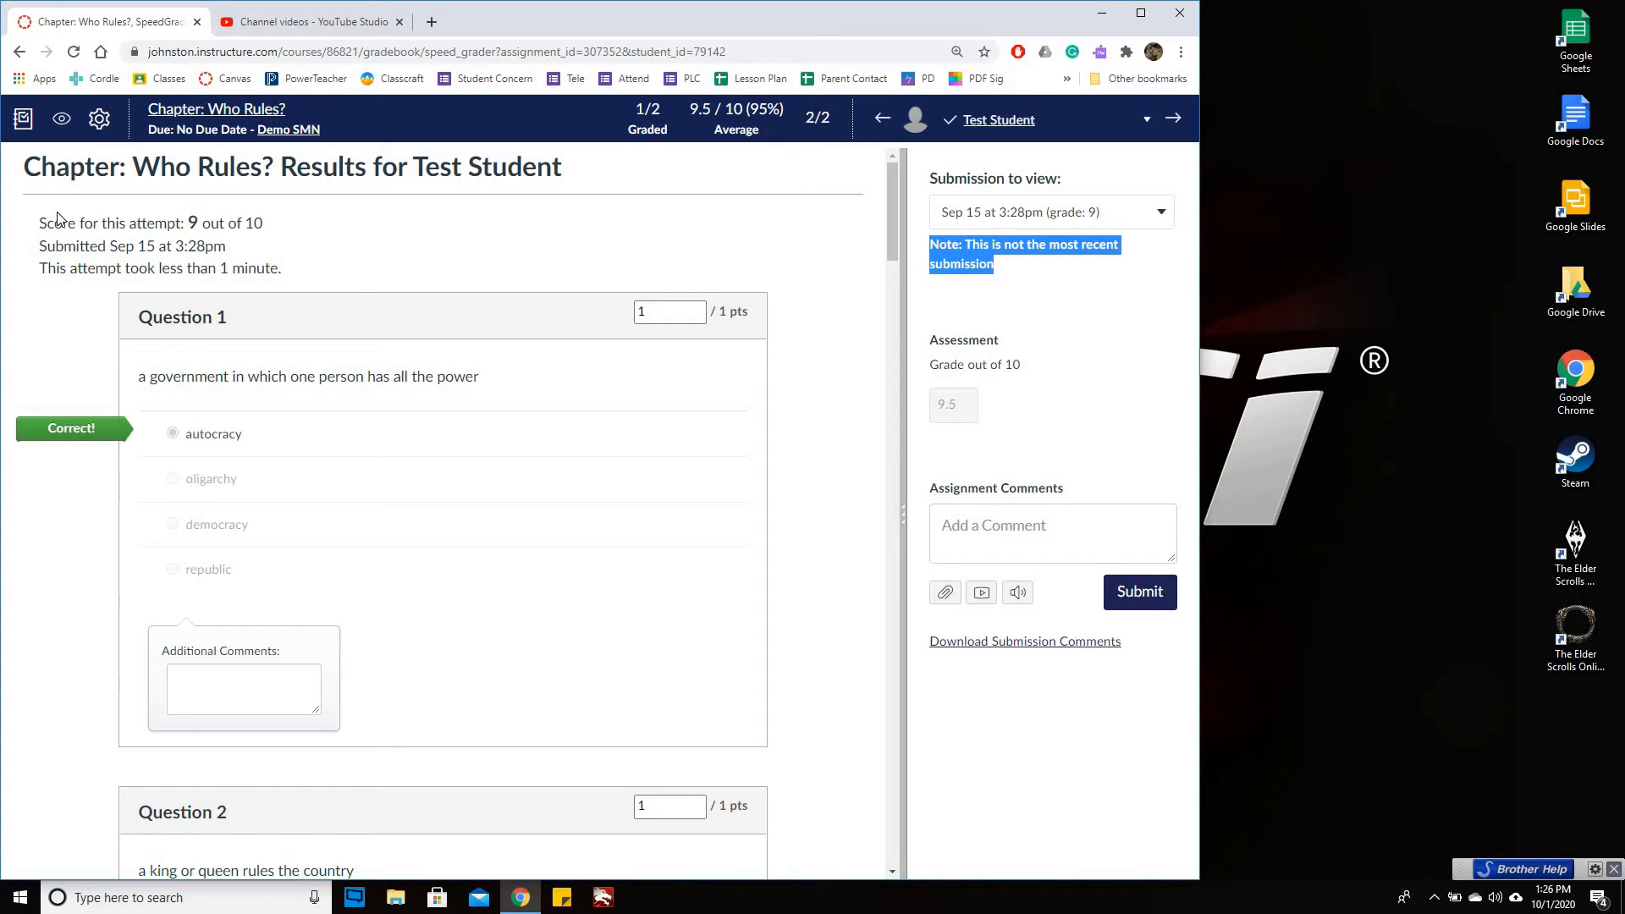
left_click_drag(67, 224, 316, 279)
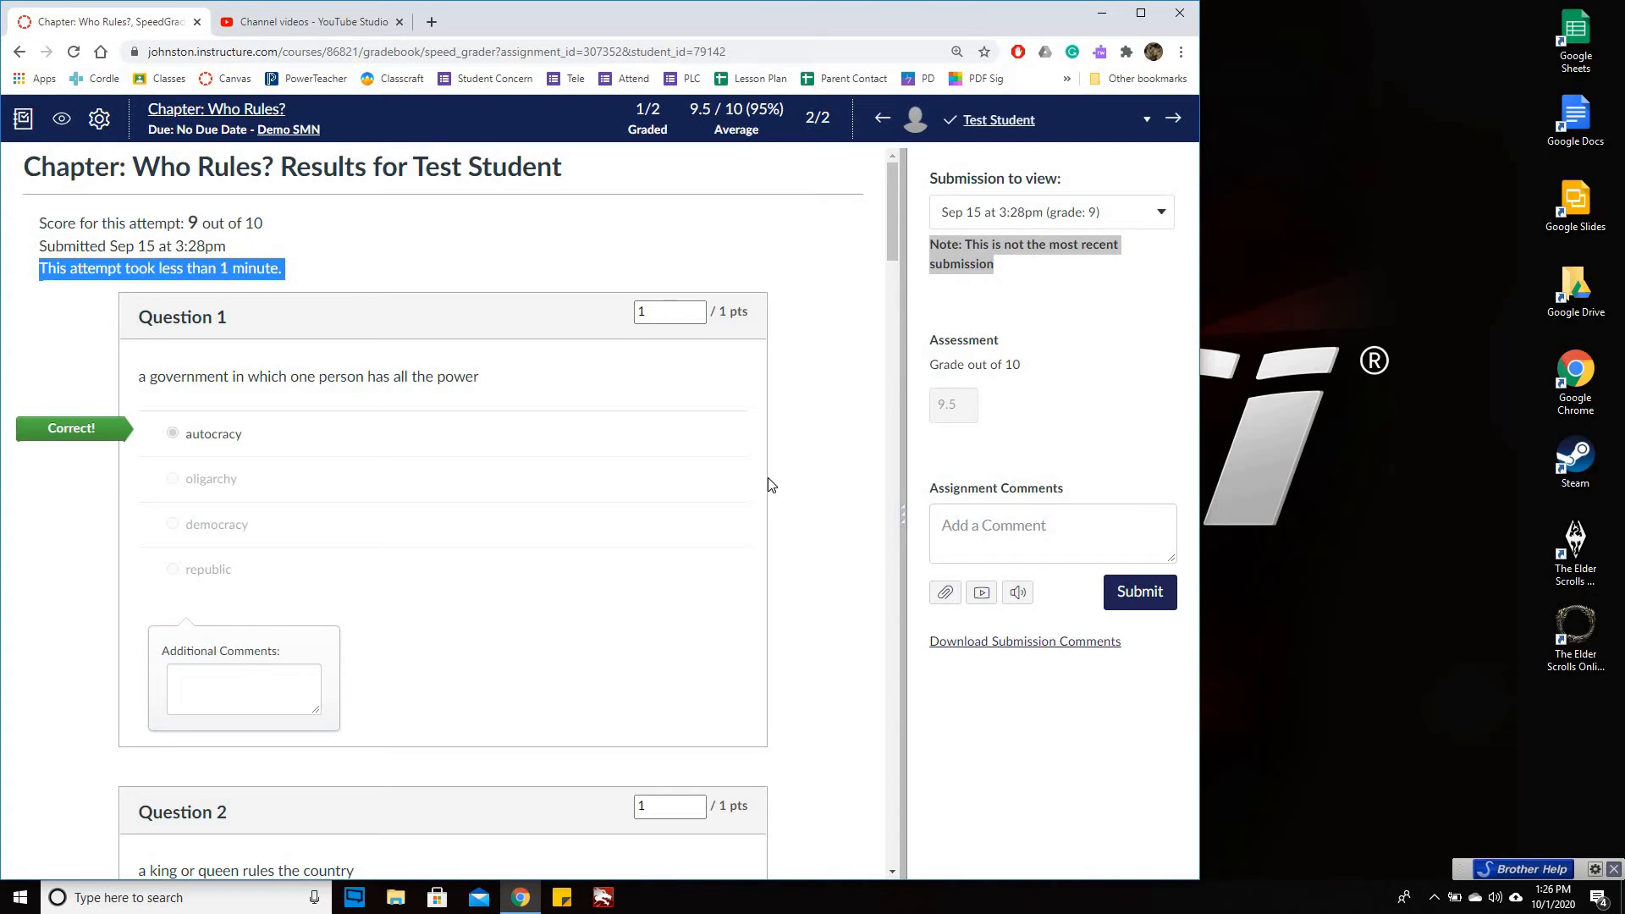
scroll(768, 479, "down", 9)
scroll(766, 488, "down", 20)
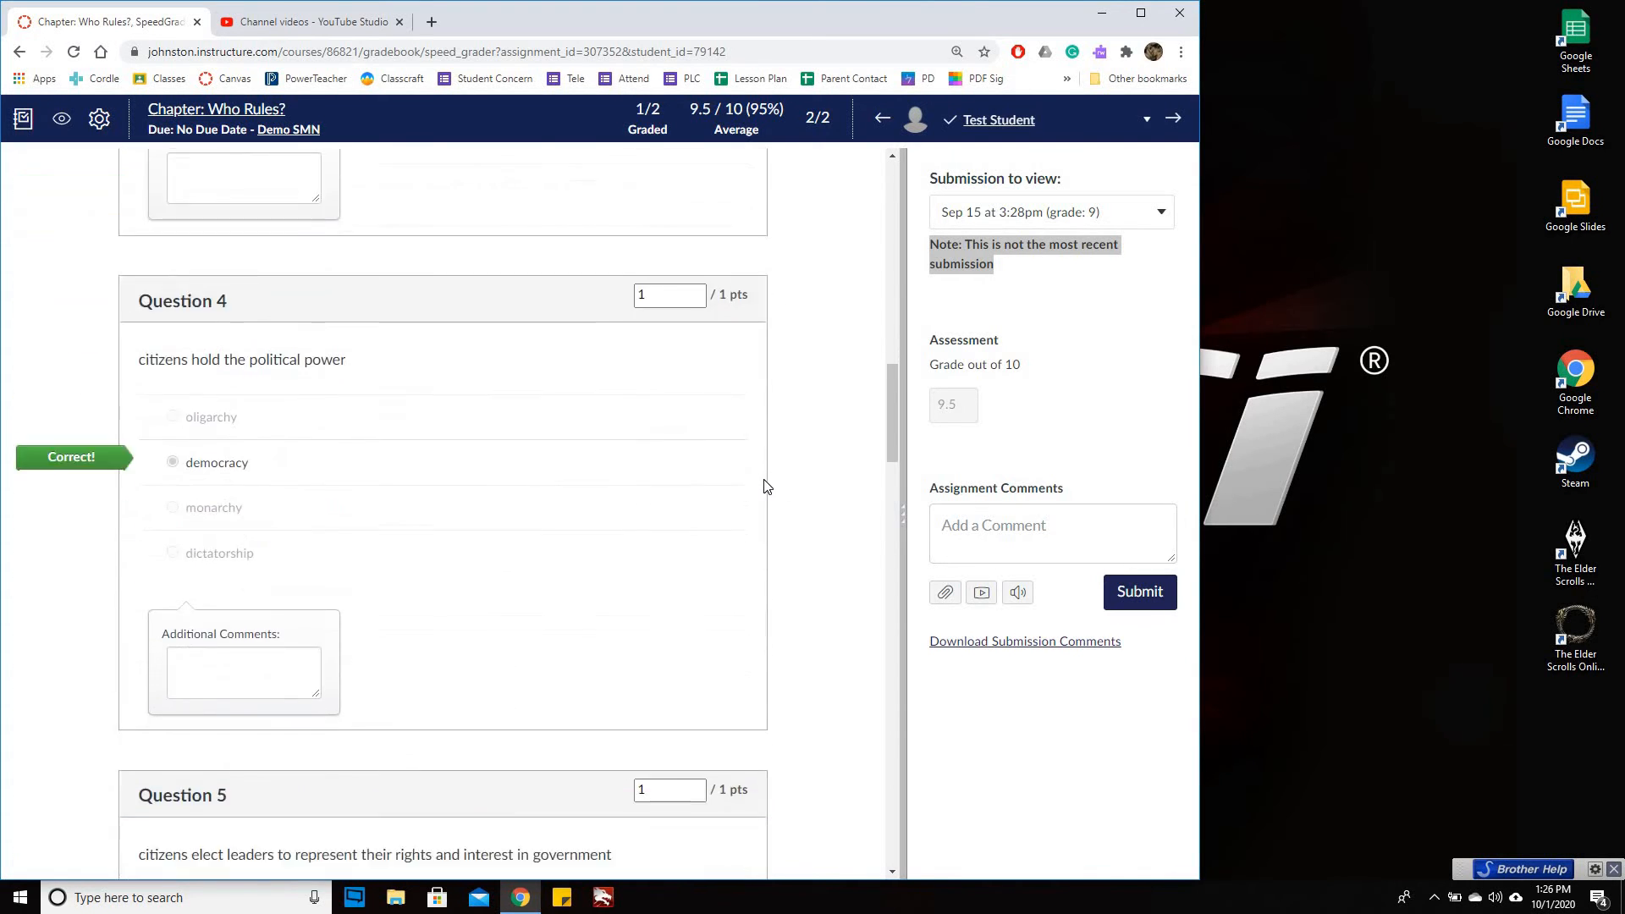
scroll(771, 478, "down", 2)
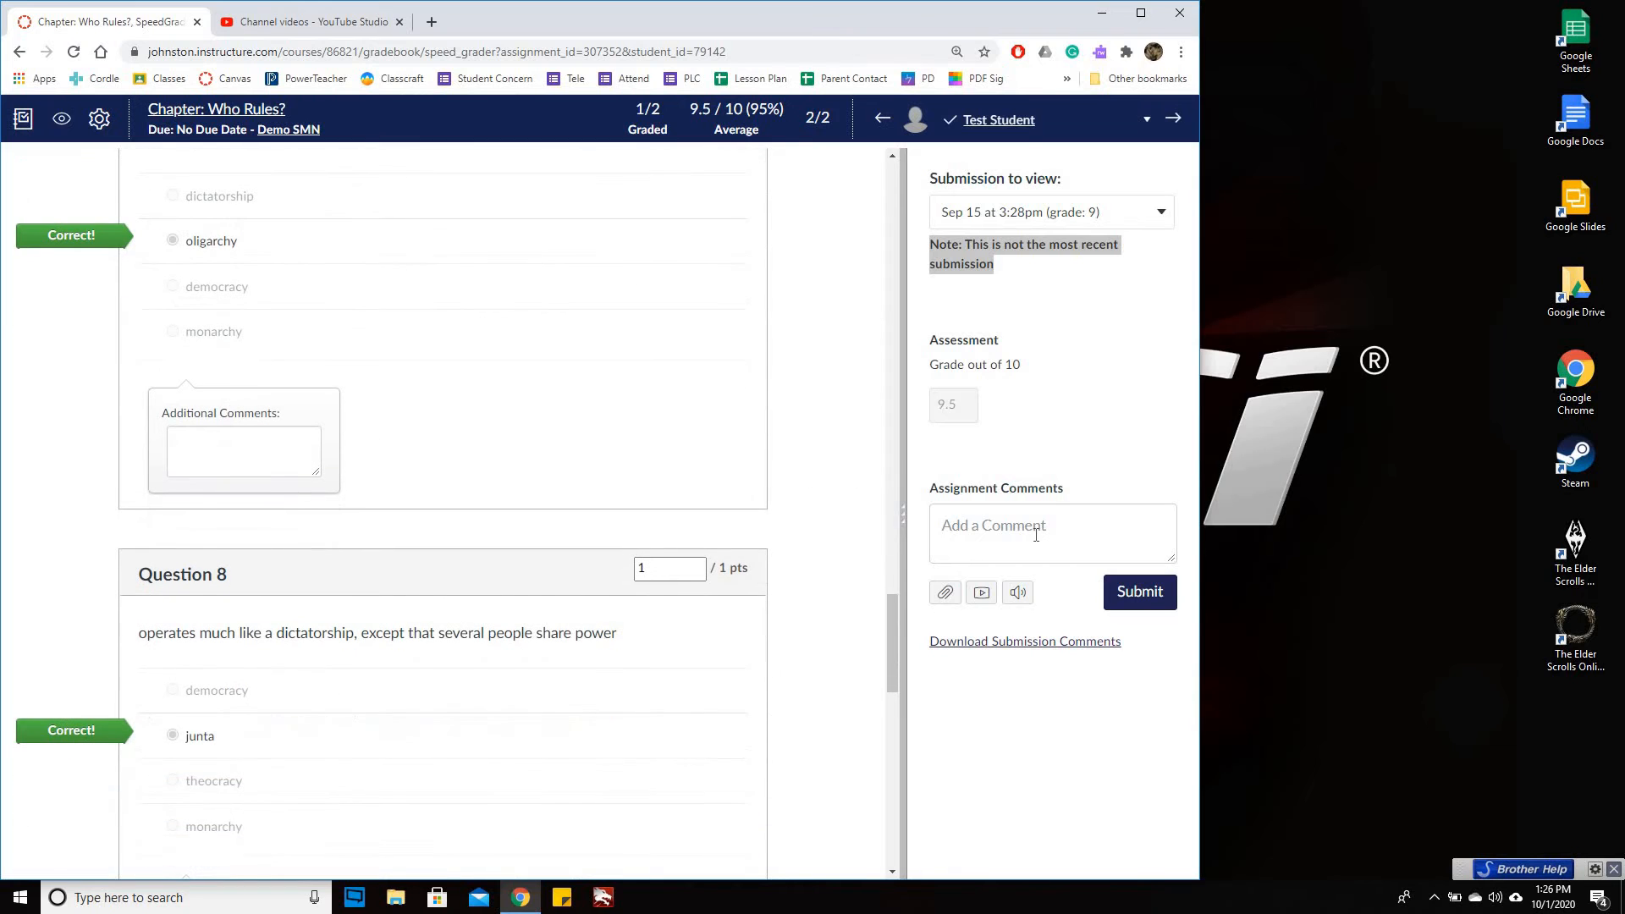
Submit the assignment comment "Many run on sentences. No spaces after periods. Check your grammar." for Test Student.
left_click(1033, 535)
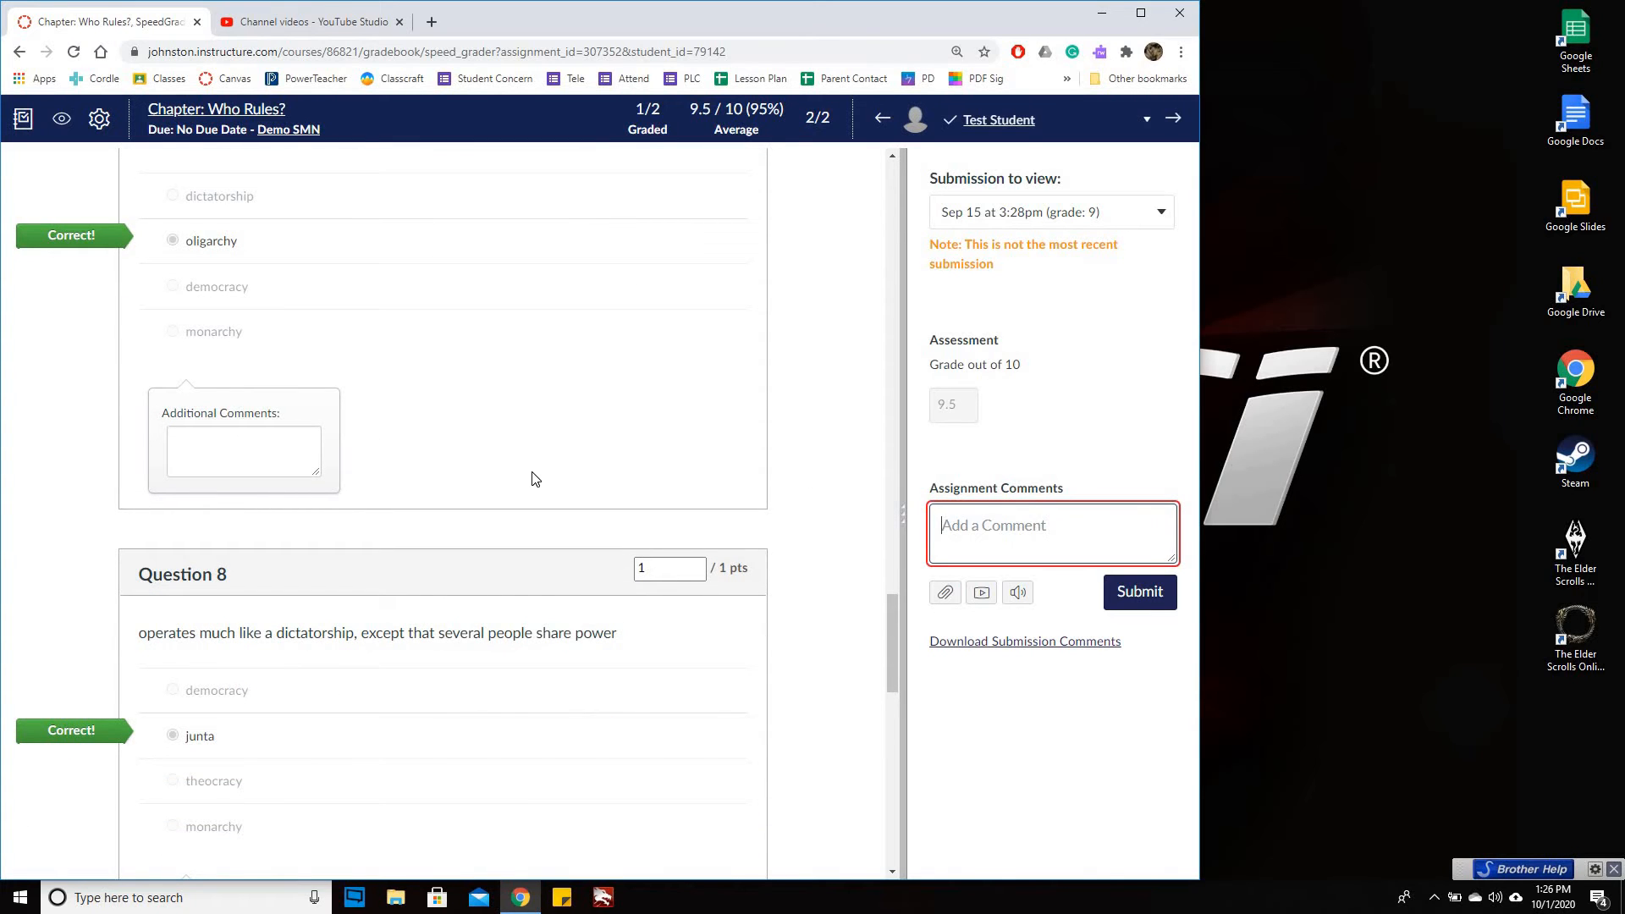
scroll(533, 473, "up", 9)
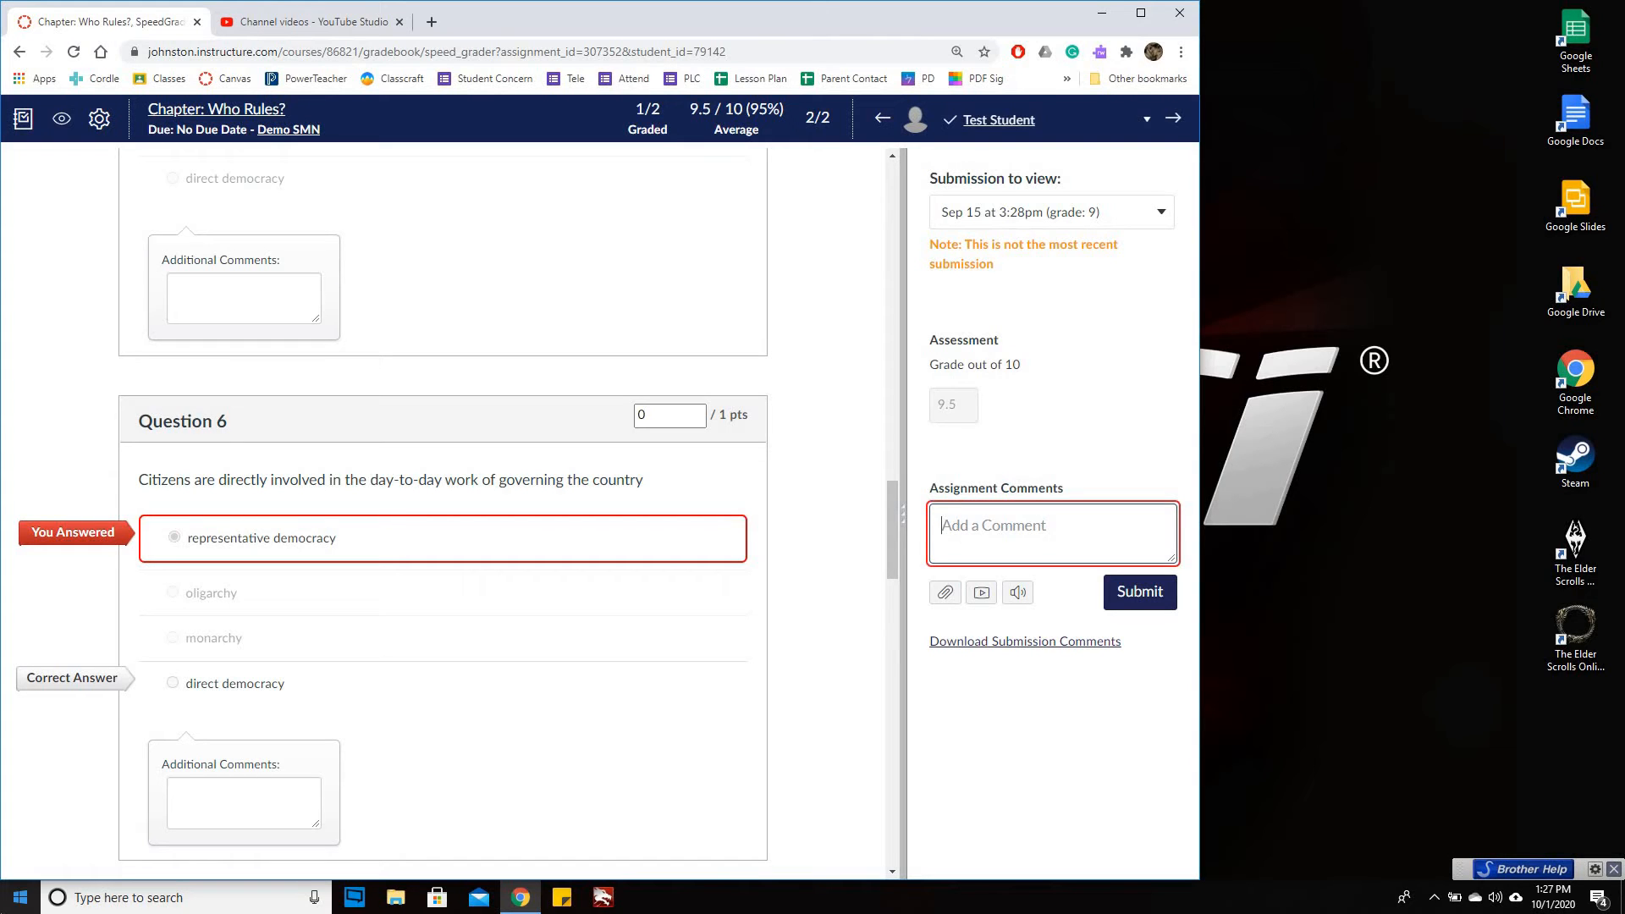
type("many run on sentences. No spaces after periods. Check your")
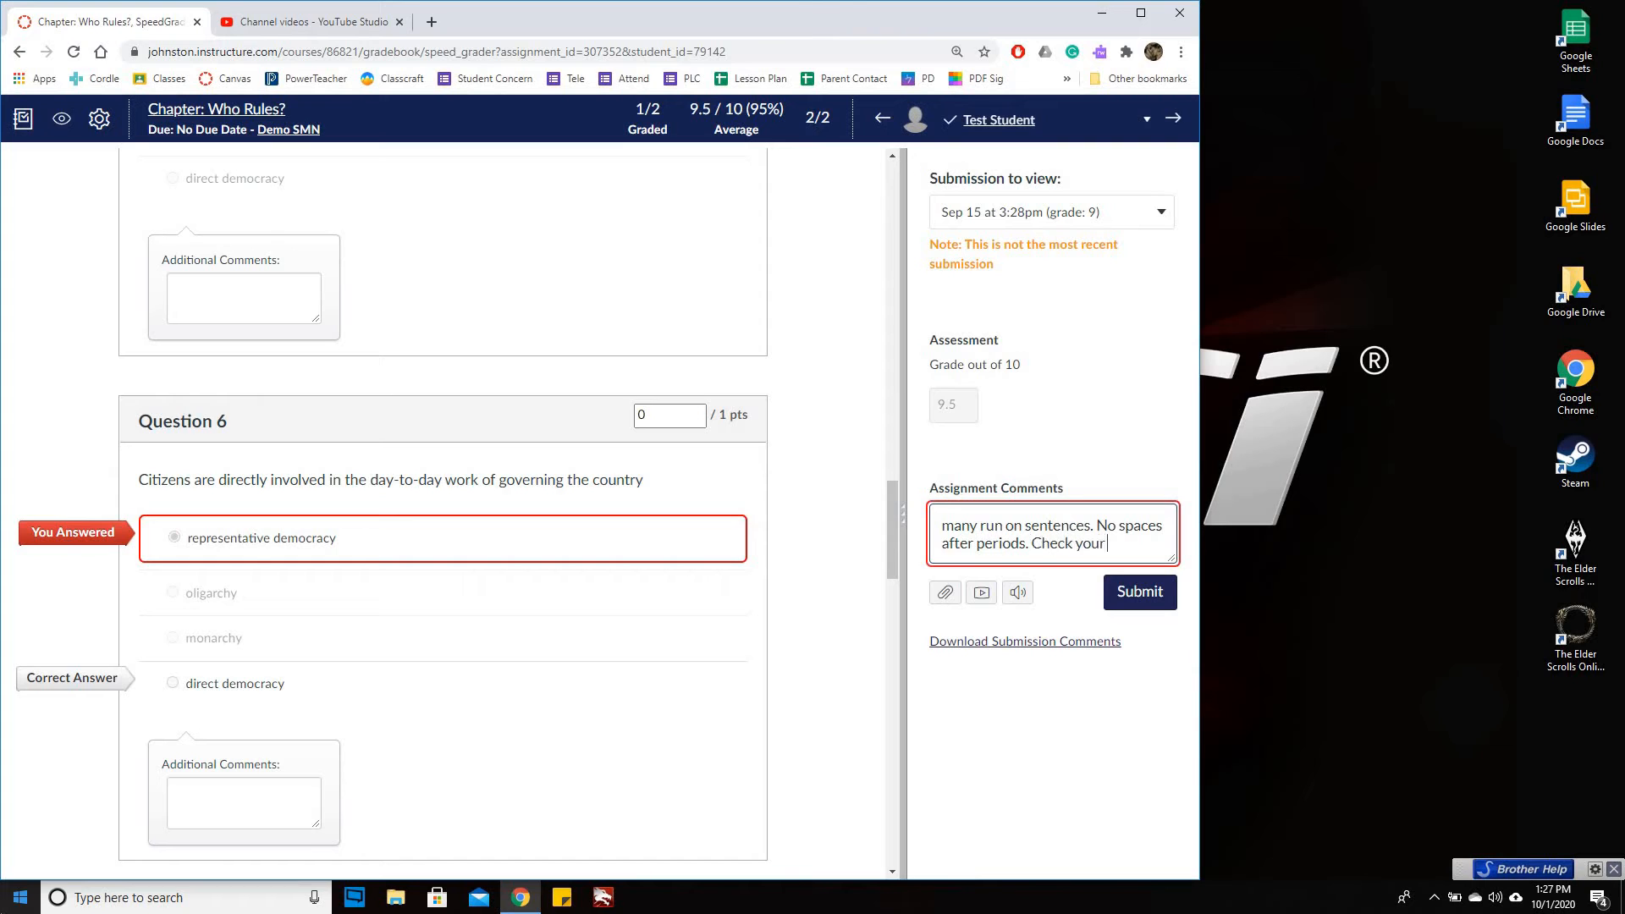
type("mmar.")
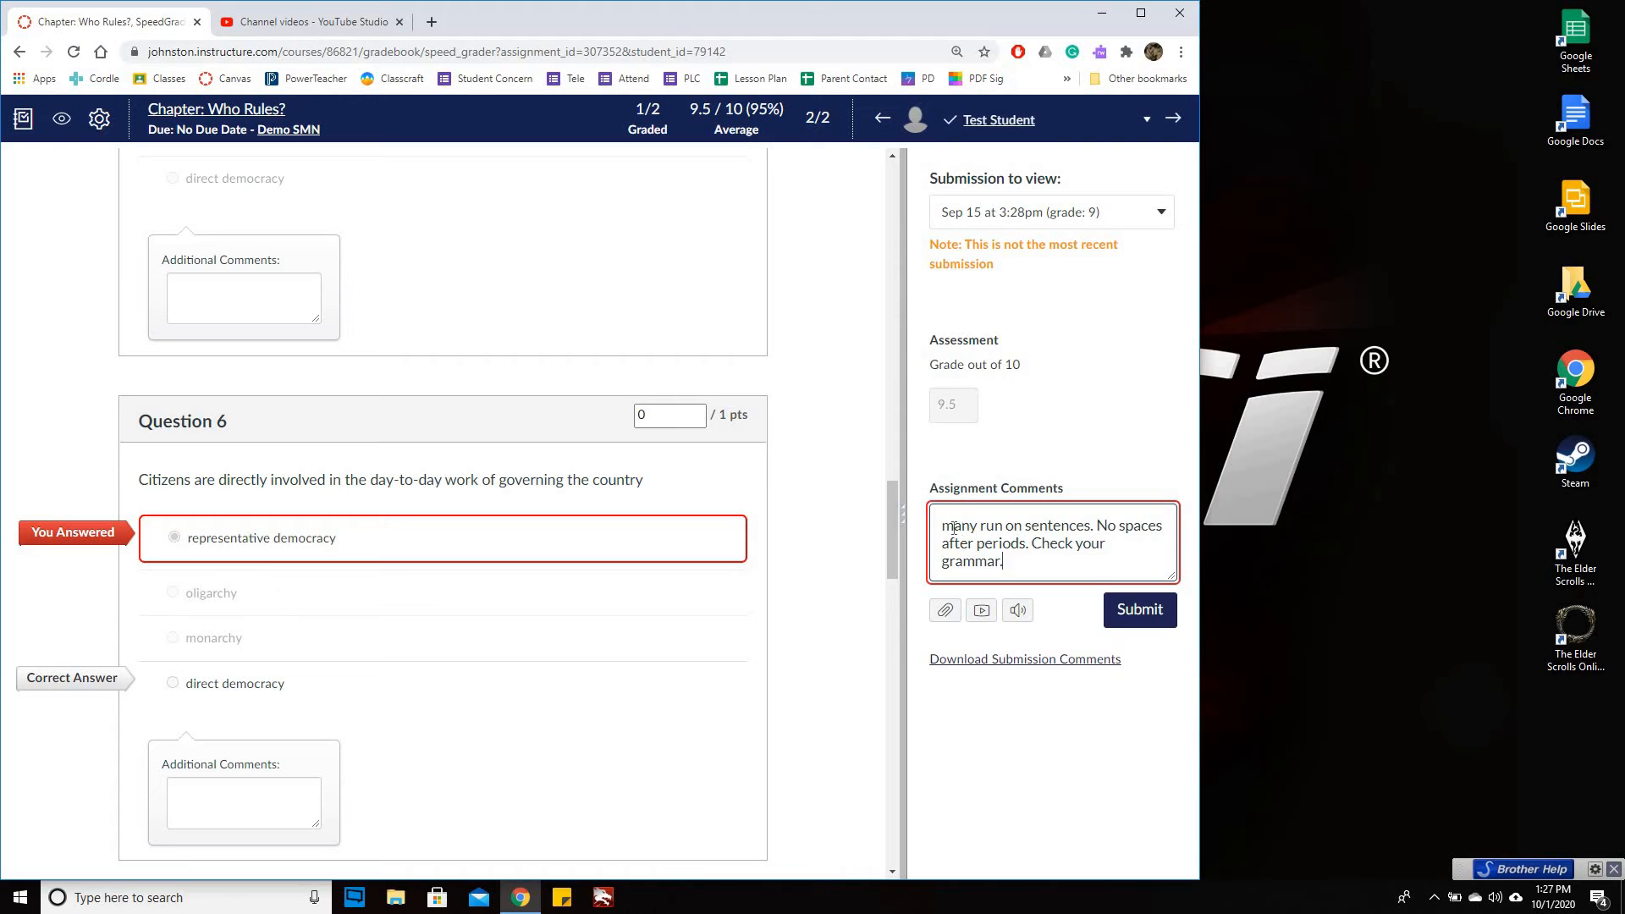
key("ctrl+Home")
key("Delete")
type("M")
left_click(227, 159)
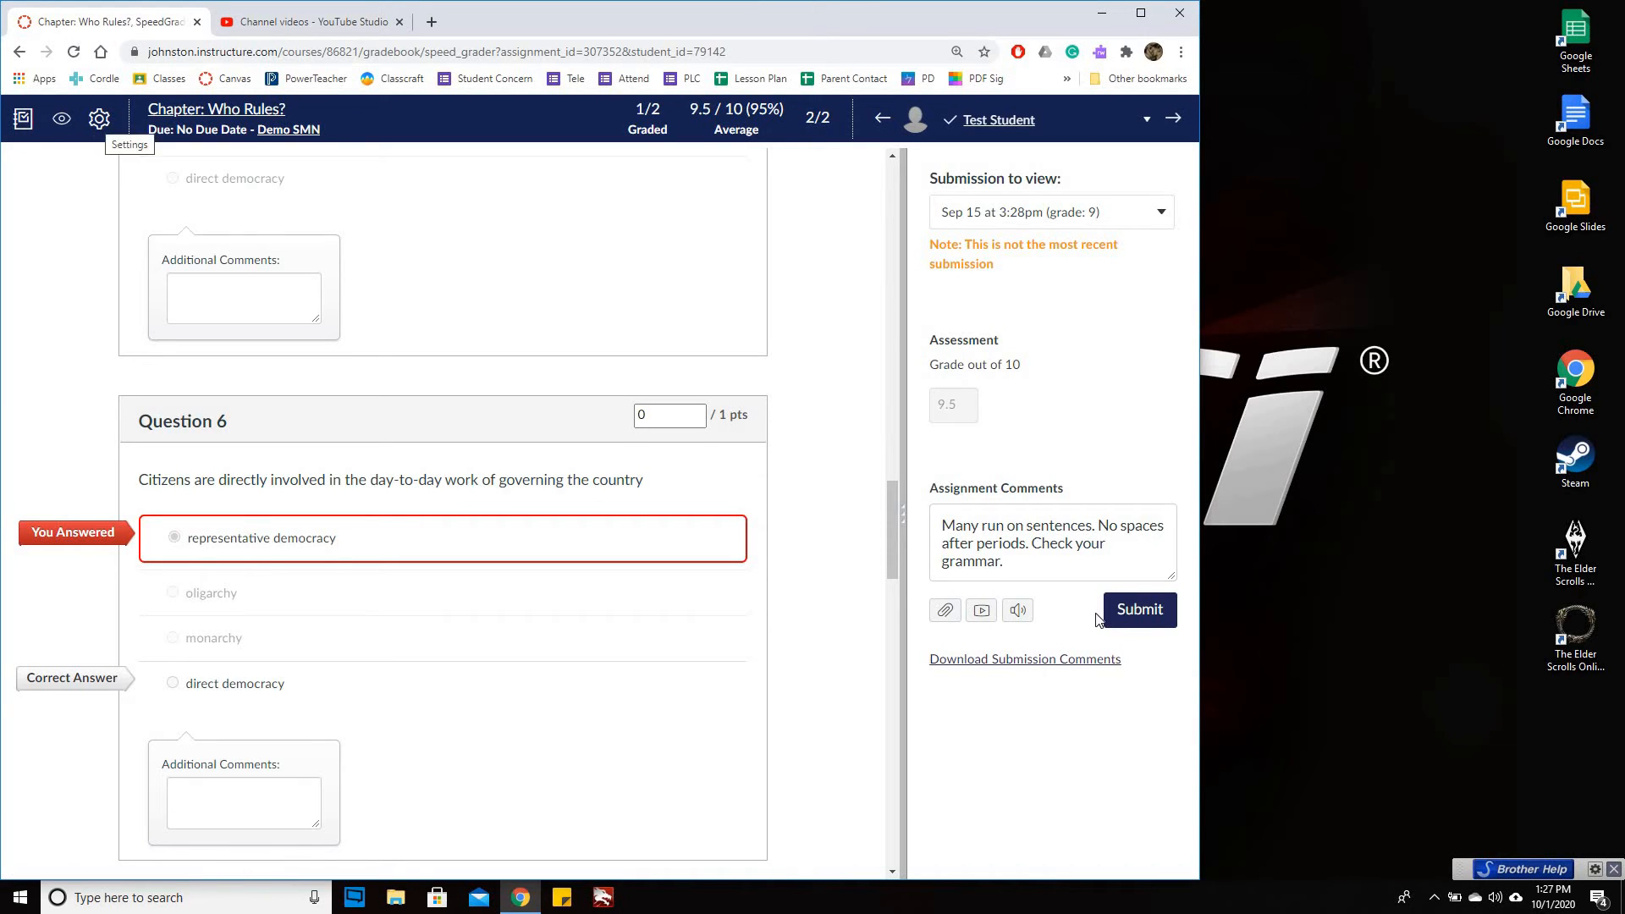
left_click(1132, 609)
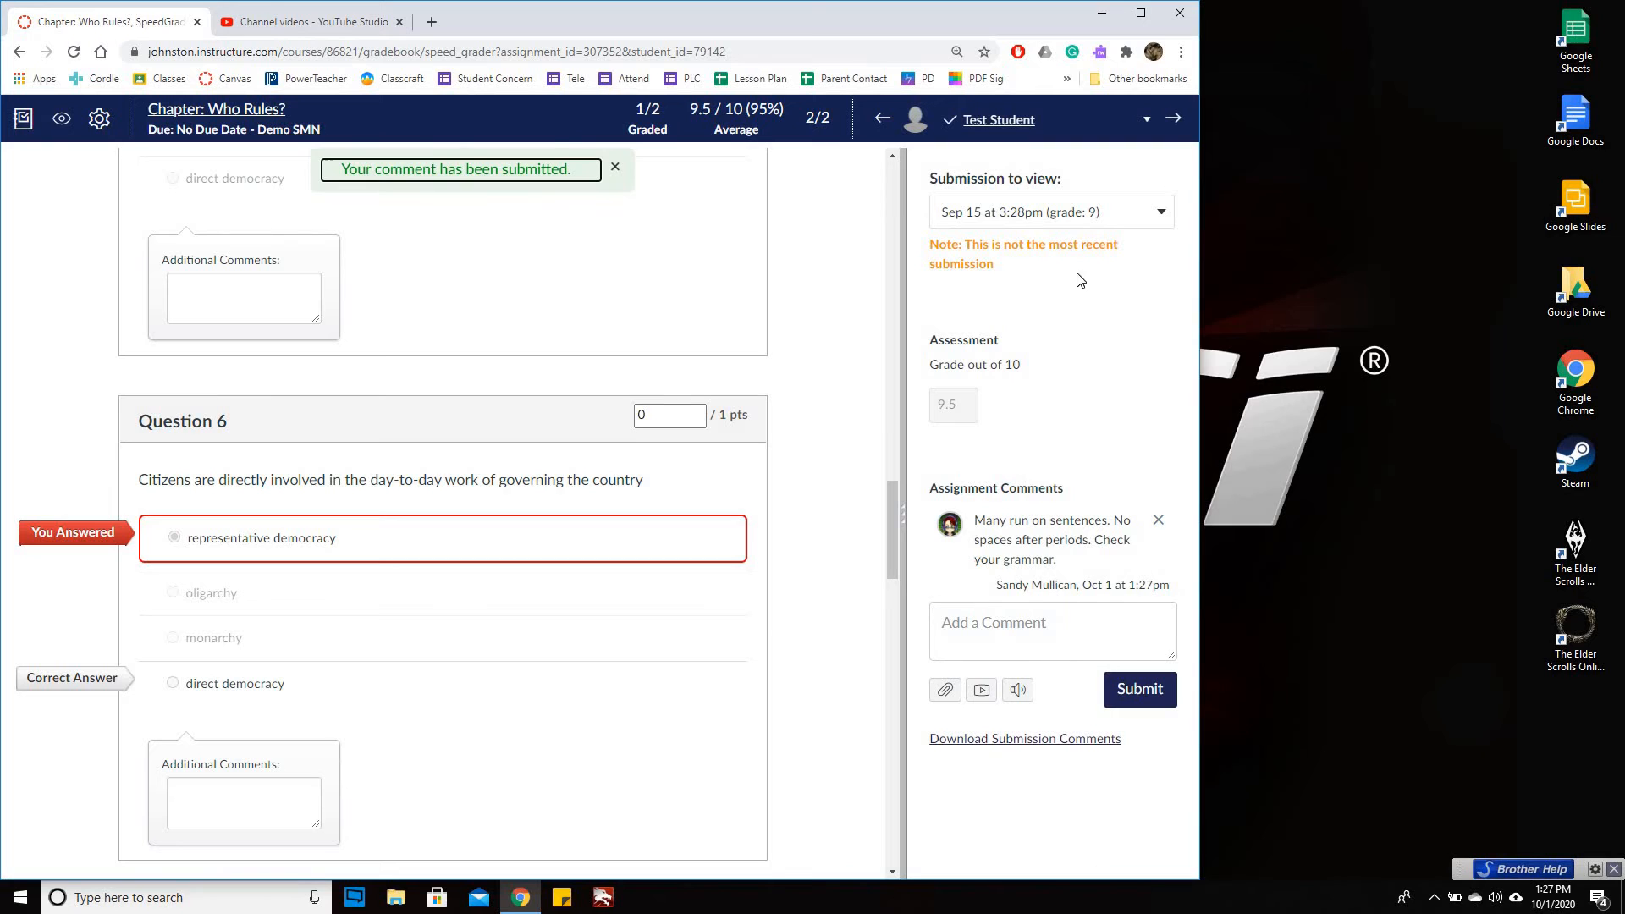
Return to the gradebook, open the "Project: Push/Pull Factors" assignment and publish it.
left_click(23, 119)
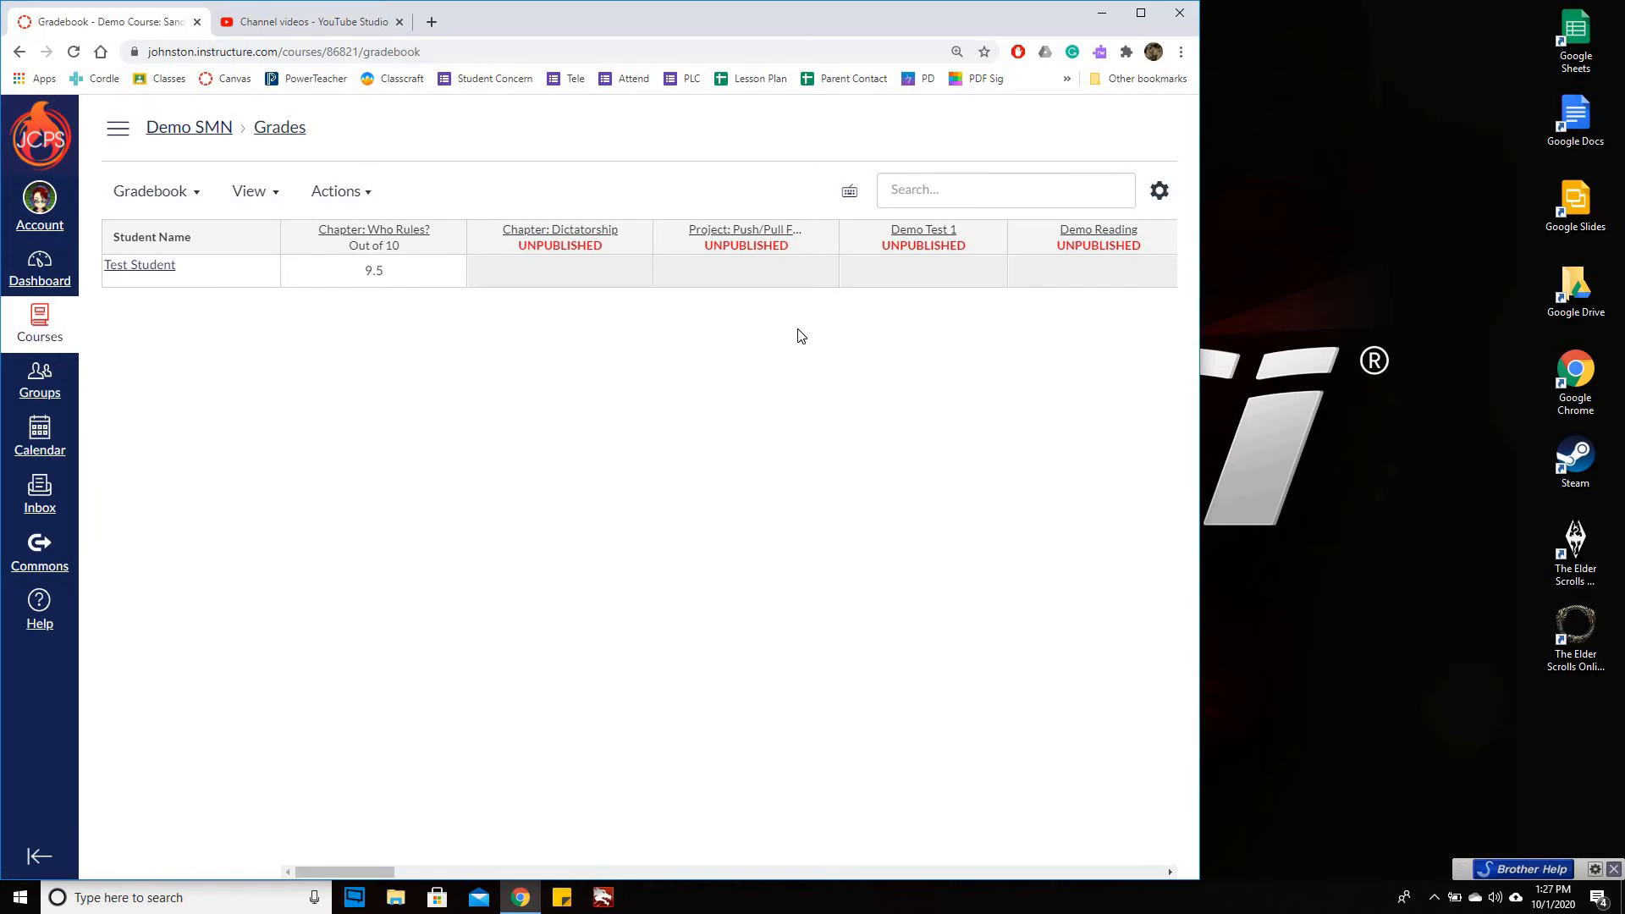
left_click(744, 230)
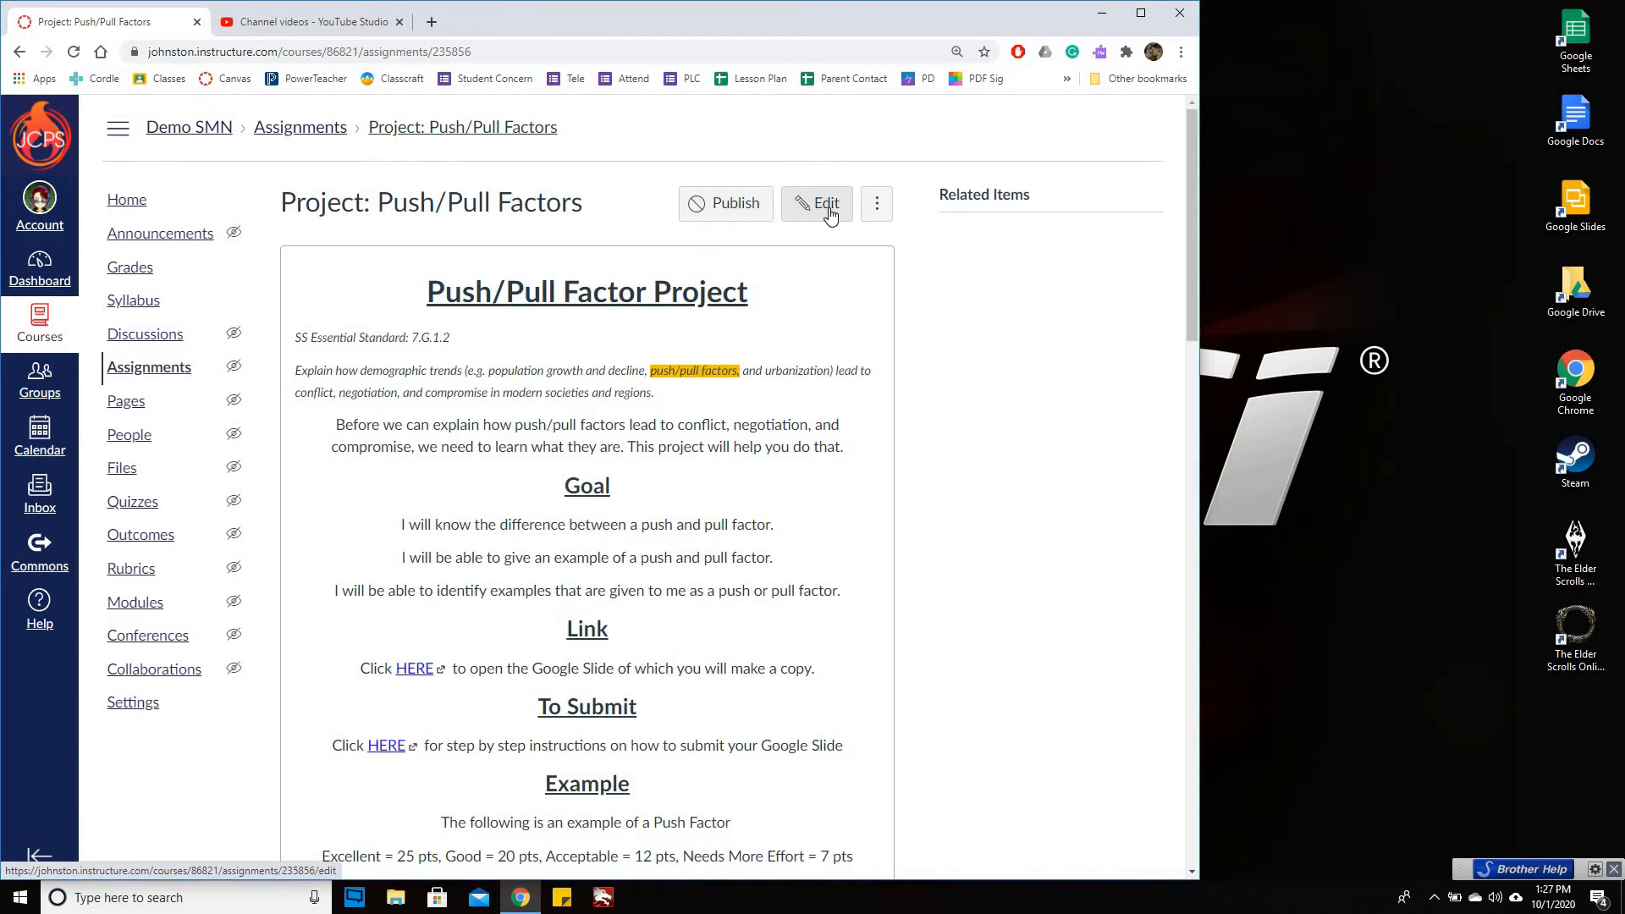
left_click(876, 208)
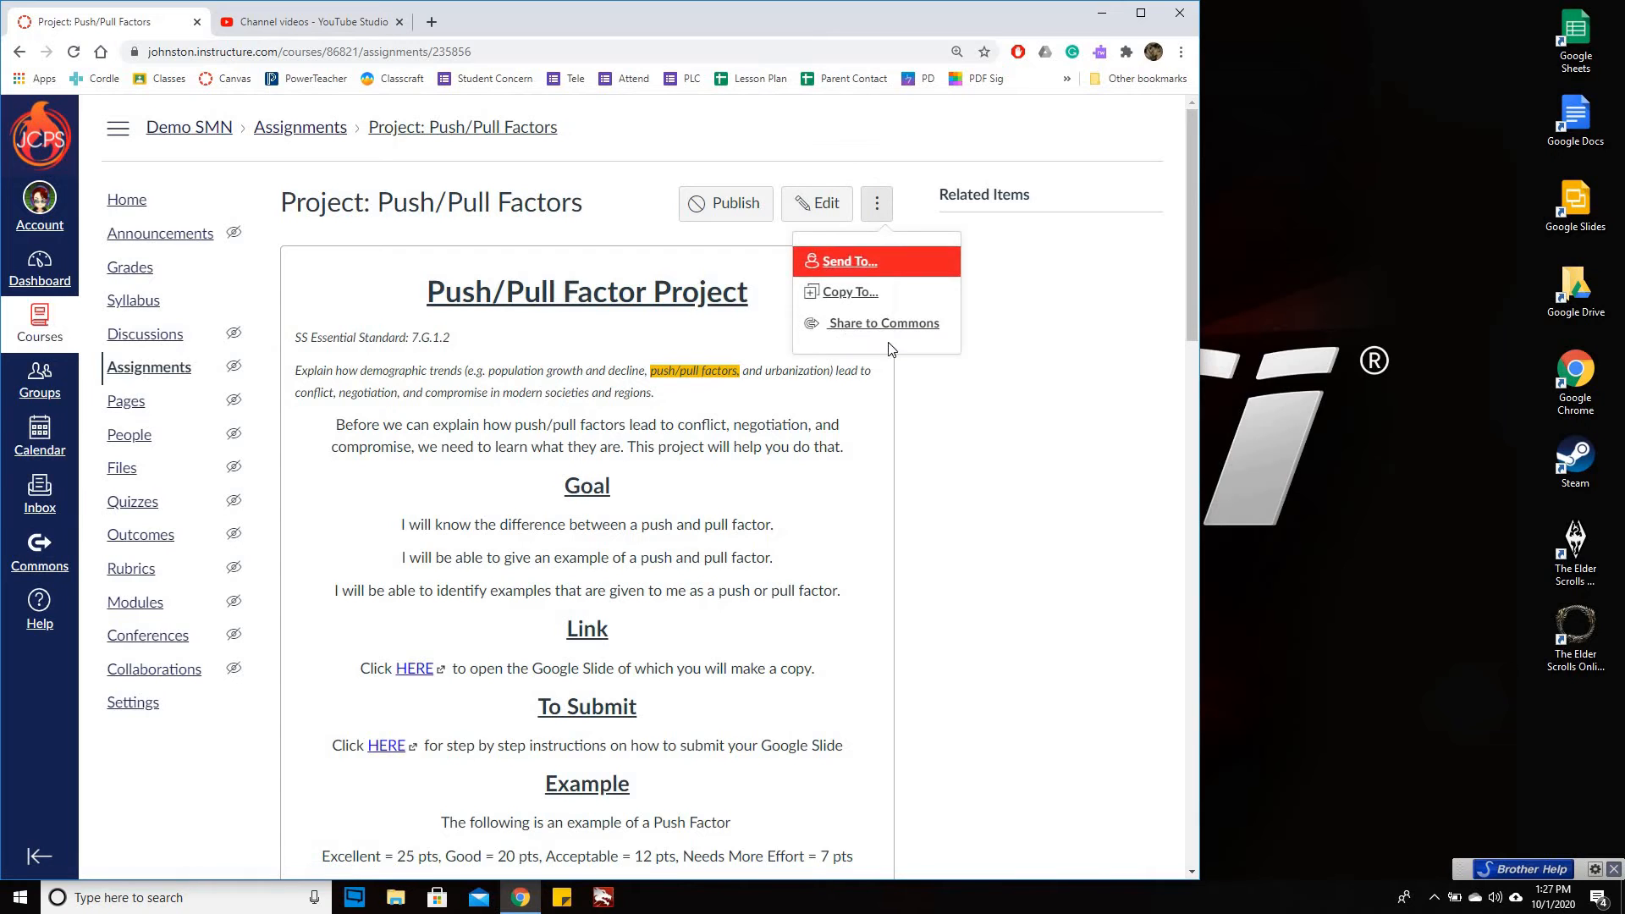
left_click(814, 155)
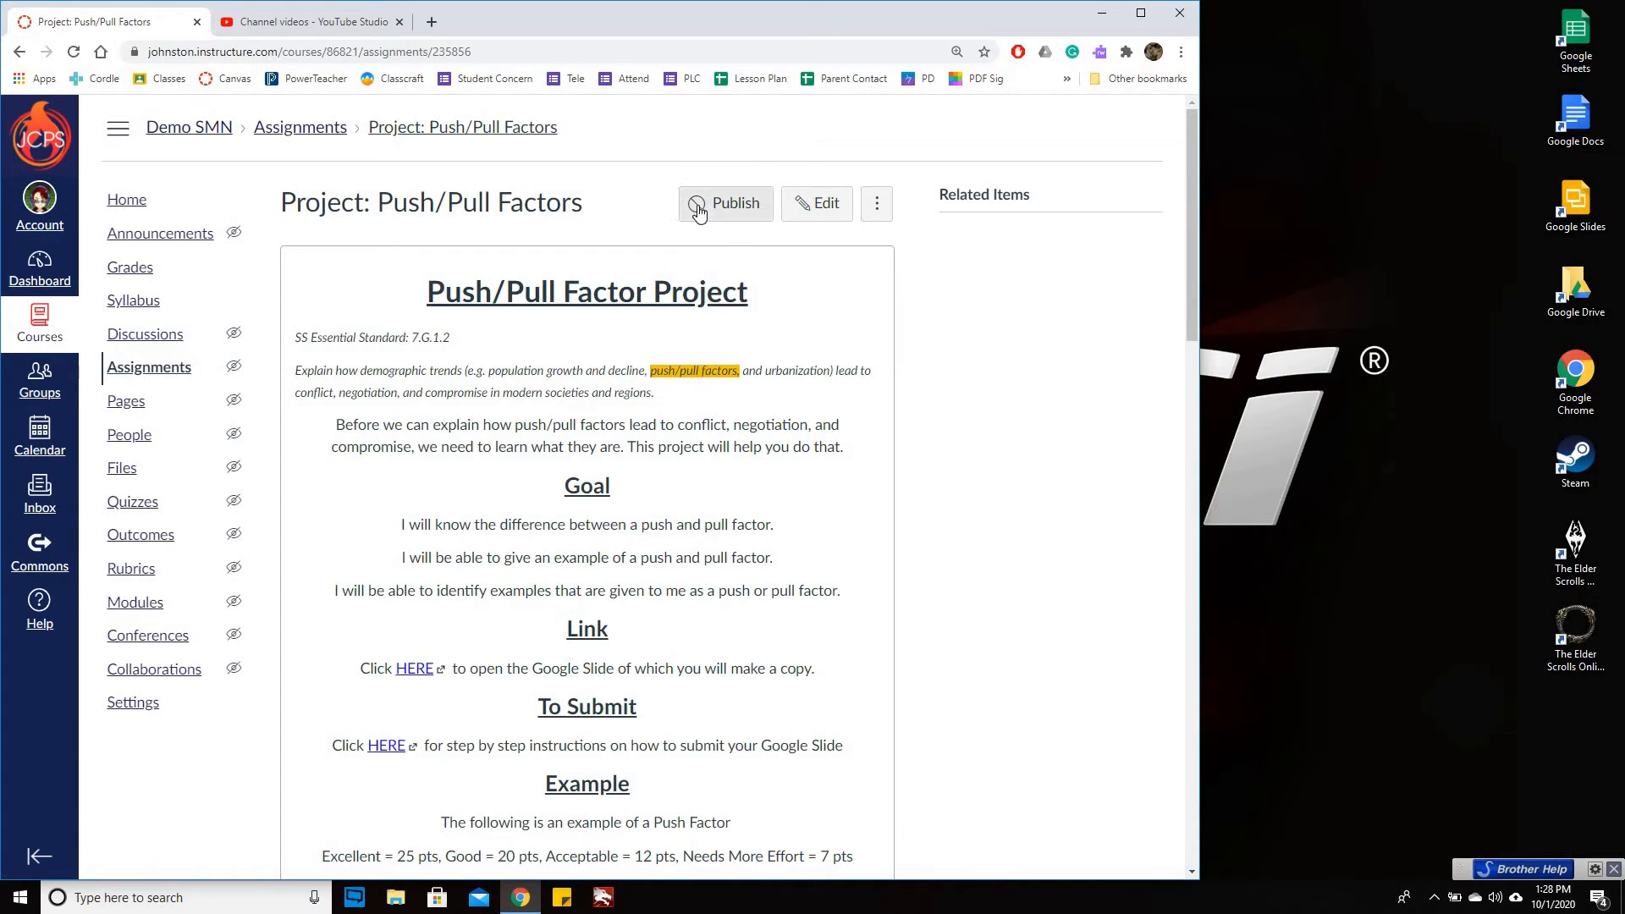
left_click(697, 212)
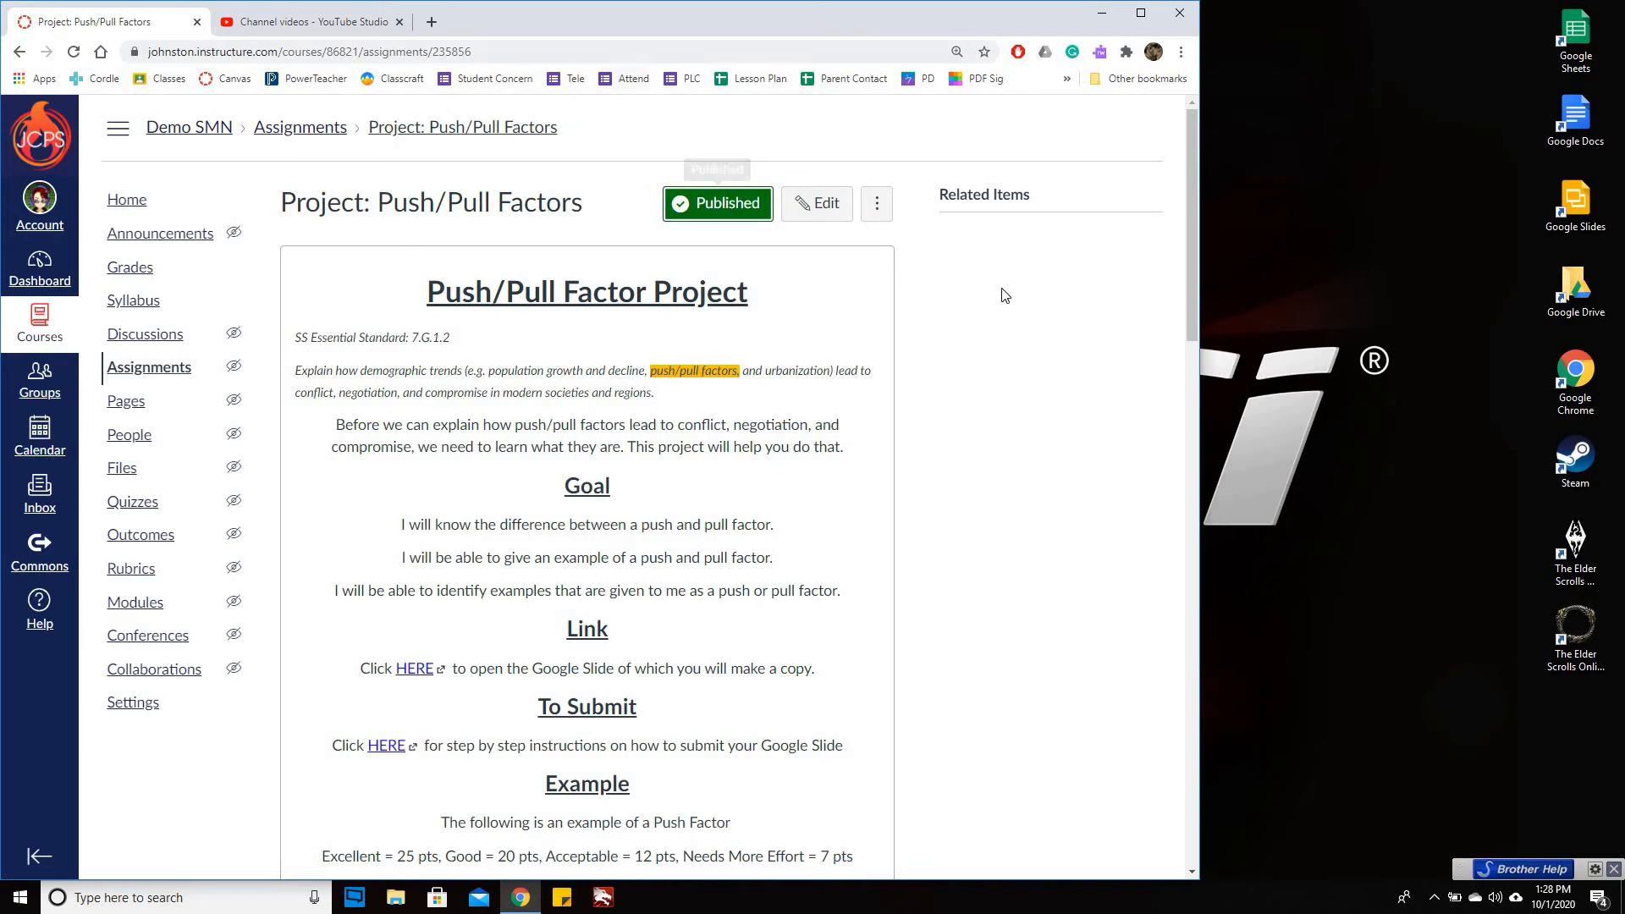
Go back to the course grades and open Test Student's "Project: Push/Pull Factors" entry in SpeedGrader.
left_click(125, 201)
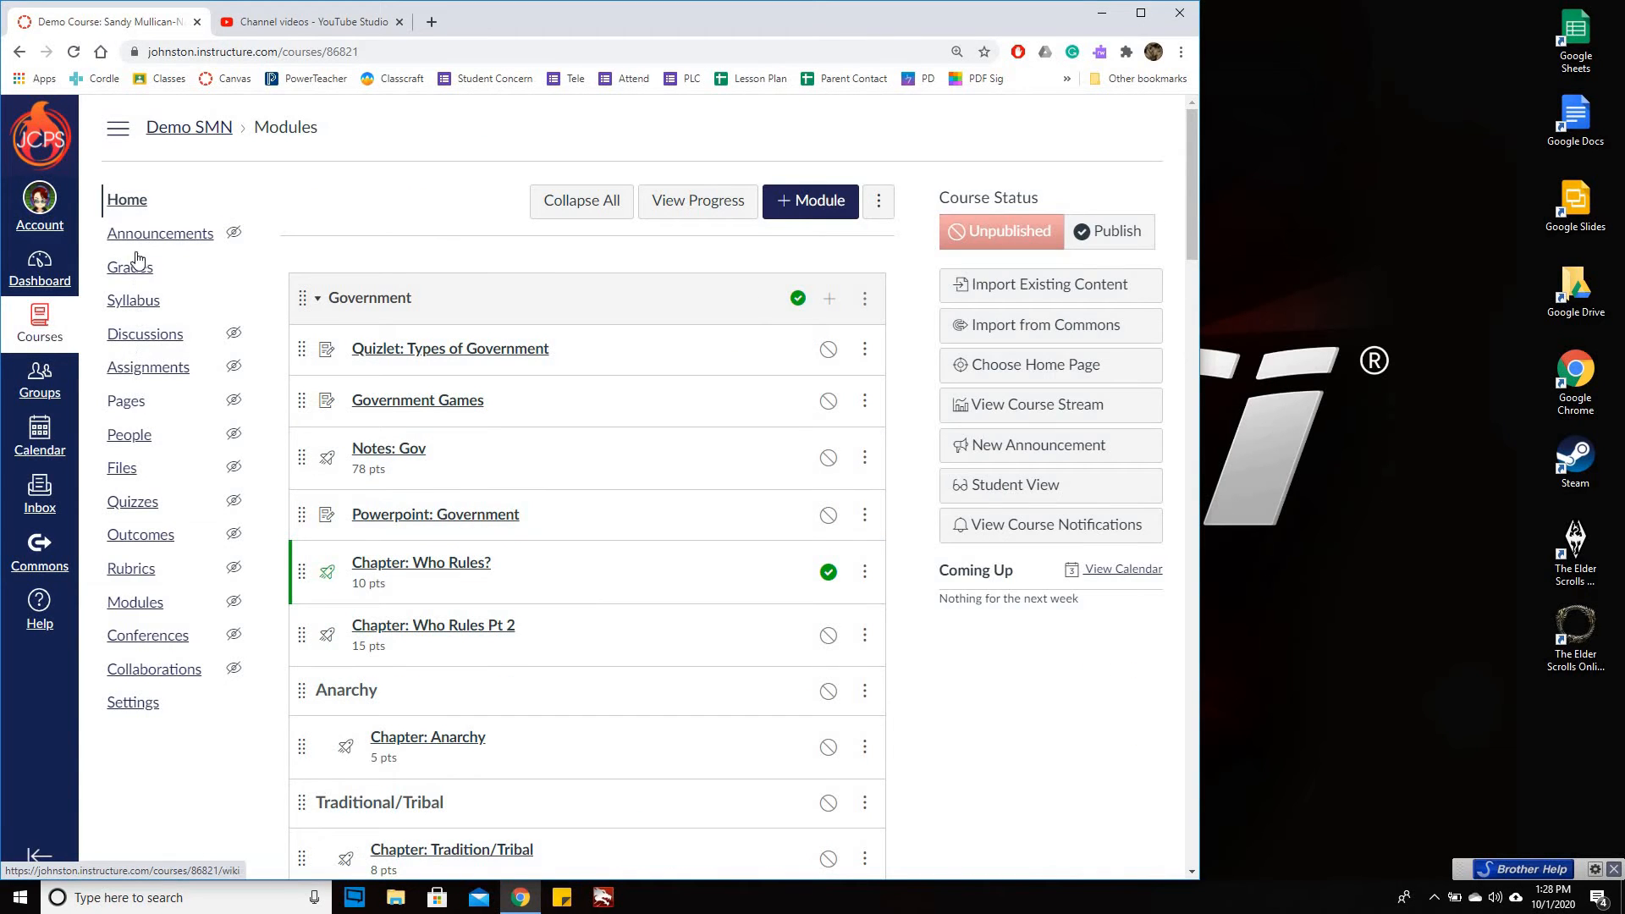
left_click(135, 272)
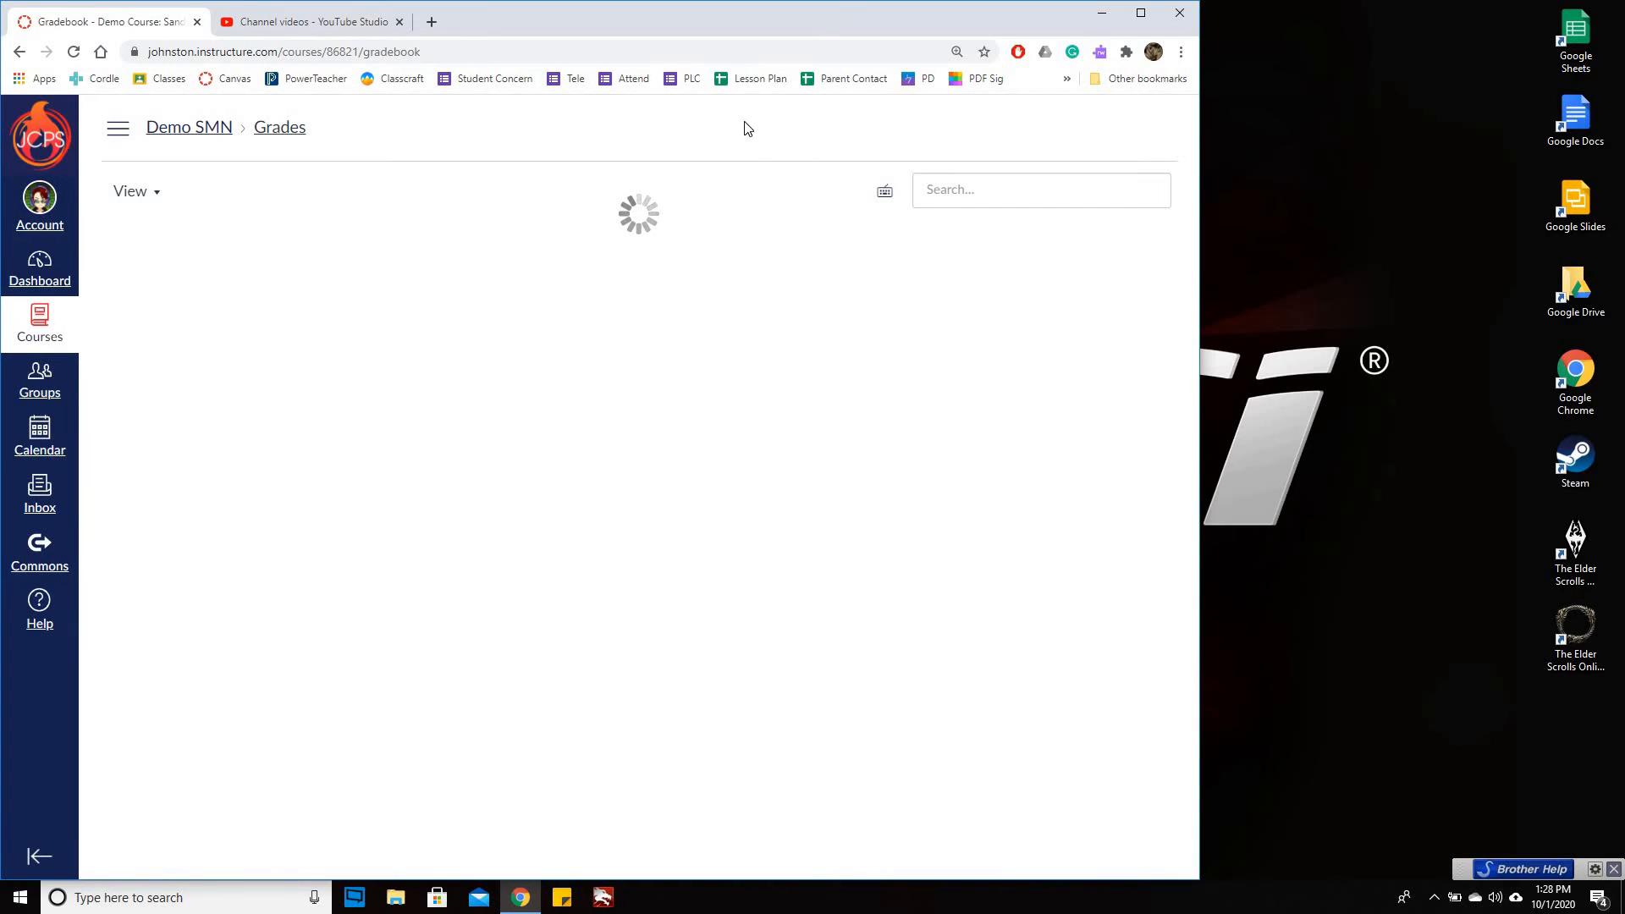
left_click(811, 284)
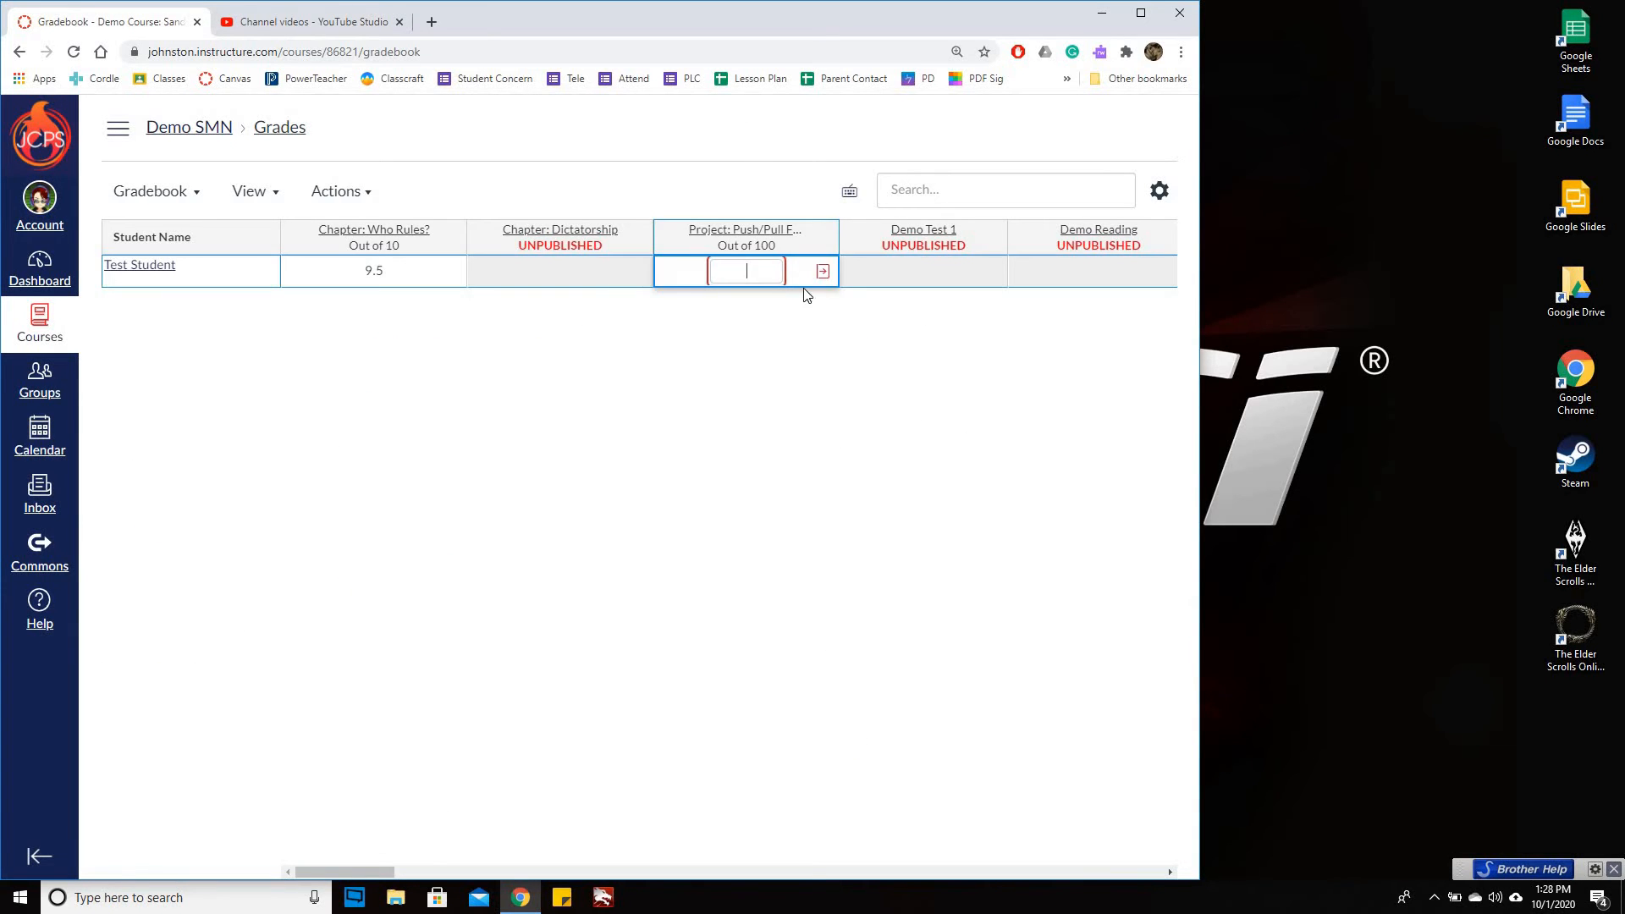
left_click(826, 269)
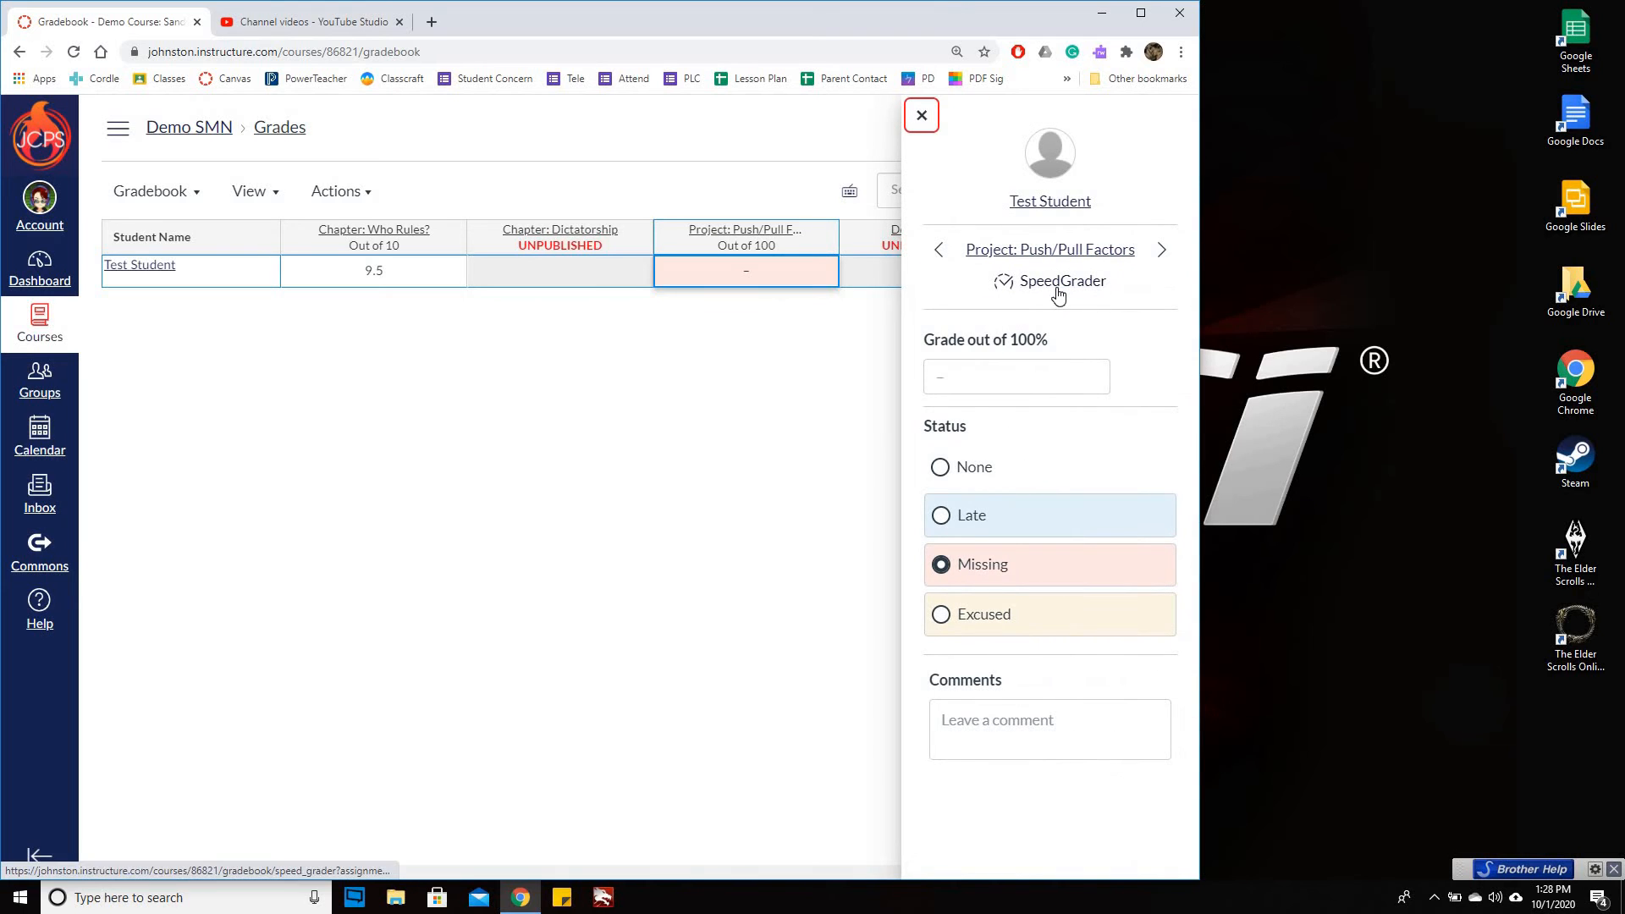
left_click(1057, 290)
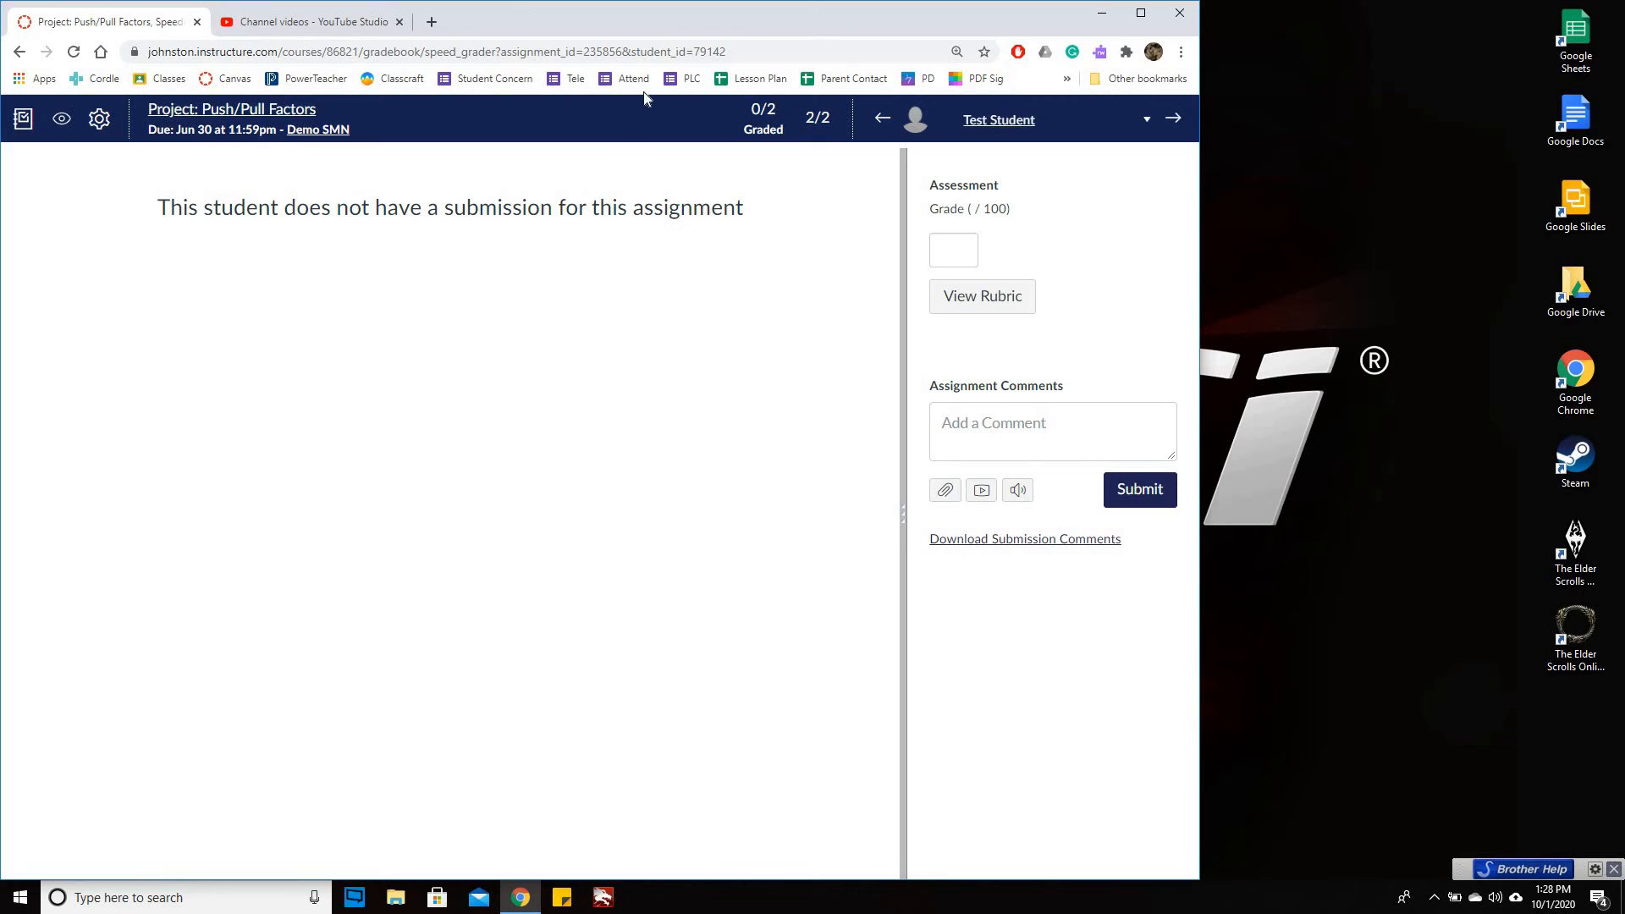
Return to the gradebook, open the "Chapter: Who Rules?" quiz page and launch SpeedGrader from it.
left_click(22, 119)
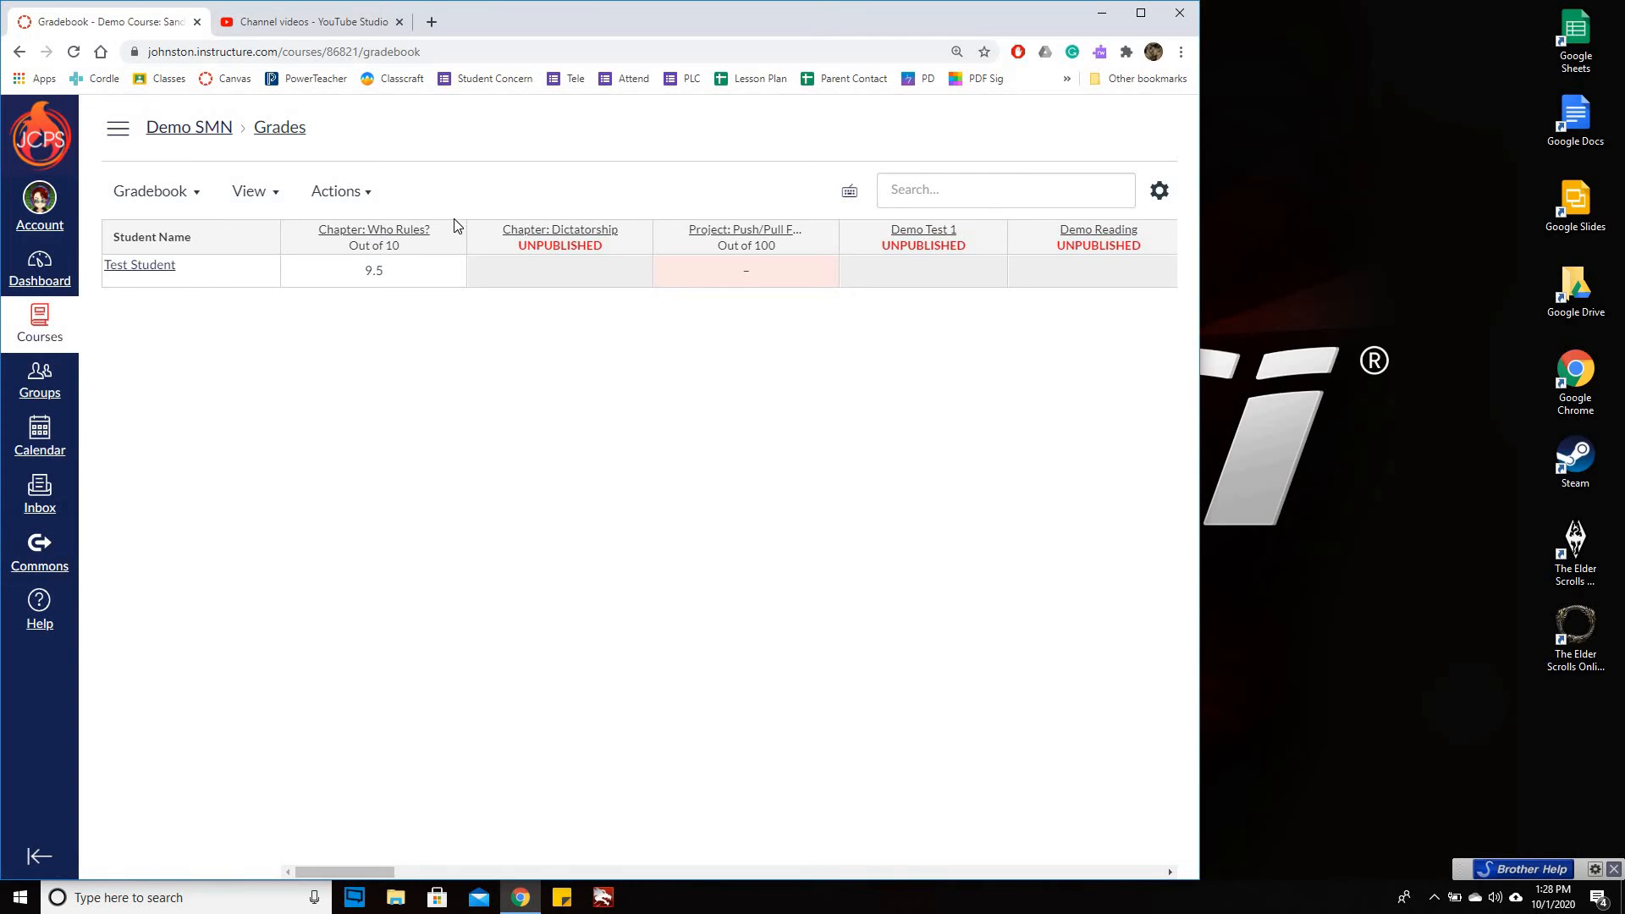
left_click(411, 236)
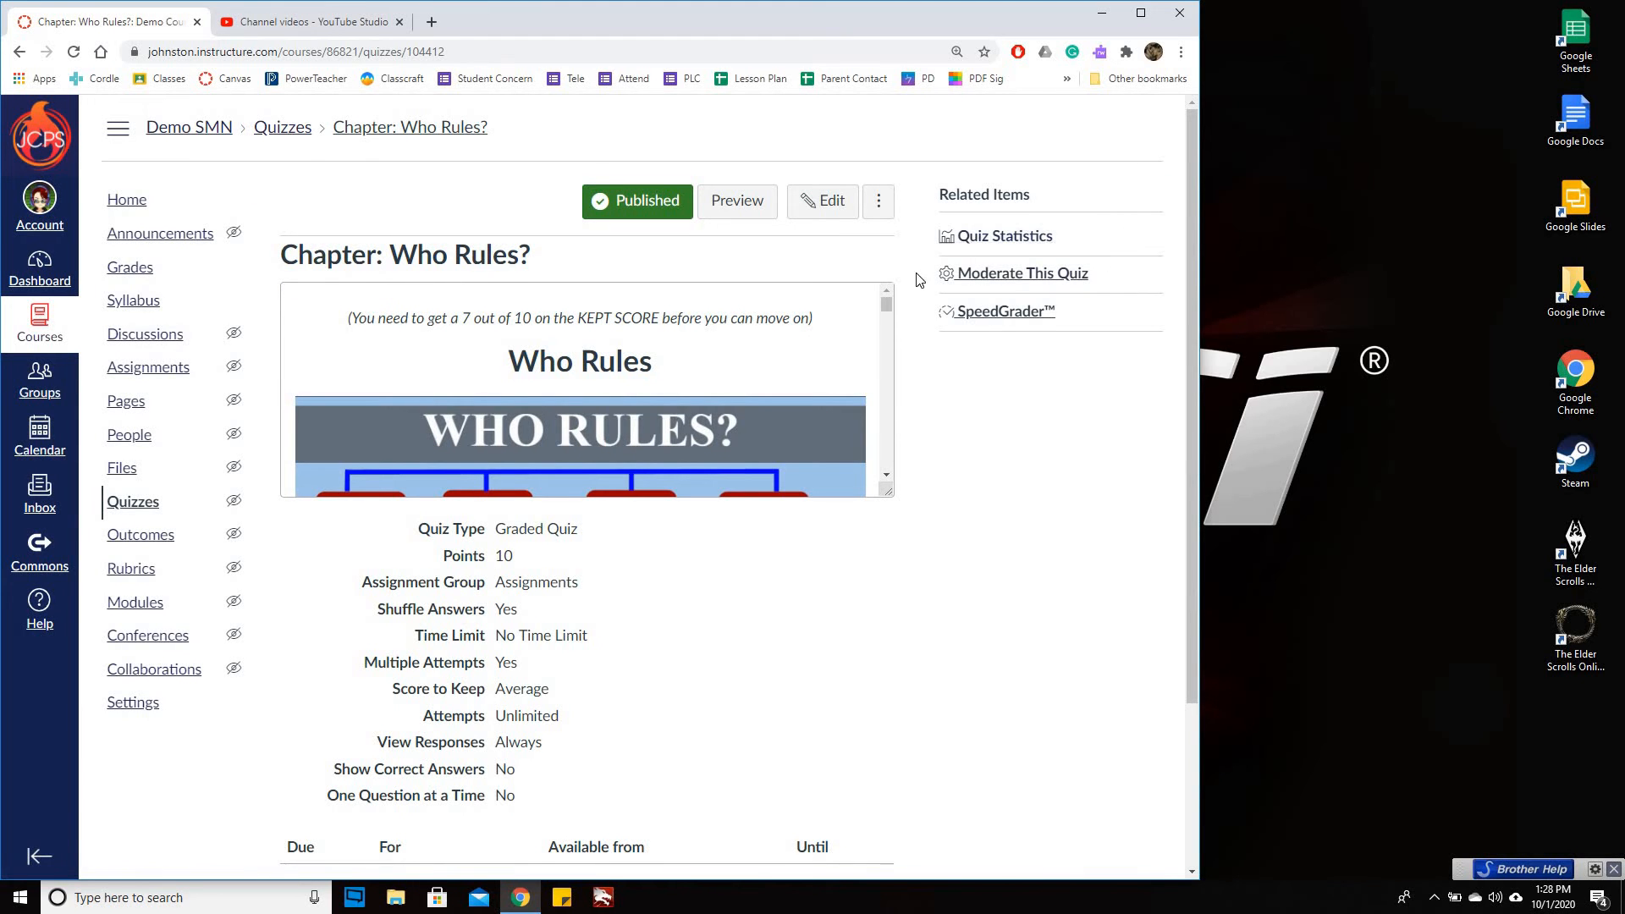
left_click(1008, 317)
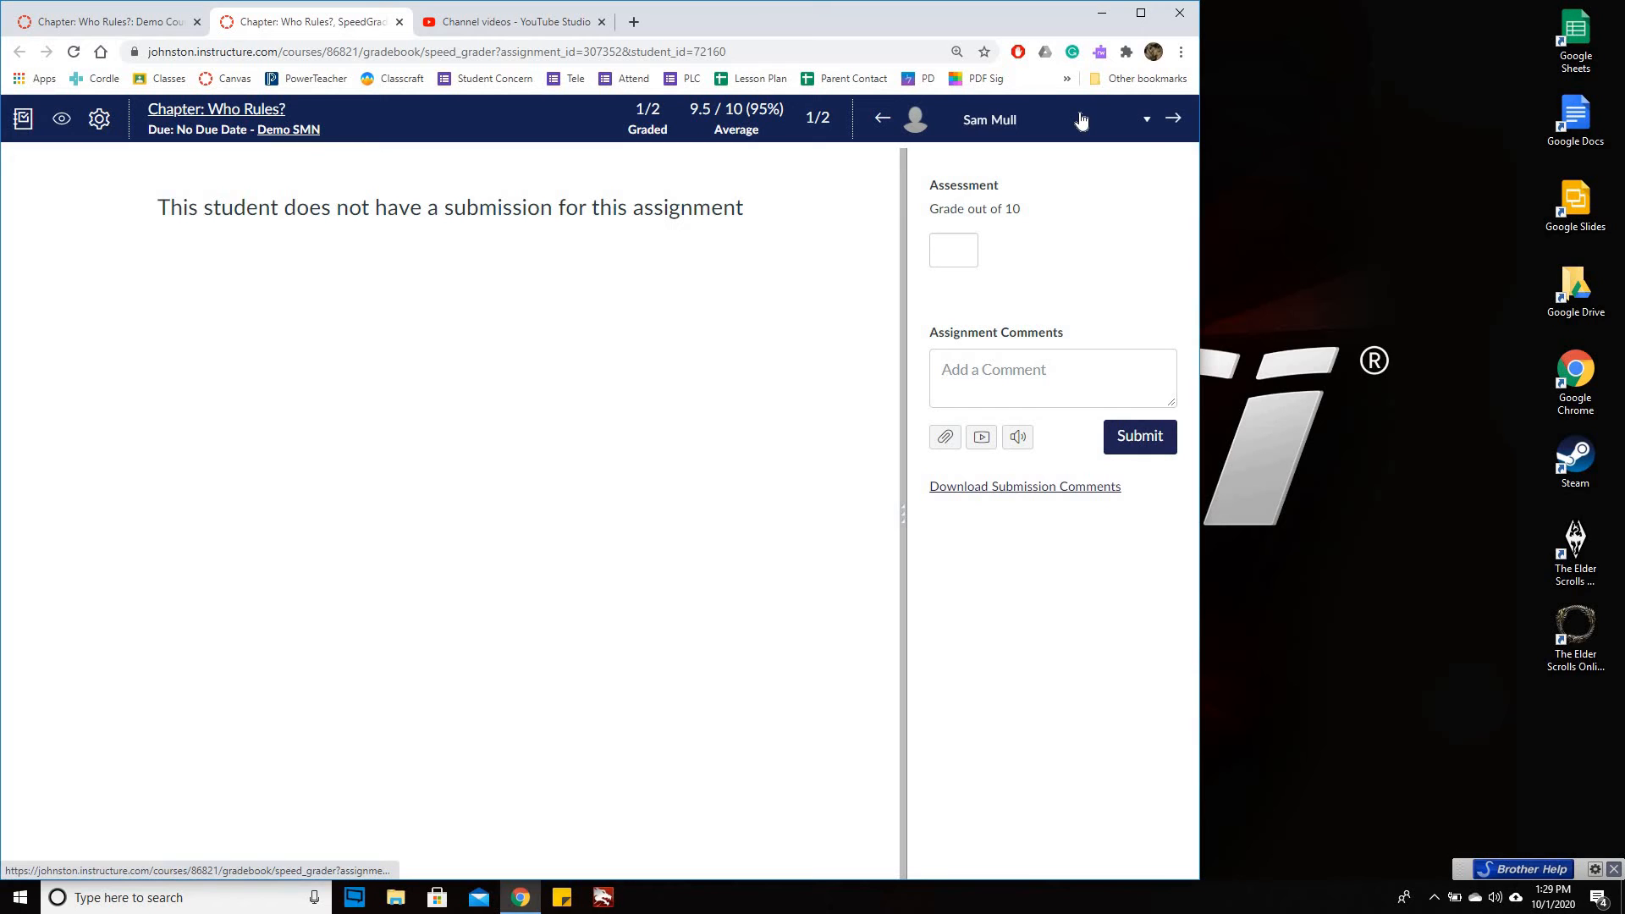
Check the list of students available for grading on this quiz, keeping the current student selected.
left_click(1082, 121)
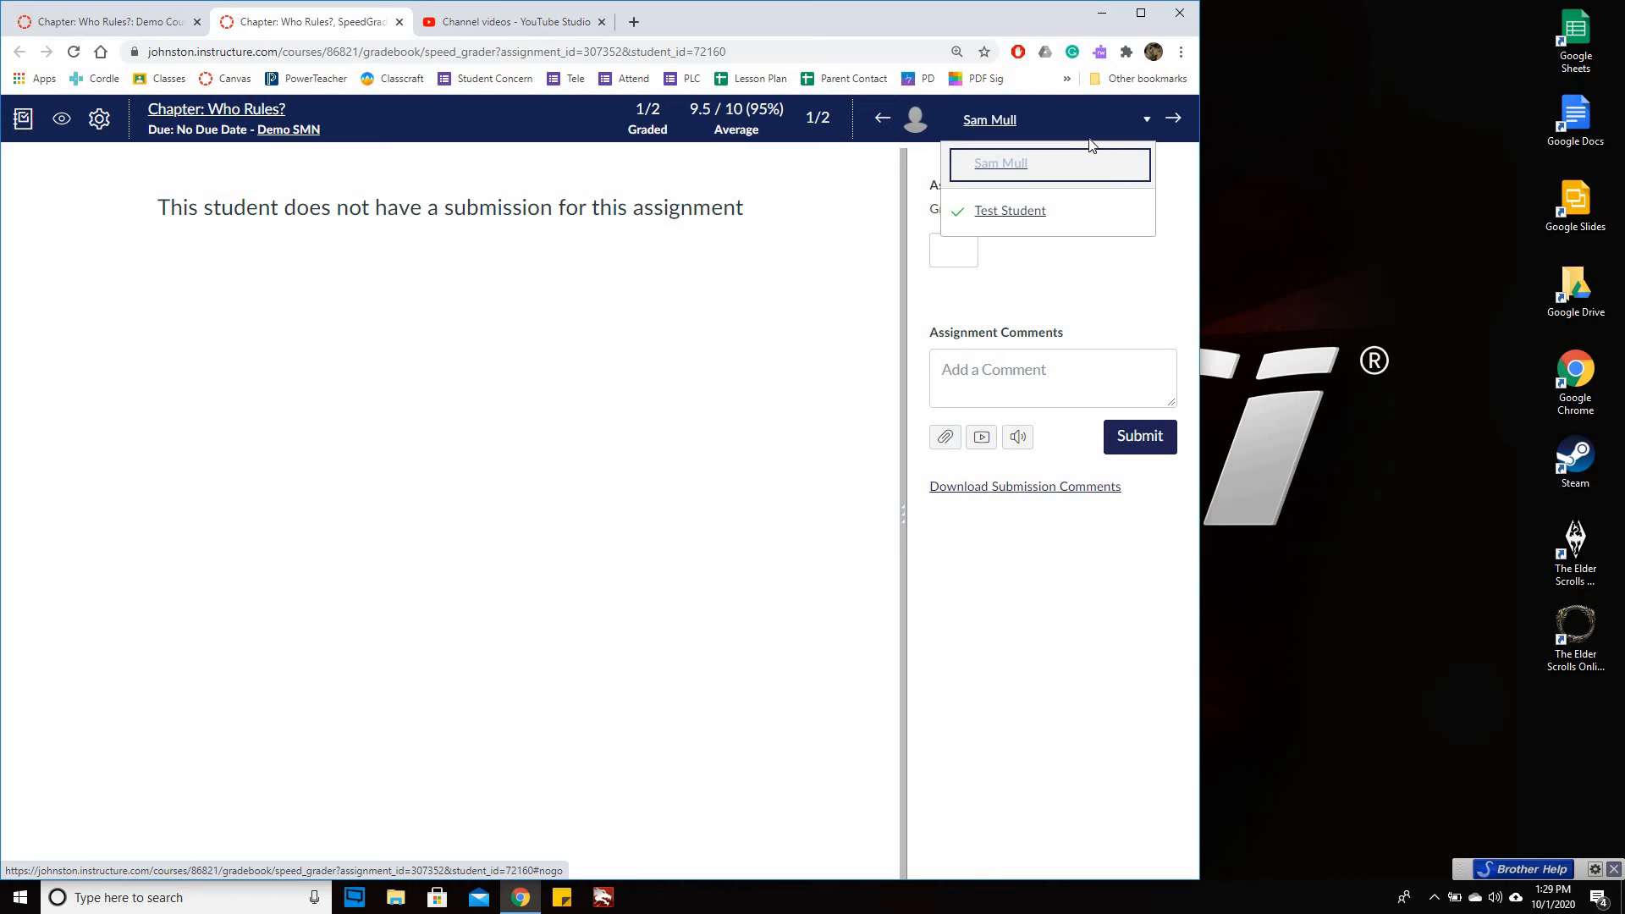
left_click(1094, 129)
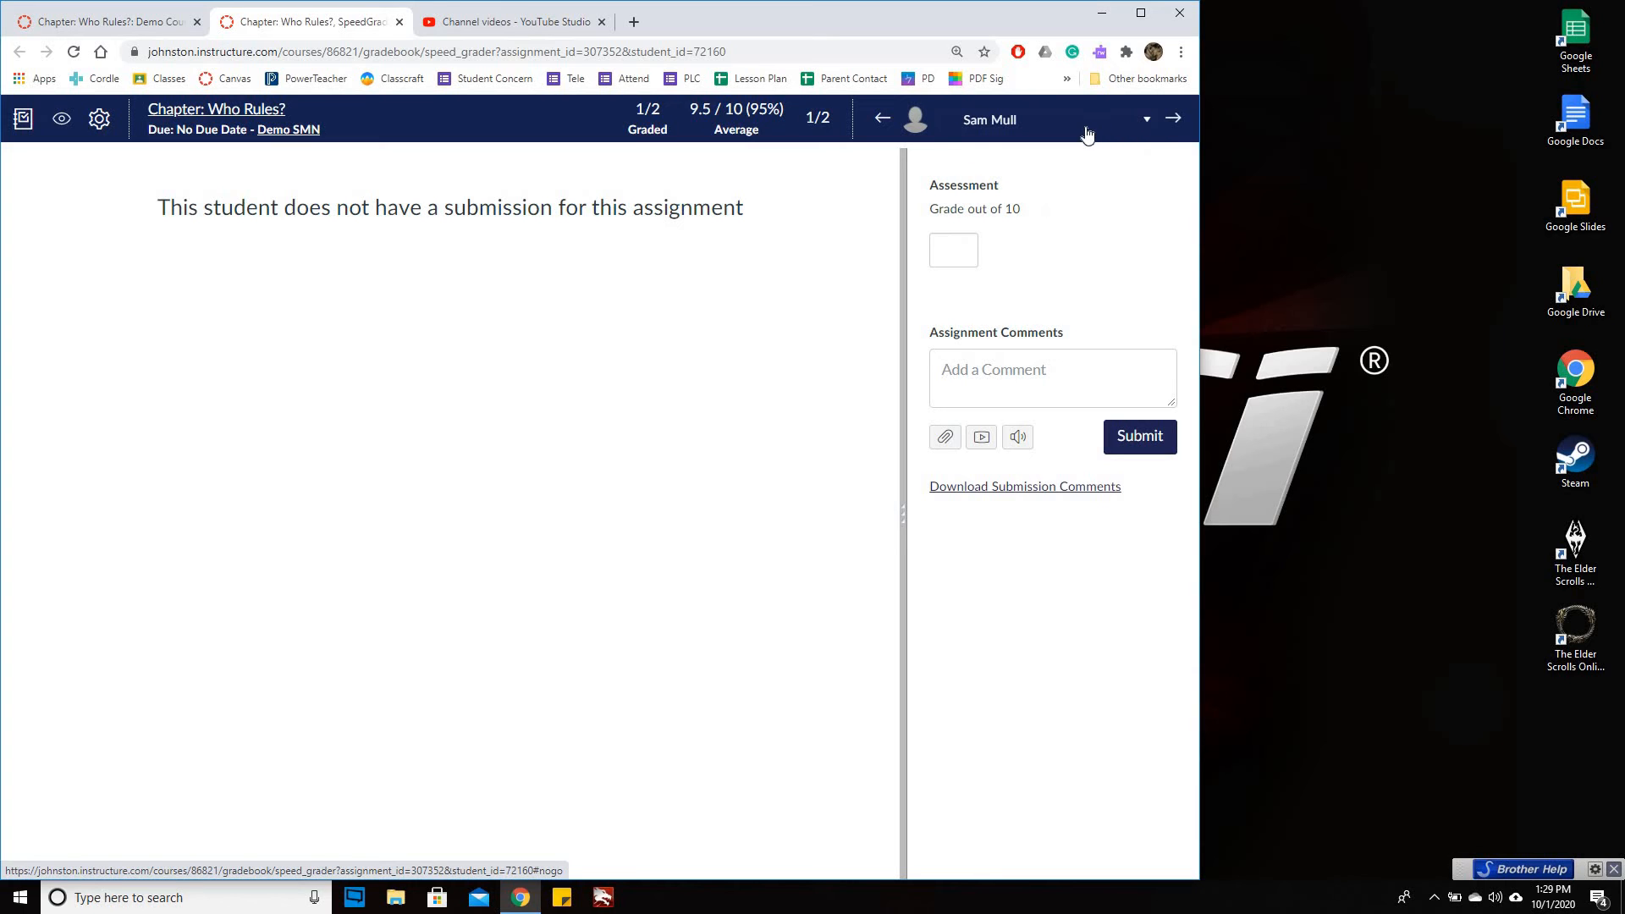
left_click(1088, 134)
left_click(1088, 137)
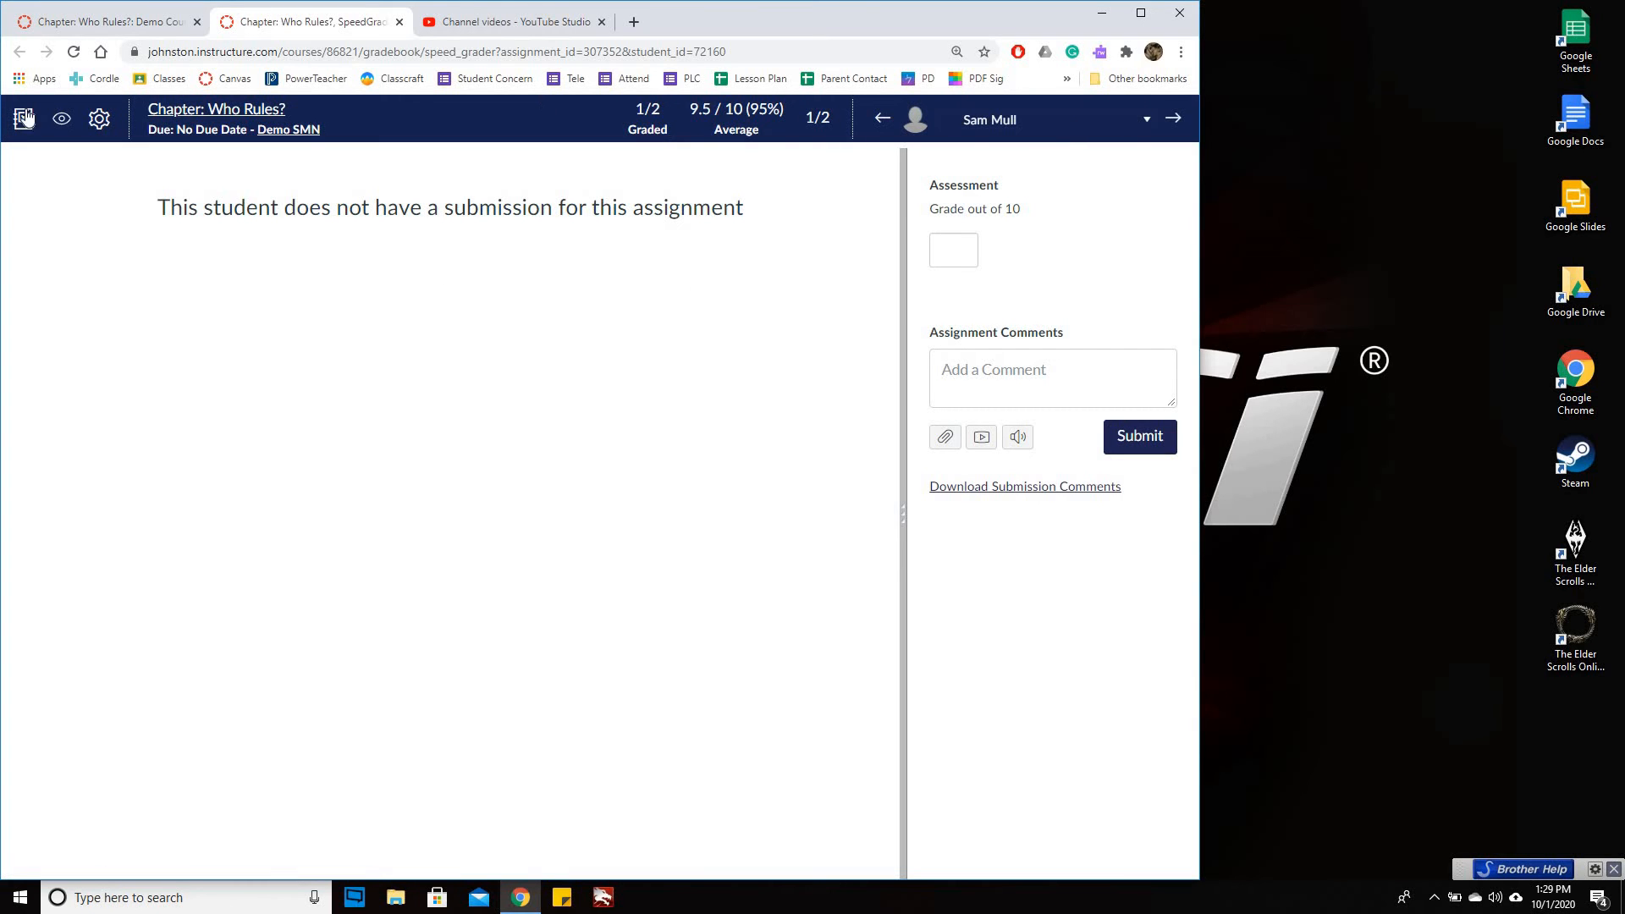
Go back to the "Chapter: Who Rules?" quiz page and view its quiz statistics.
left_click(85, 21)
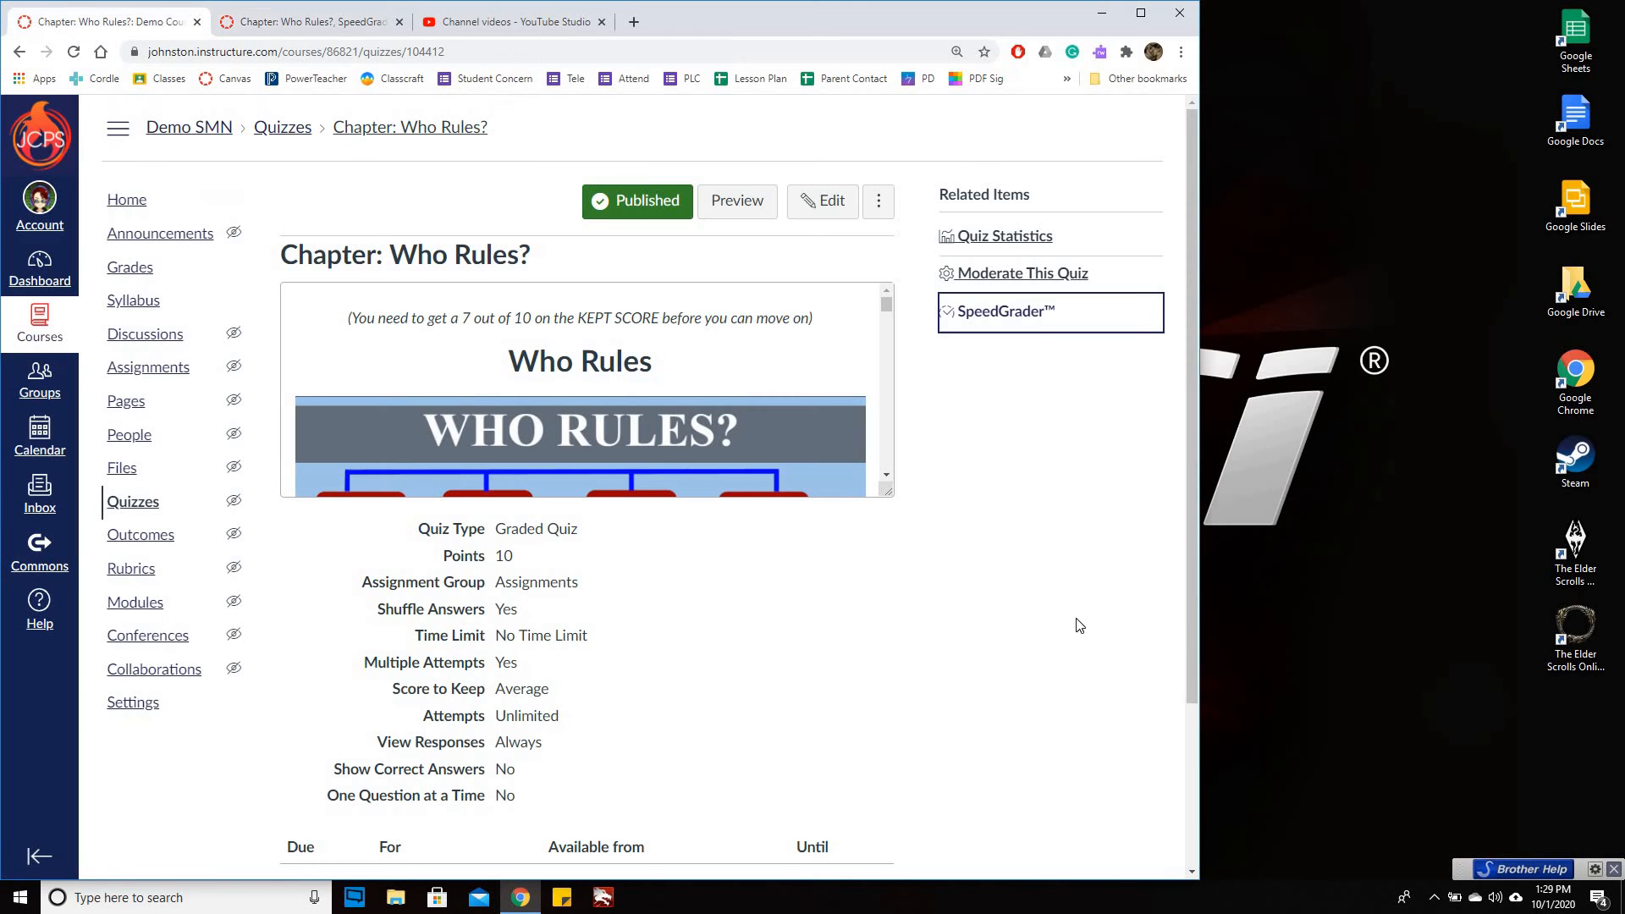
left_click(1009, 245)
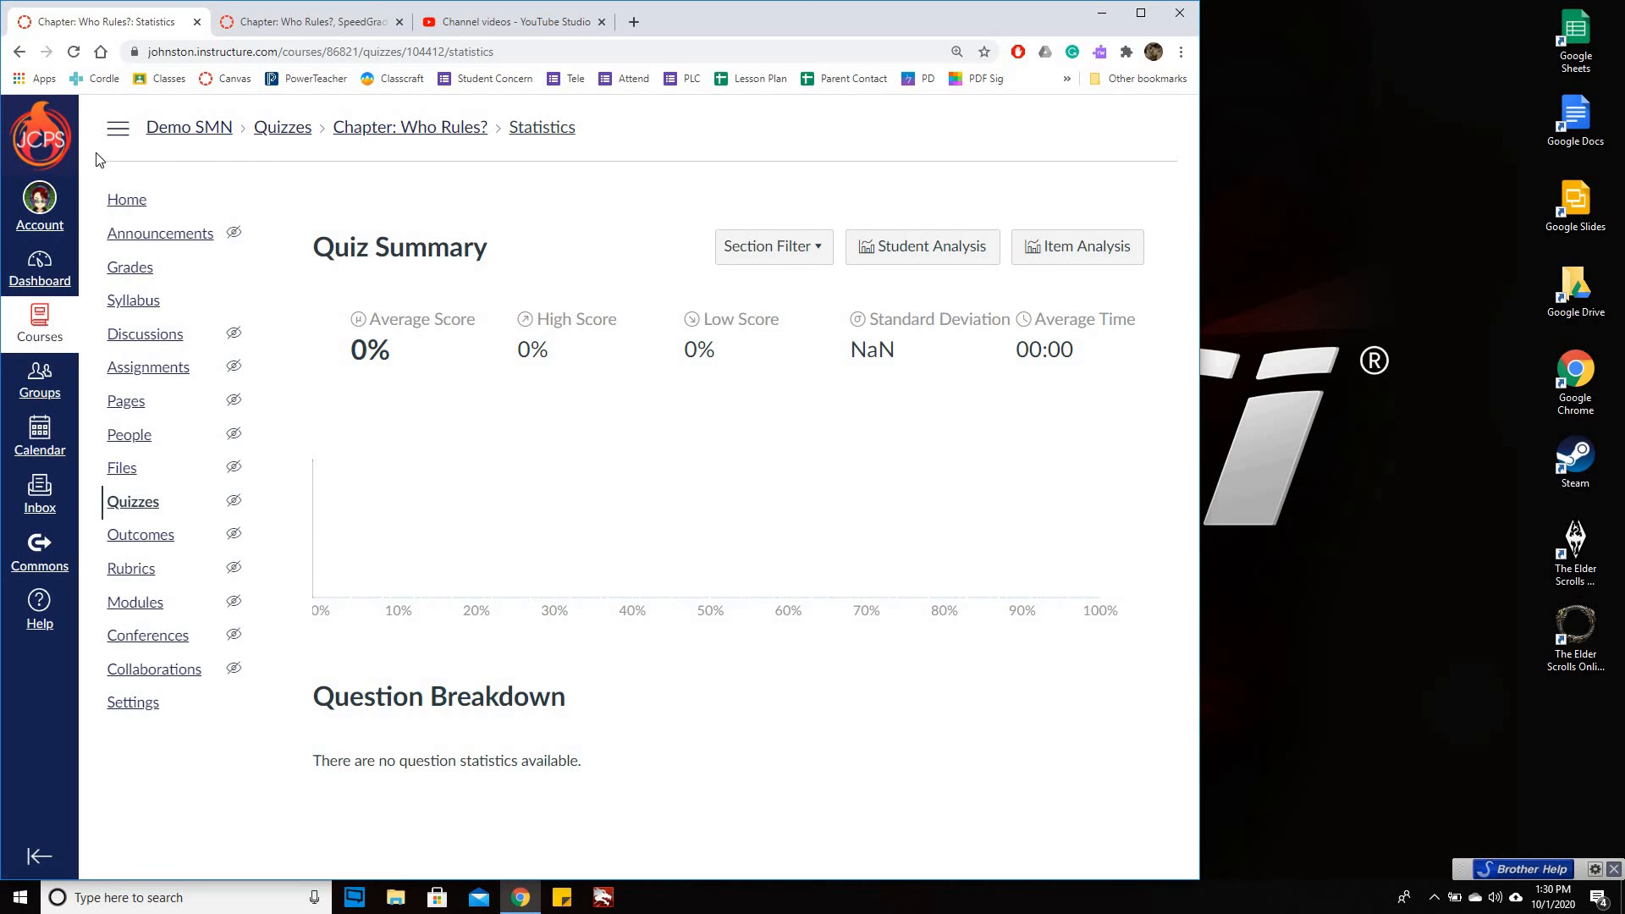
Return to the gradebook through the course home page and expand the course navigation beside it.
left_click(125, 203)
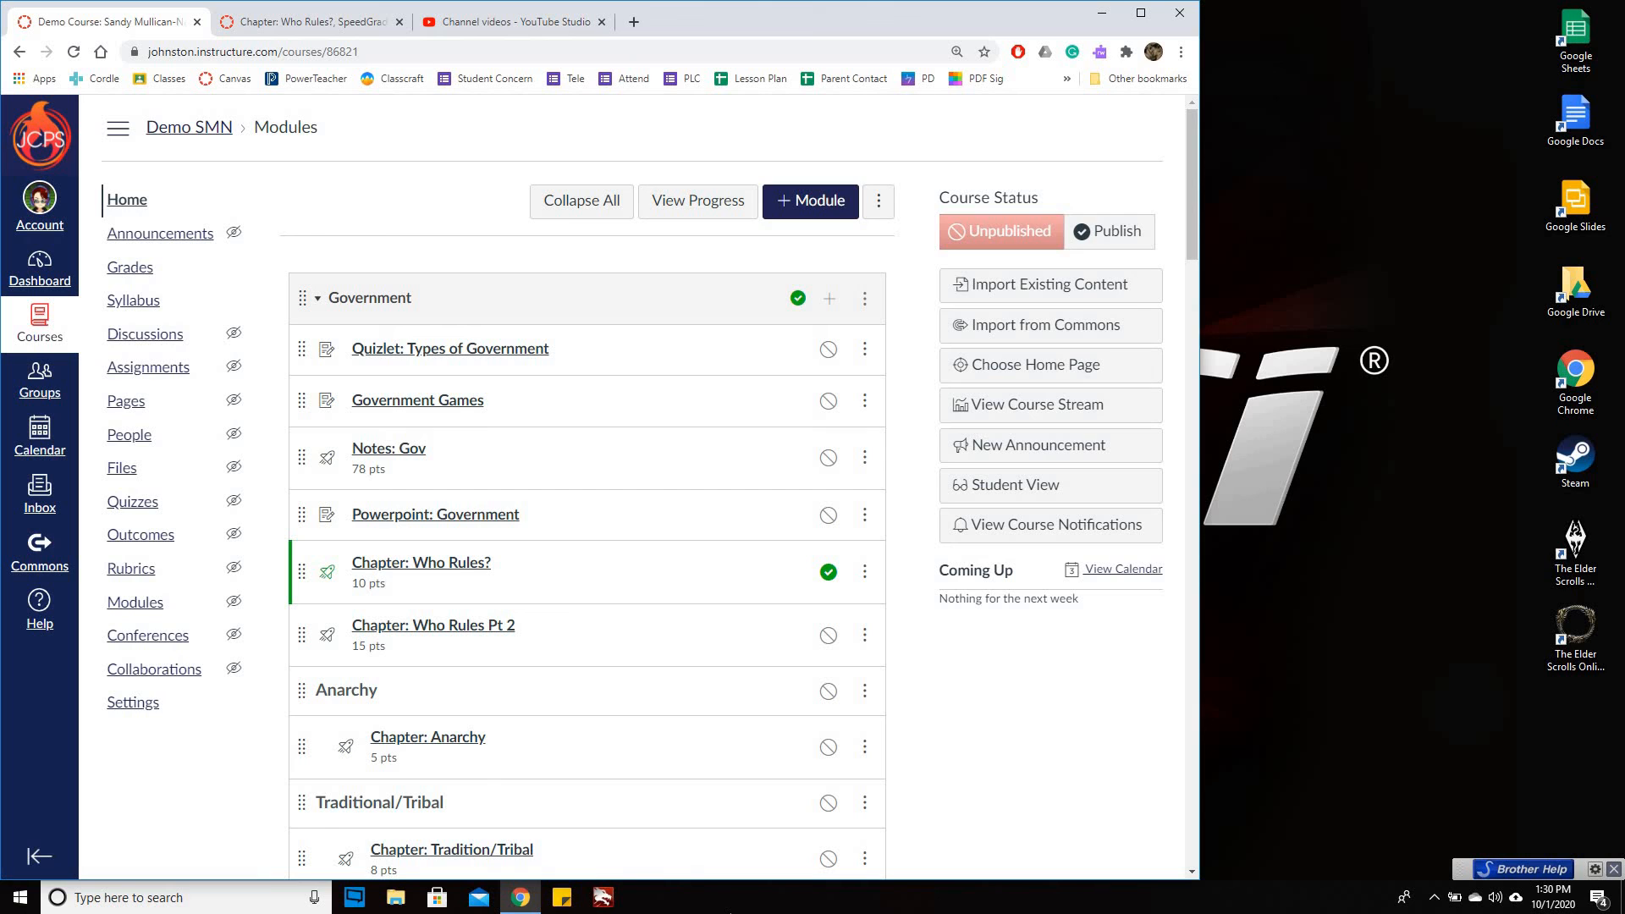
left_click(135, 268)
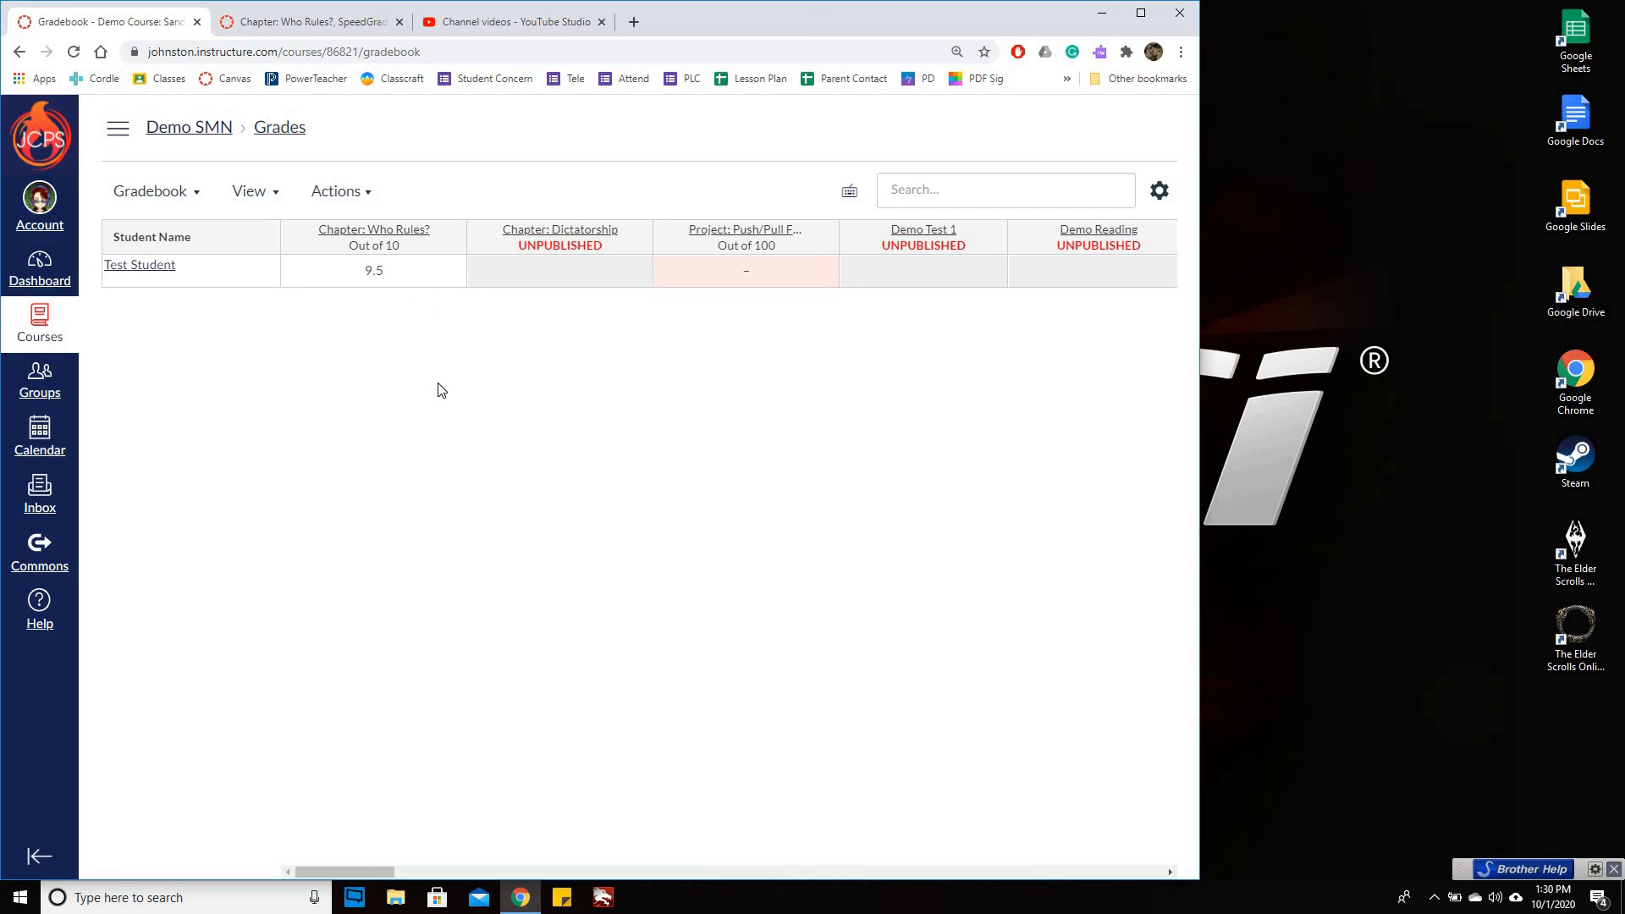
left_click(115, 133)
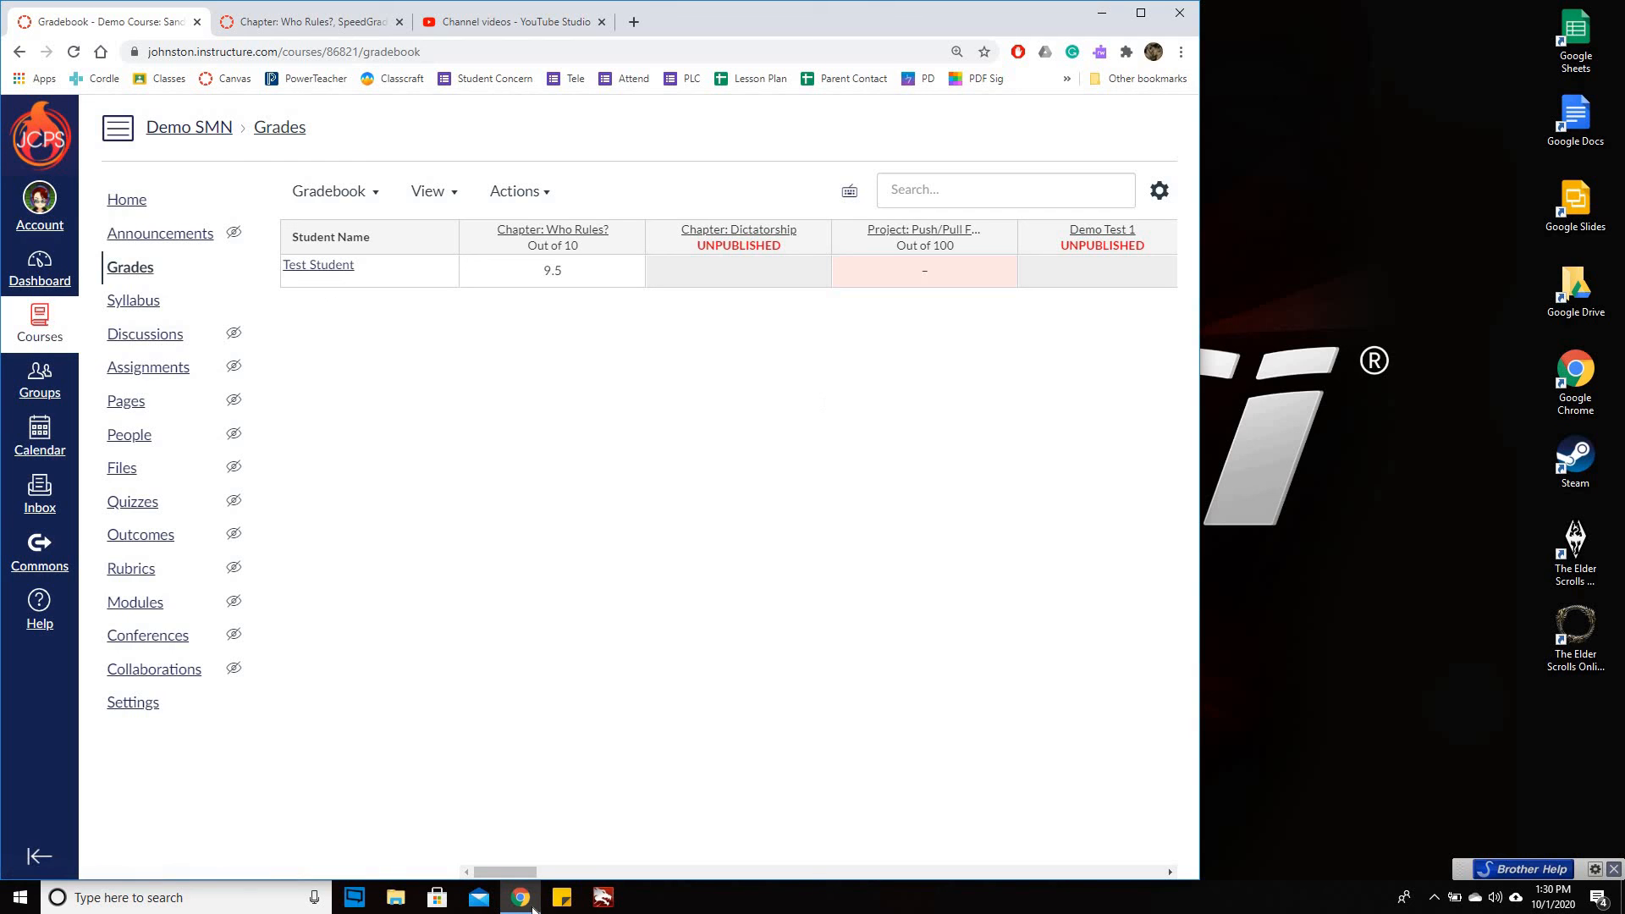
mouse_move(533, 909)
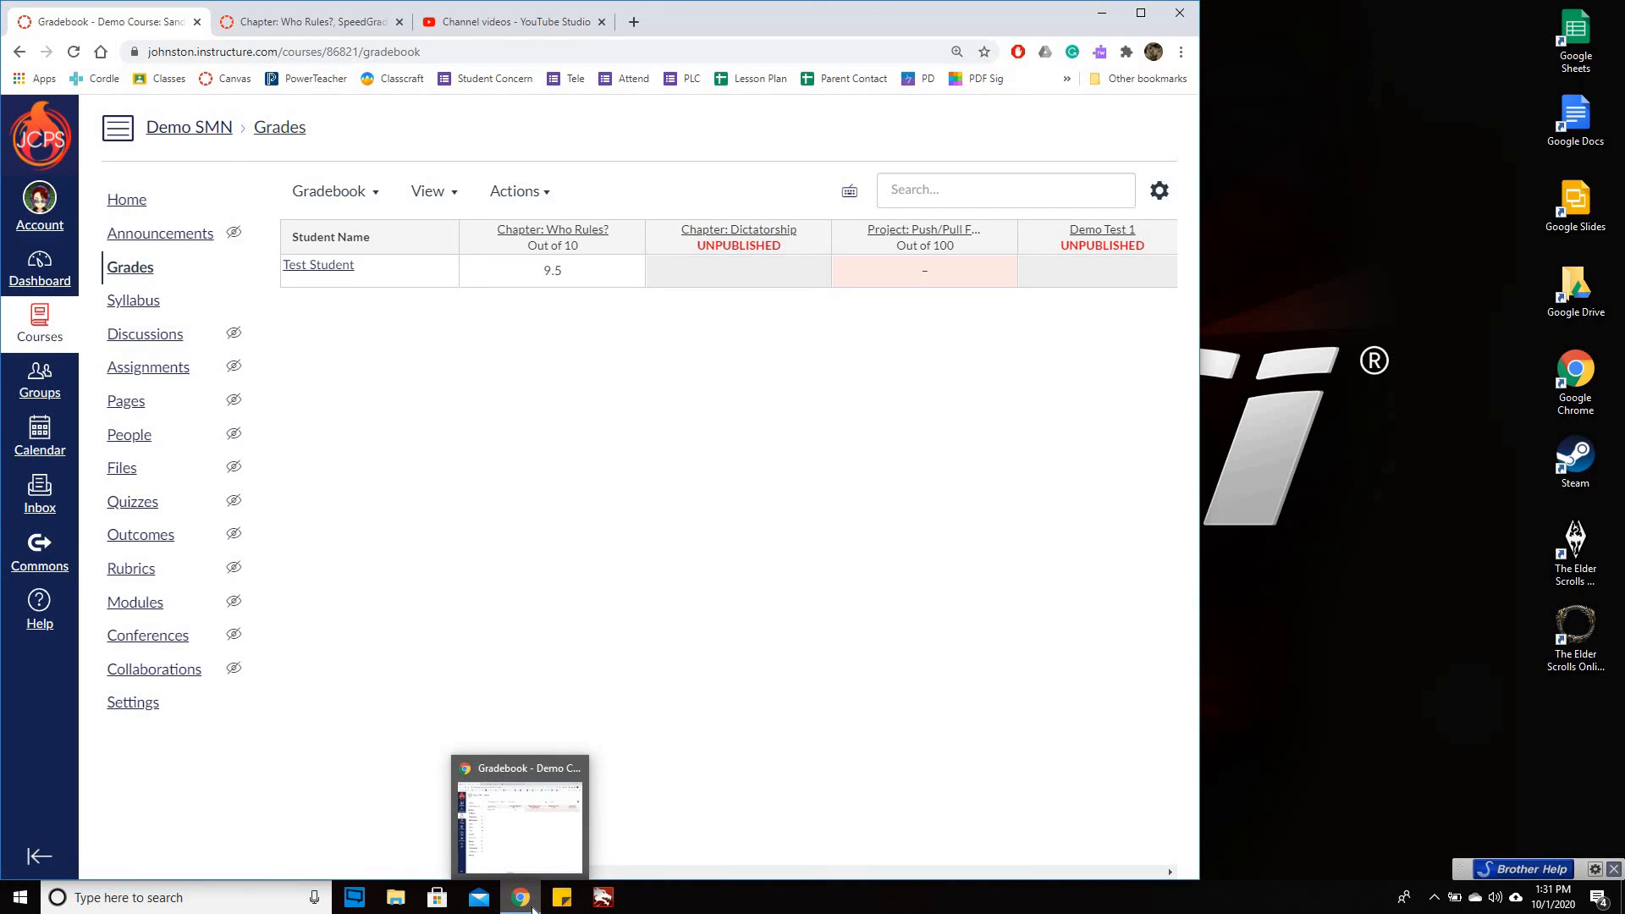